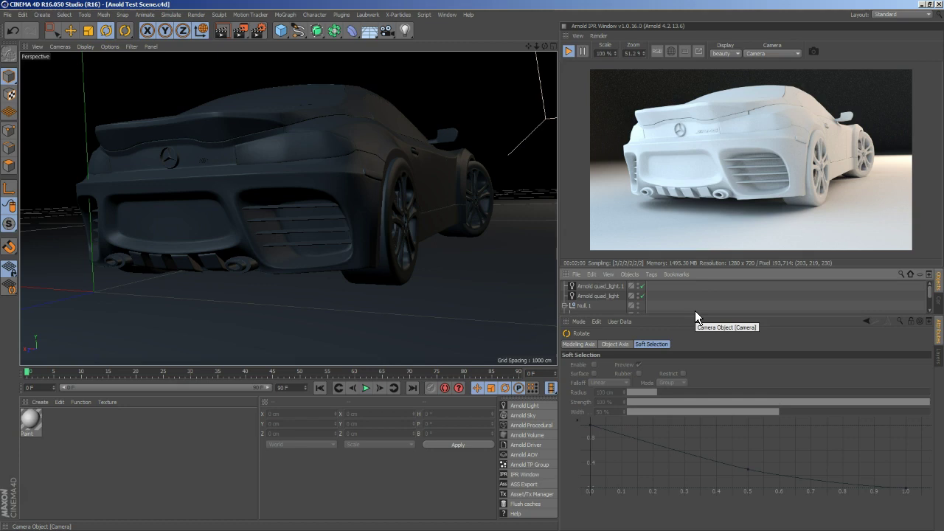
Delete the Paint material and add an Arnold skydome light to the scene.
{"action": "left_click", "coordinate": [40, 425]}
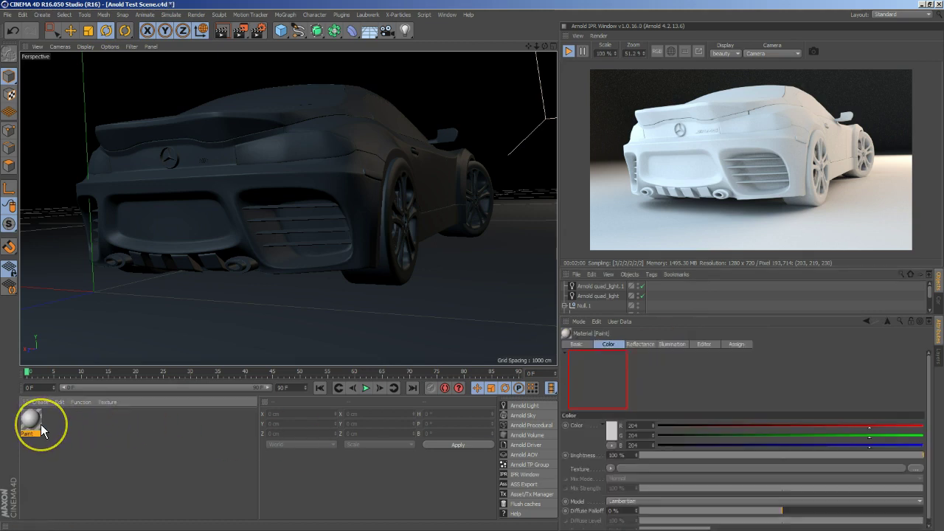
{"action": "key", "text": "Delete"}
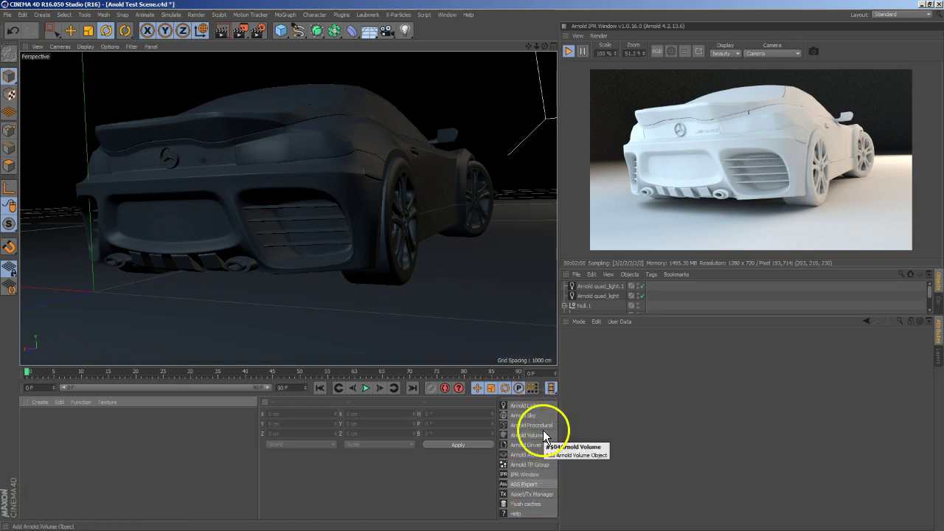
{"action": "left_click", "coordinate": [525, 405]}
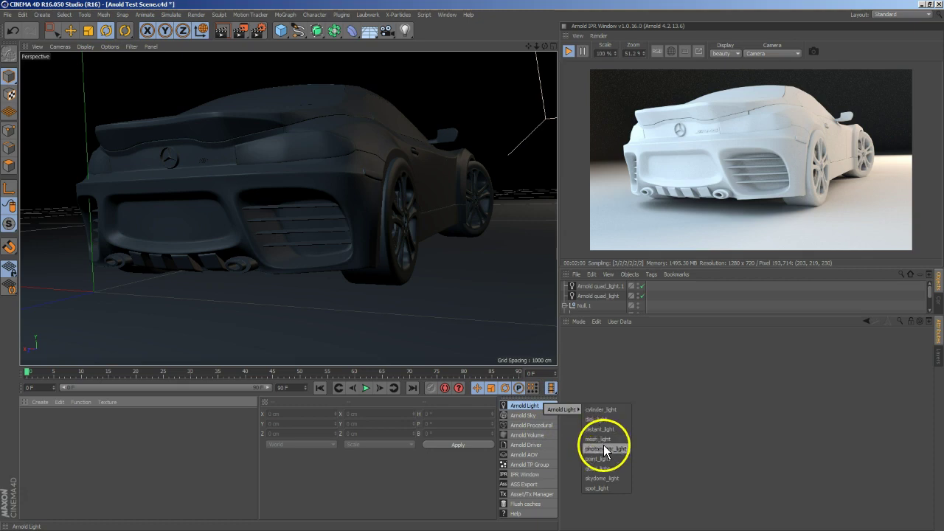
{"action": "left_click", "coordinate": [608, 479]}
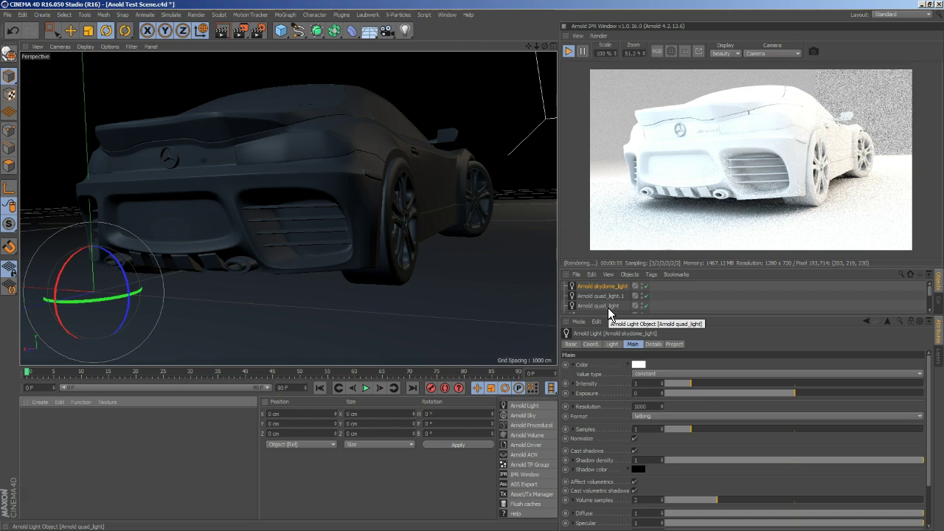
Enlarge the object list area so that more of the scene's objects fit in it.
{"action": "left_click", "coordinate": [608, 285]}
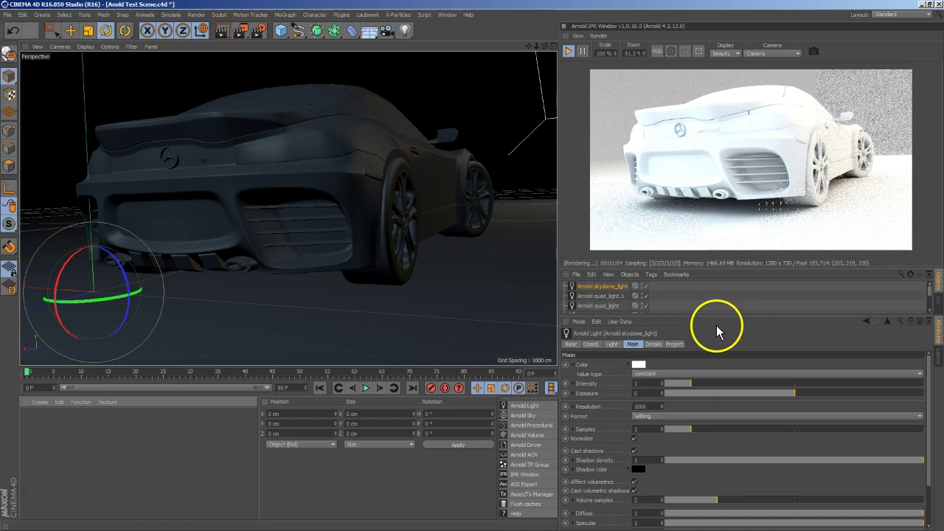
{"action": "left_click_drag", "start_coordinate": [712, 314], "coordinate": [711, 332]}
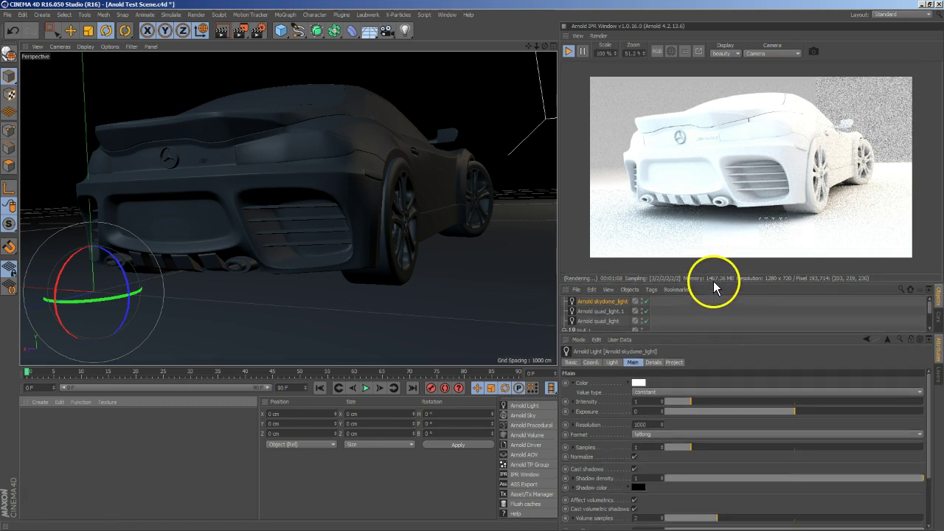
{"action": "left_click_drag", "start_coordinate": [714, 283], "coordinate": [713, 258]}
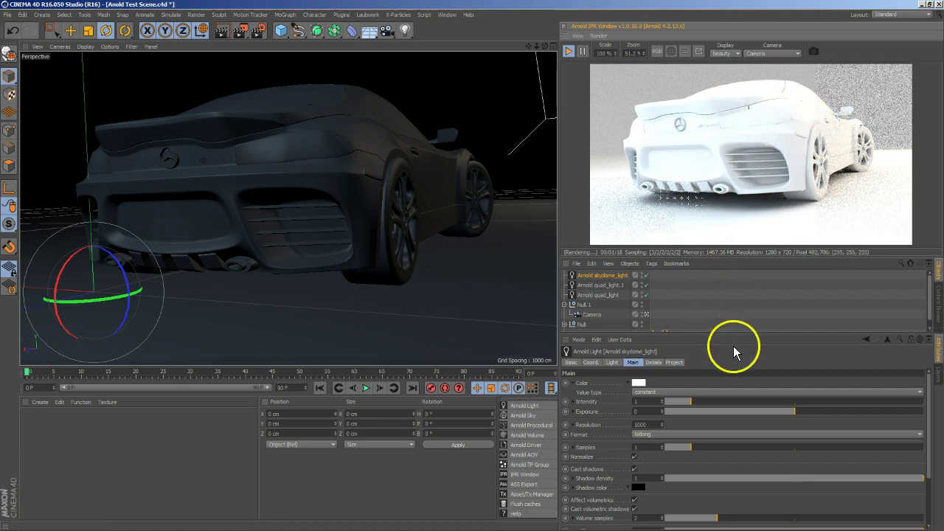
Lower the skydome light's intensity to 0.41.
{"action": "left_click_drag", "start_coordinate": [689, 402], "coordinate": [676, 402]}
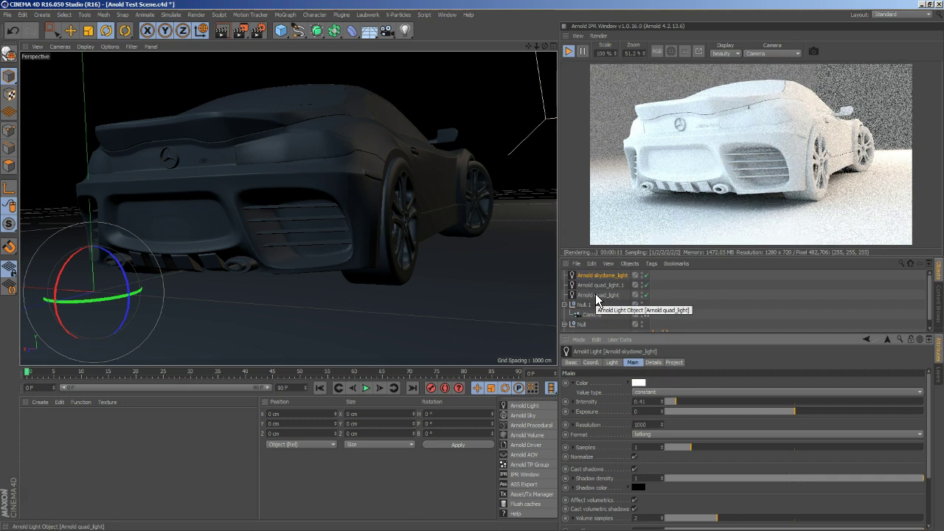
{"action": "left_click", "coordinate": [599, 277]}
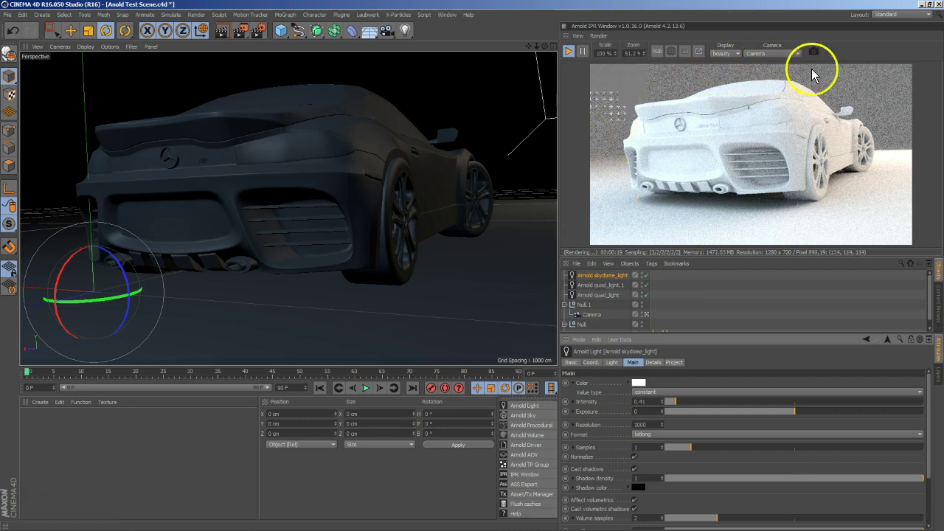
Set the exposure of Arnold quad_light.1 to 4.
{"action": "left_click", "coordinate": [607, 284]}
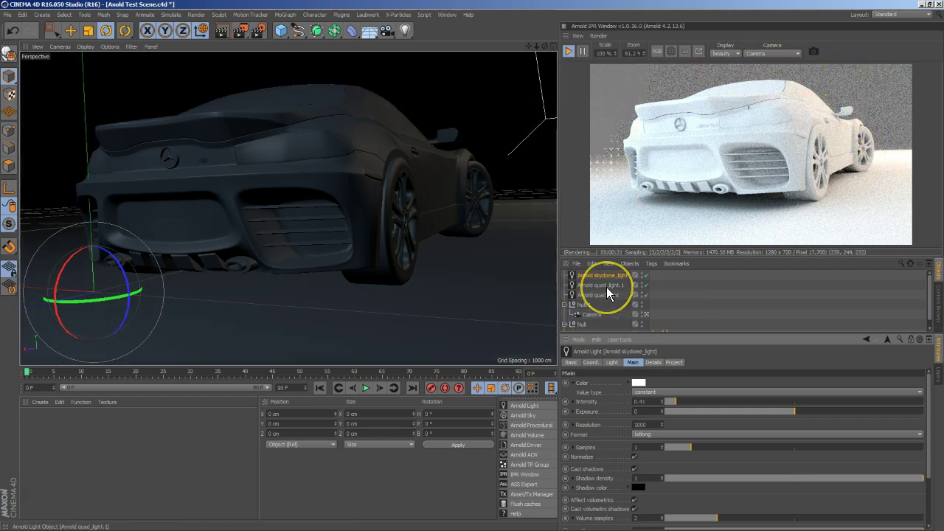
{"action": "left_click", "coordinate": [649, 402]}
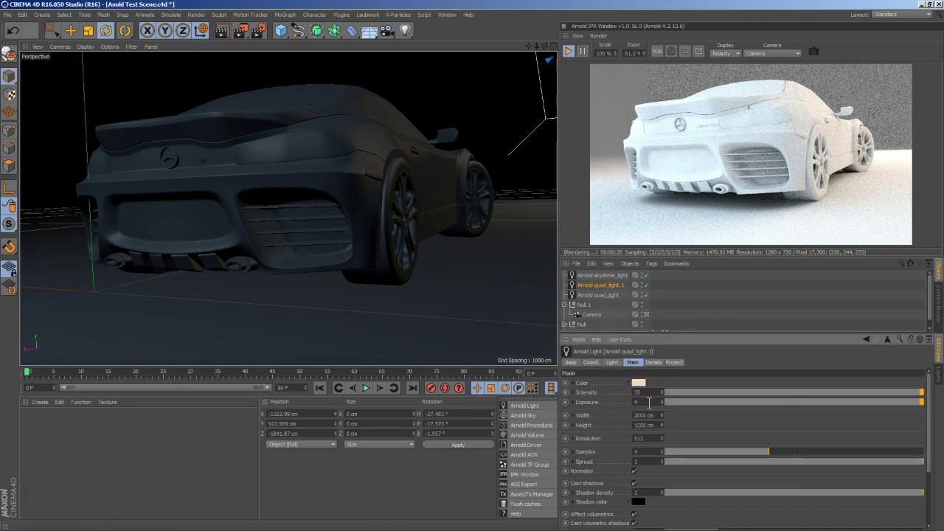
{"action": "type", "text": "4"}
{"action": "key", "text": "Return"}
{"action": "left_click", "coordinate": [594, 348]}
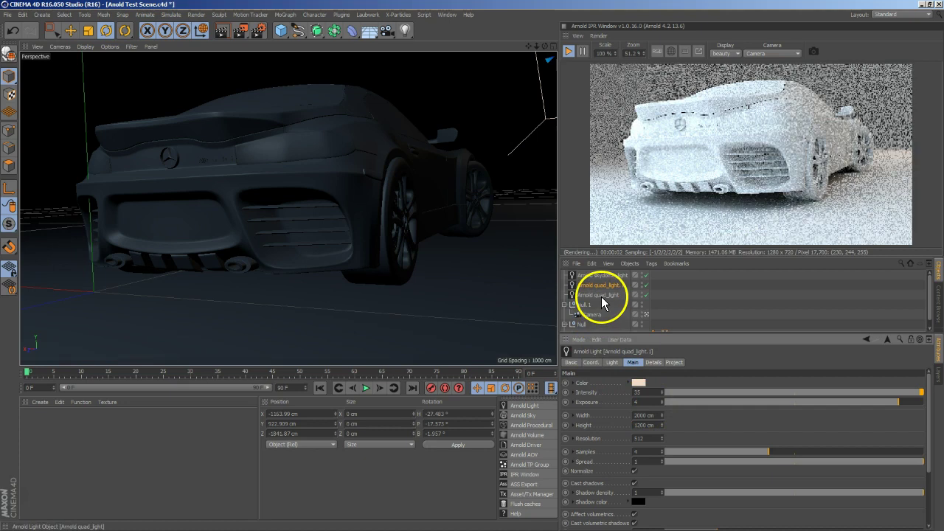
Set the exposure of the other light, Arnold quad_light, to 4.
{"action": "left_click", "coordinate": [602, 295]}
{"action": "left_click", "coordinate": [645, 402]}
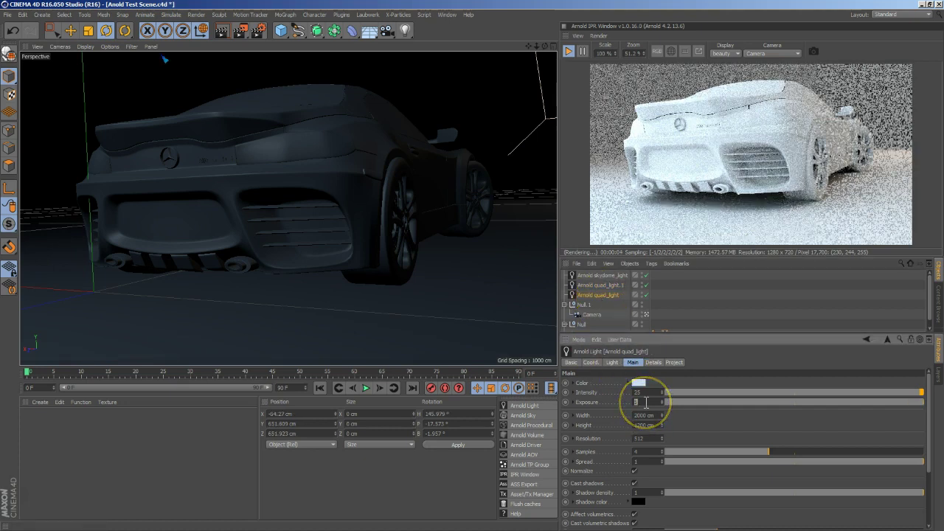
{"action": "type", "text": "4"}
{"action": "key", "text": "Return"}
{"action": "left_click", "coordinate": [645, 353]}
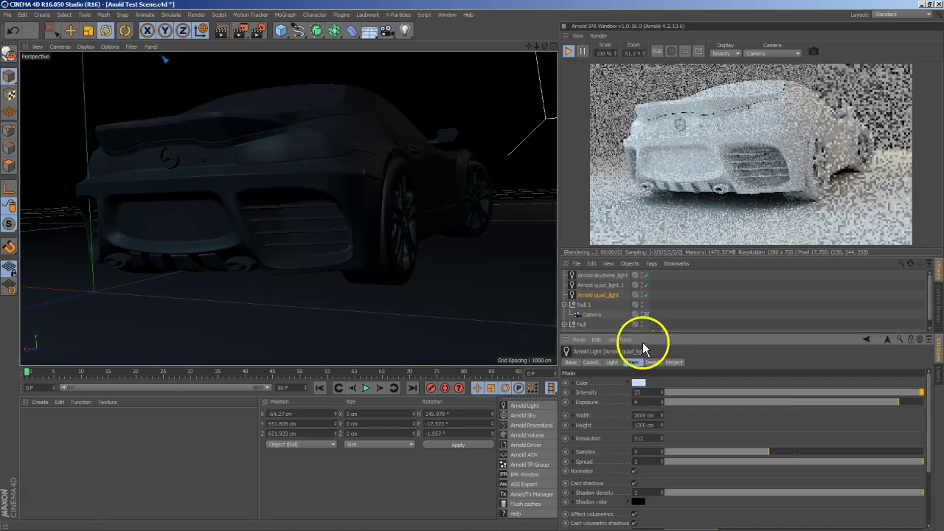
Set the skydome light's intensity to 1.
{"action": "left_click", "coordinate": [603, 276]}
{"action": "left_click", "coordinate": [653, 402]}
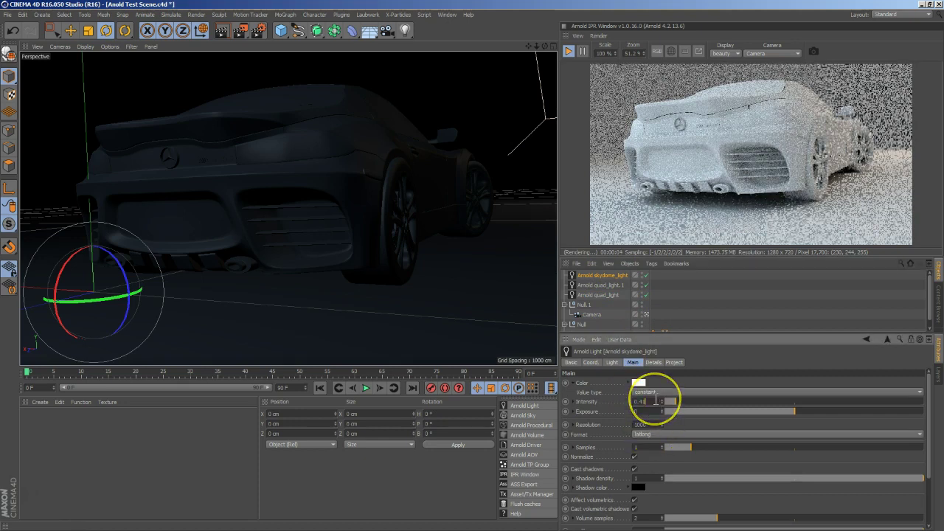
{"action": "type", "text": "1"}
{"action": "key", "text": "Return"}
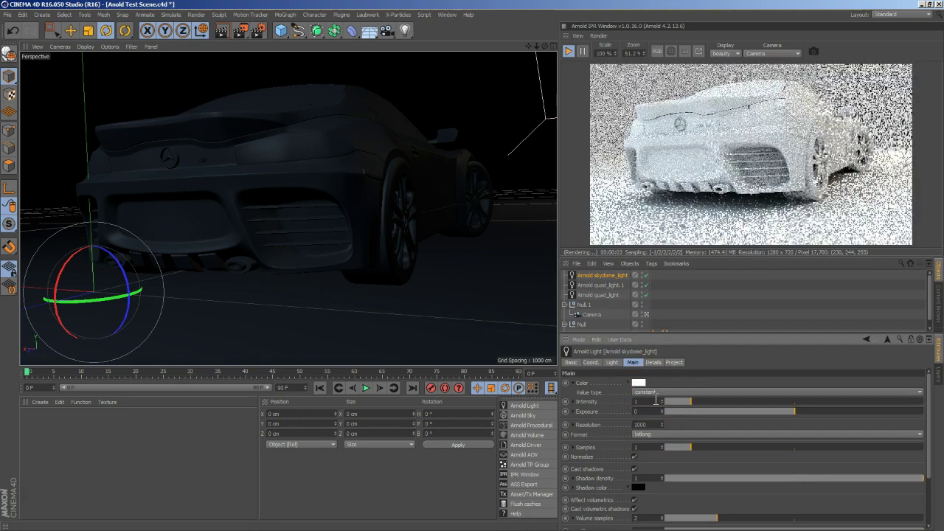
Try an exposure of 1 on the skydome light and settle on 0.3.
{"action": "left_click", "coordinate": [652, 401]}
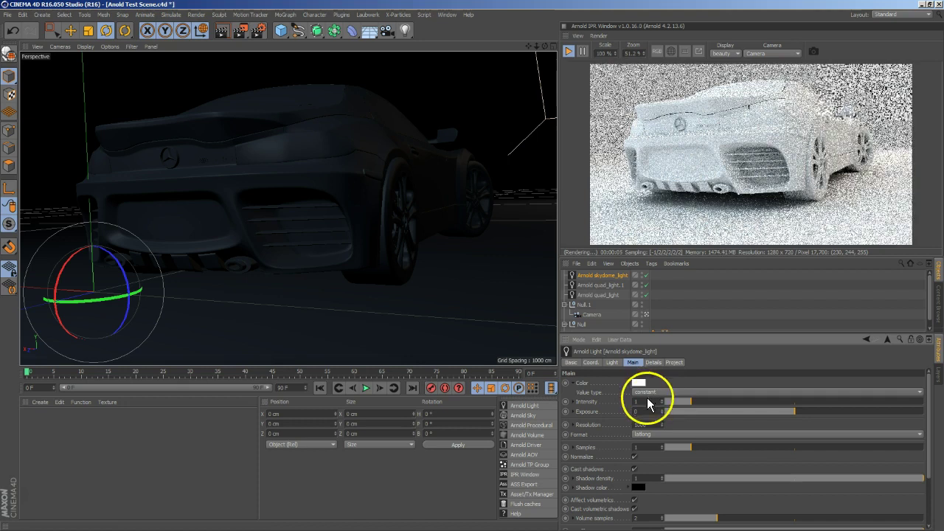
{"action": "key", "text": "Tab"}
{"action": "type", "text": "1"}
{"action": "key", "text": "Return"}
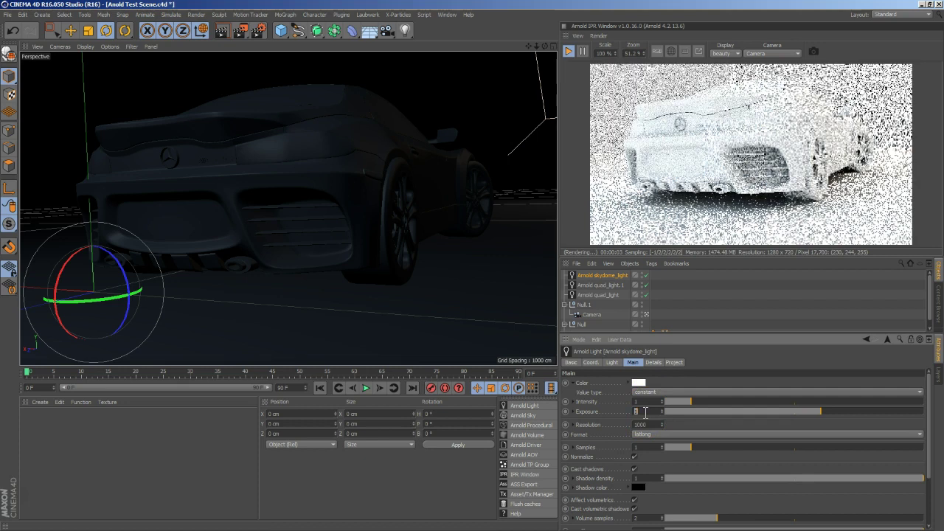
{"action": "type", "text": "0.3"}
{"action": "key", "text": "Return"}
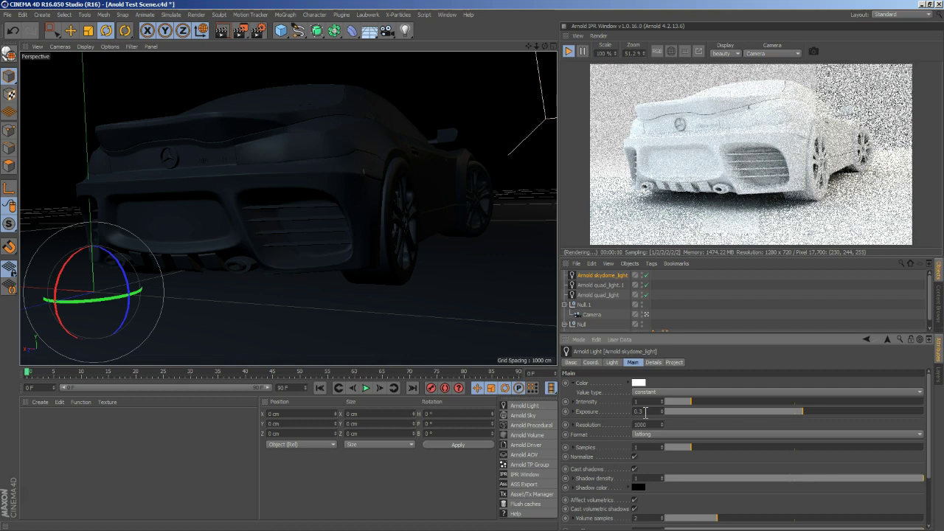
Check the samples settings of the two Arnold quad lights.
{"action": "left_click", "coordinate": [603, 295]}
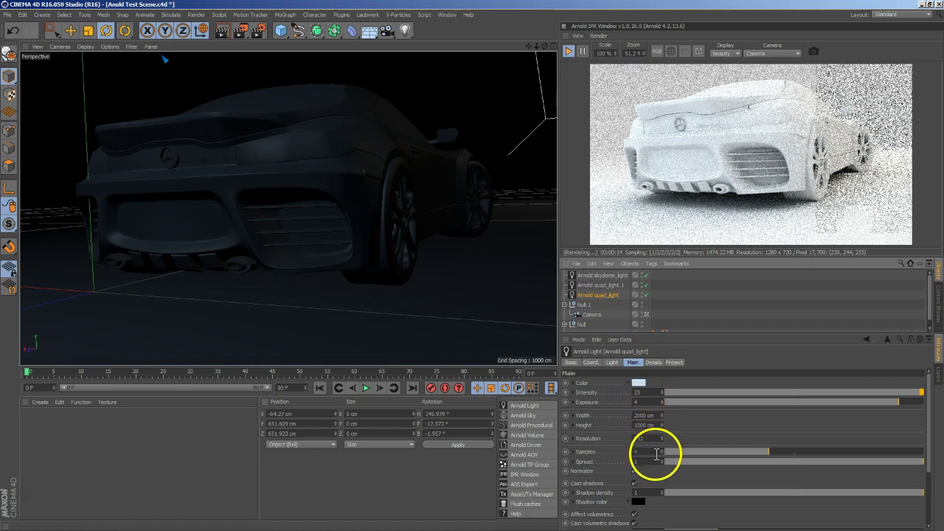
{"action": "left_click", "coordinate": [612, 285]}
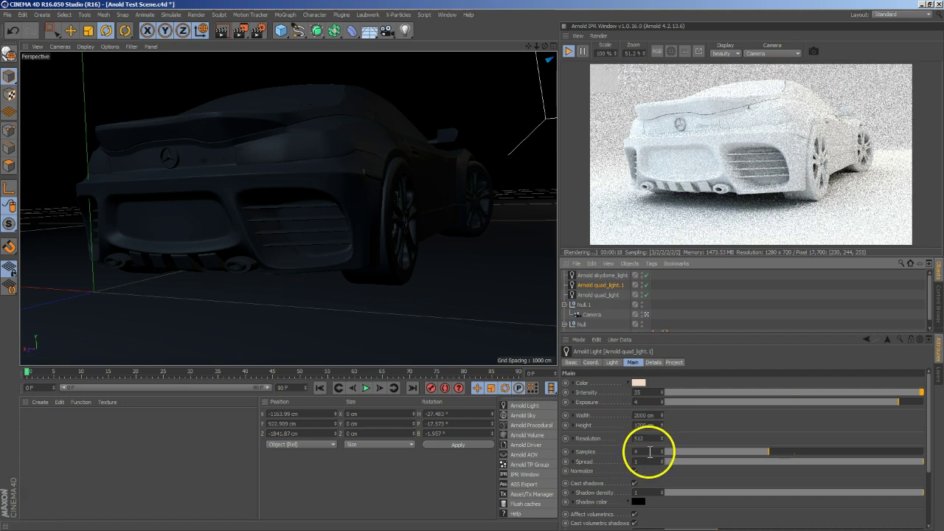
{"action": "double_click", "coordinate": [650, 451]}
Set the IPR render scale to 50% and enlarge the preview to 80% zoom.
{"action": "left_click", "coordinate": [600, 164]}
{"action": "double_click", "coordinate": [607, 53]}
{"action": "type", "text": "50"}
{"action": "key", "text": "Return"}
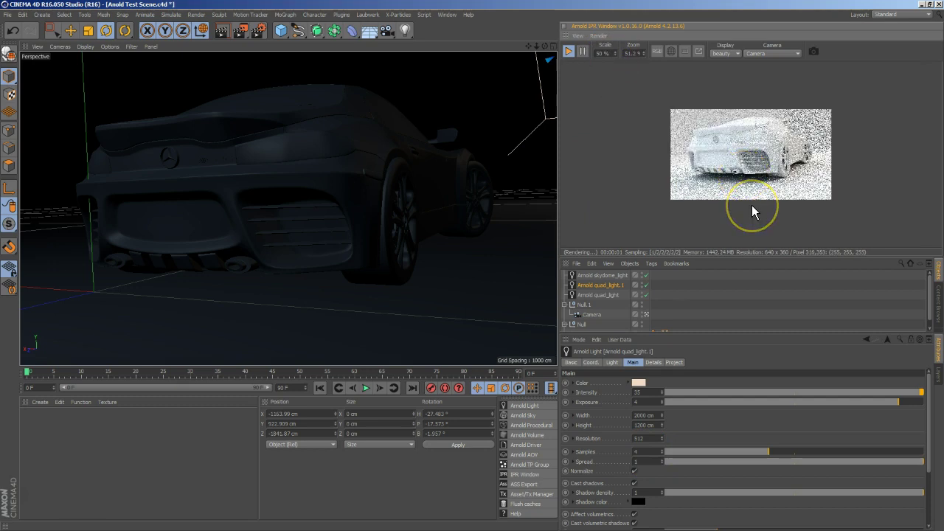
{"action": "scroll", "coordinate": [752, 206], "scroll_direction": "up", "scroll_amount": 3}
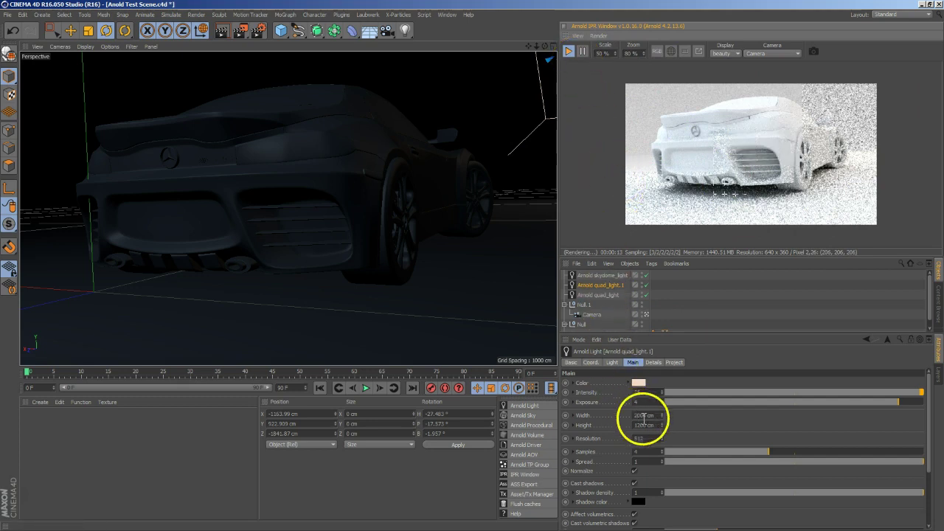
Set the skydome light's samples to 4.
{"action": "left_click", "coordinate": [606, 276]}
{"action": "left_click", "coordinate": [656, 450]}
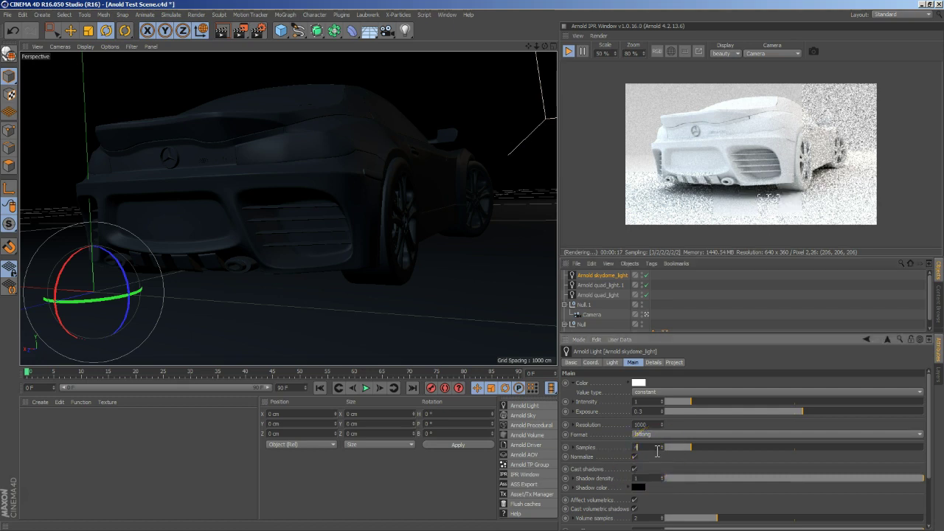
{"action": "type", "text": "4"}
{"action": "key", "text": "Return"}
Set the samples to 2 on both Arnold quad lights.
{"action": "left_click", "coordinate": [568, 296]}
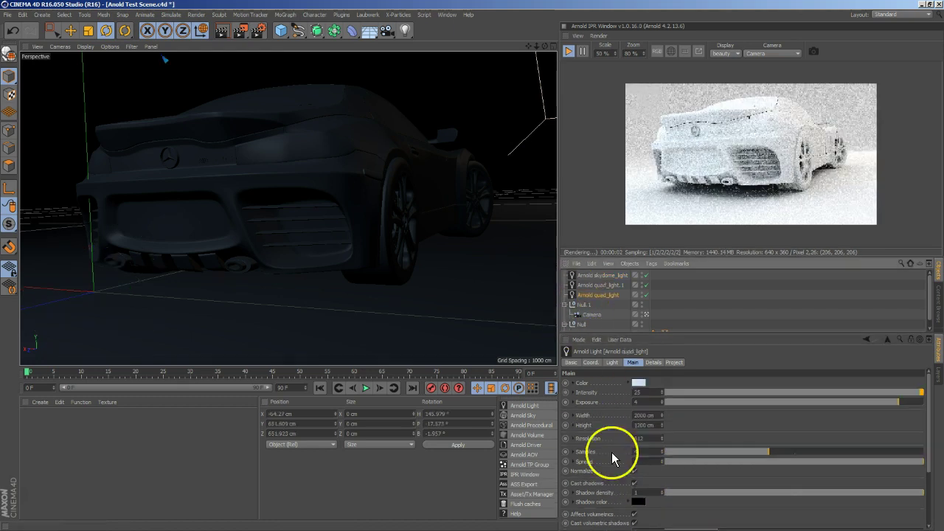
{"action": "left_click", "coordinate": [647, 452]}
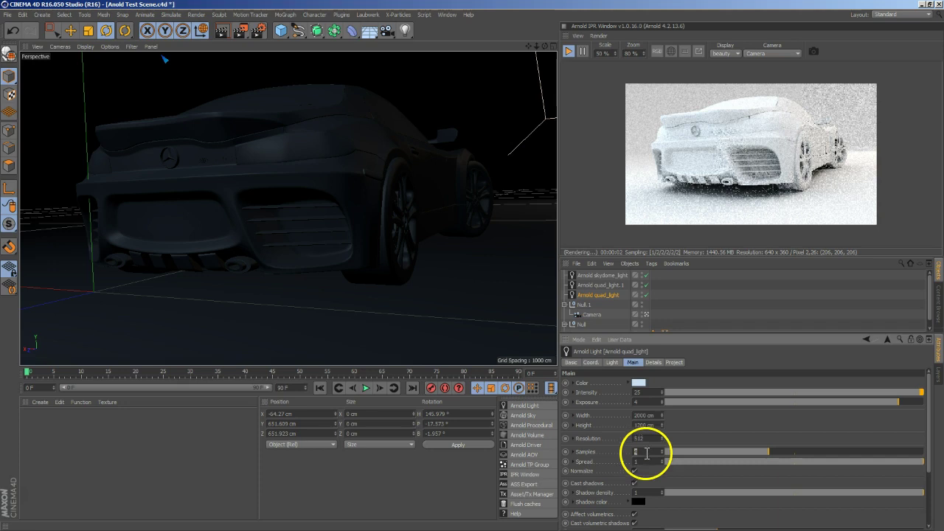
{"action": "left_click", "coordinate": [603, 285]}
{"action": "left_click", "coordinate": [638, 452]}
{"action": "type", "text": "2"}
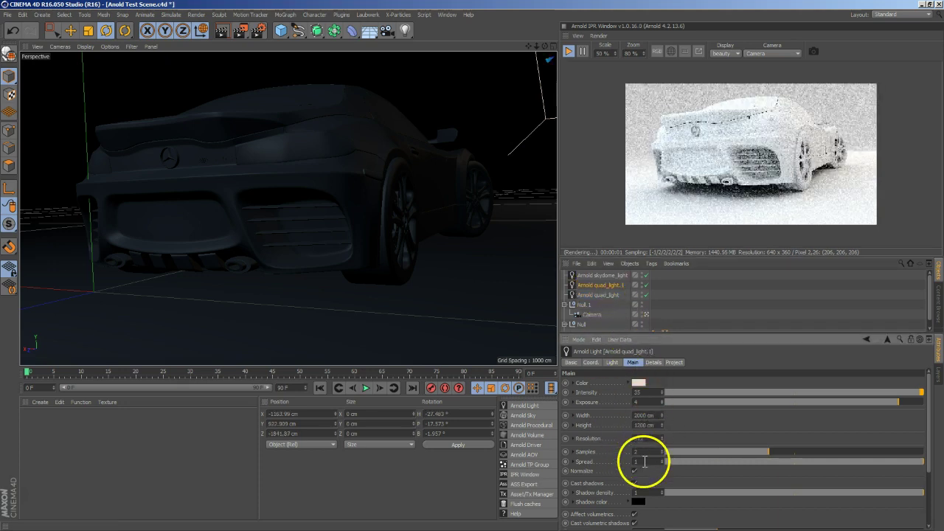
{"action": "key", "text": "Return"}
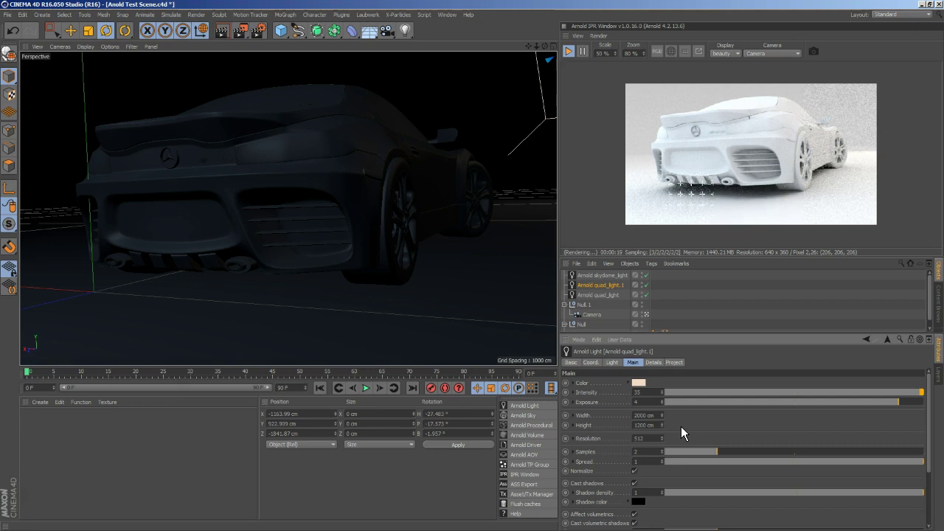
Examine the light type setting of Arnold quad_light.1 and the light types available for the skydome light.
{"action": "left_click", "coordinate": [599, 427]}
{"action": "left_click", "coordinate": [618, 366]}
{"action": "left_click", "coordinate": [616, 362]}
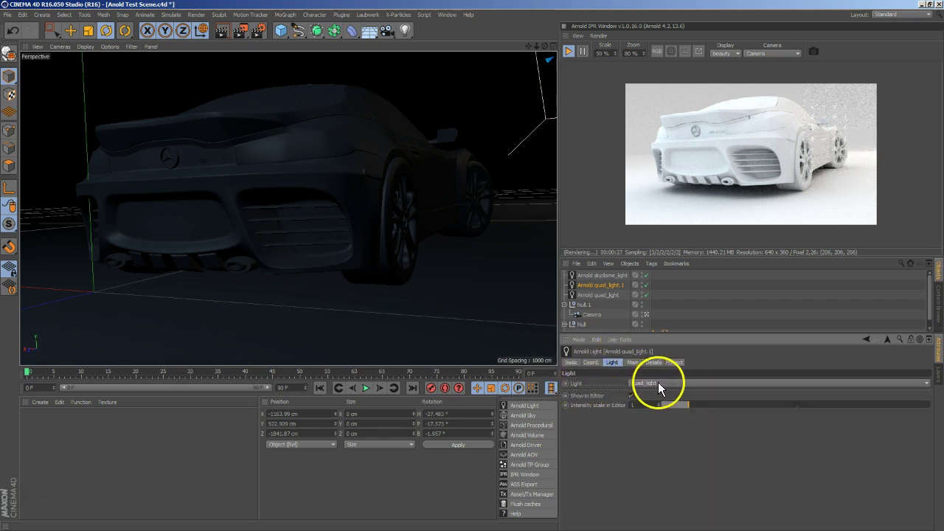
{"action": "left_click", "coordinate": [600, 275]}
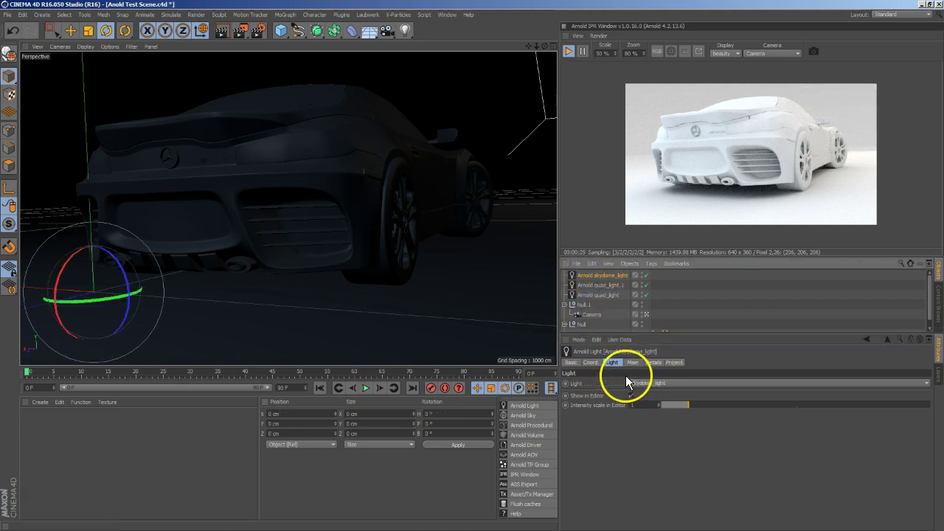
{"action": "left_click", "coordinate": [664, 383]}
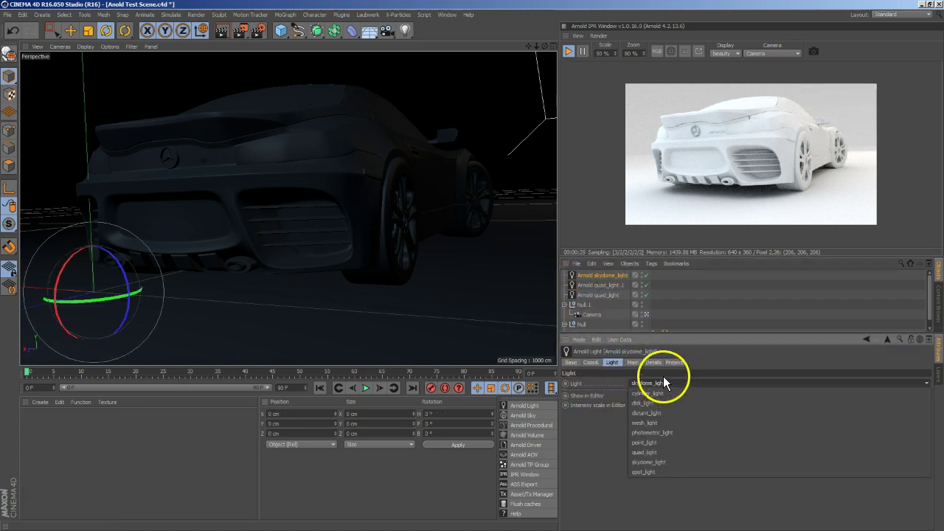
{"action": "left_click", "coordinate": [597, 480]}
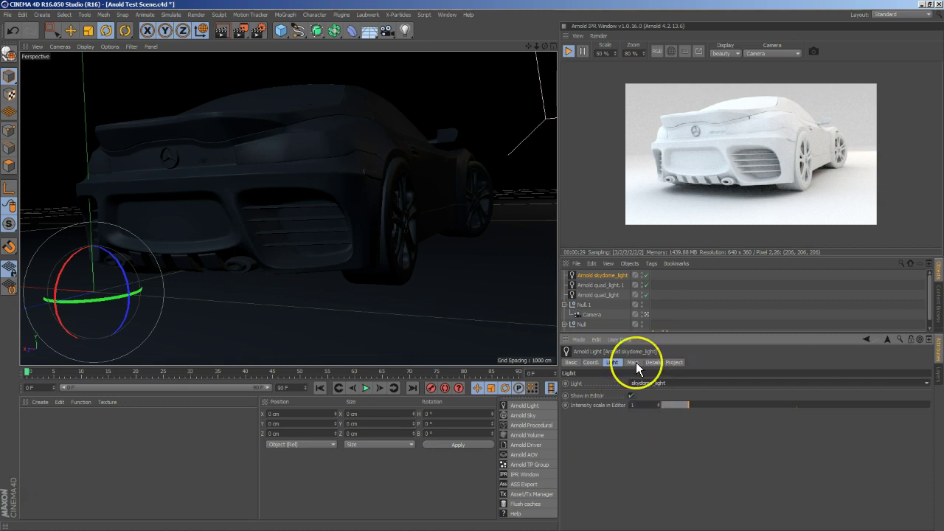
Return to the skydome light's main settings and show the value type option of its color.
{"action": "left_click", "coordinate": [635, 362]}
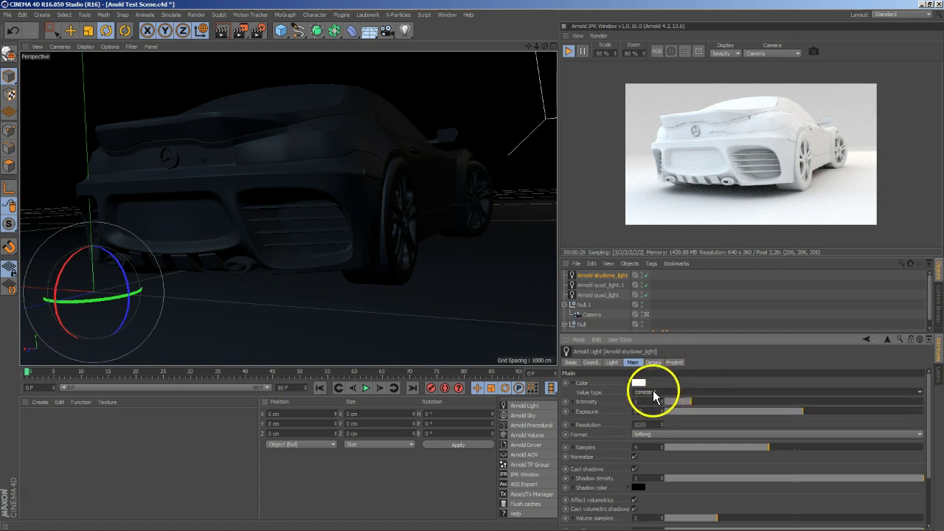
{"action": "left_click", "coordinate": [573, 383]}
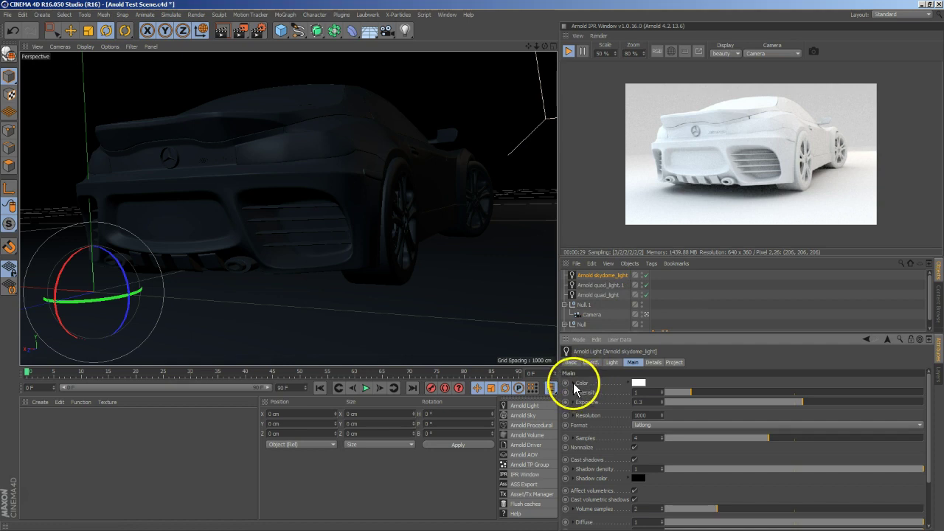
{"action": "left_click", "coordinate": [572, 383]}
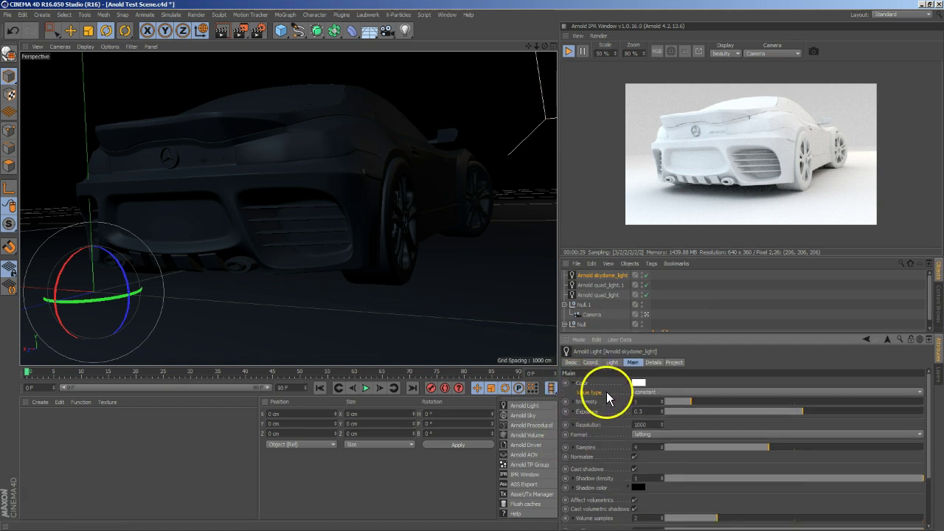
Set the value type of the skydome light's color to link.
{"action": "left_click", "coordinate": [677, 390]}
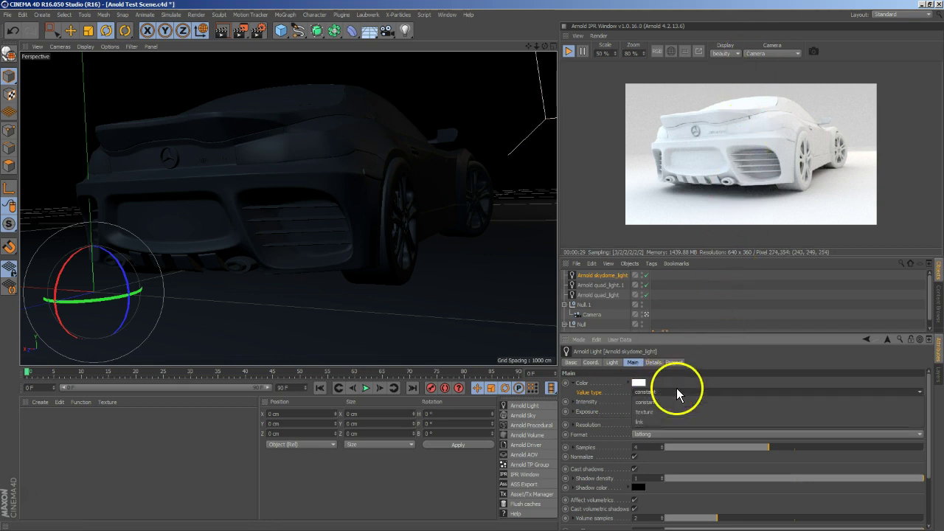
{"action": "left_click", "coordinate": [654, 420]}
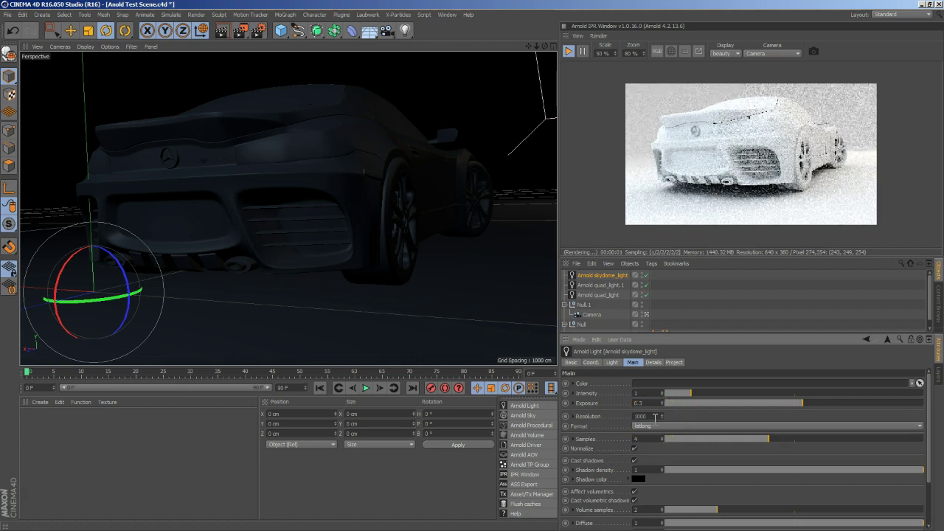
{"action": "left_click", "coordinate": [658, 414]}
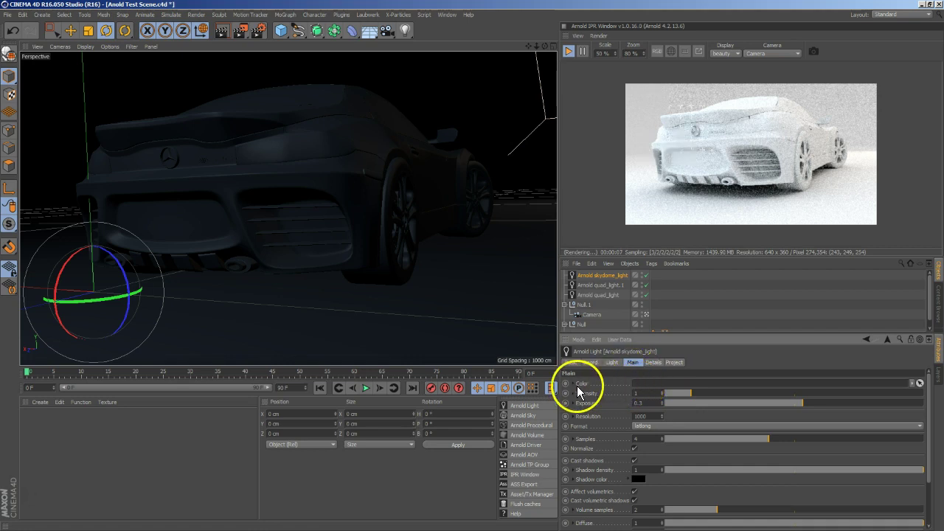
Switch the value type of the skydome light's color to texture.
{"action": "left_click", "coordinate": [574, 385]}
{"action": "left_click", "coordinate": [663, 391]}
{"action": "left_click", "coordinate": [650, 410]}
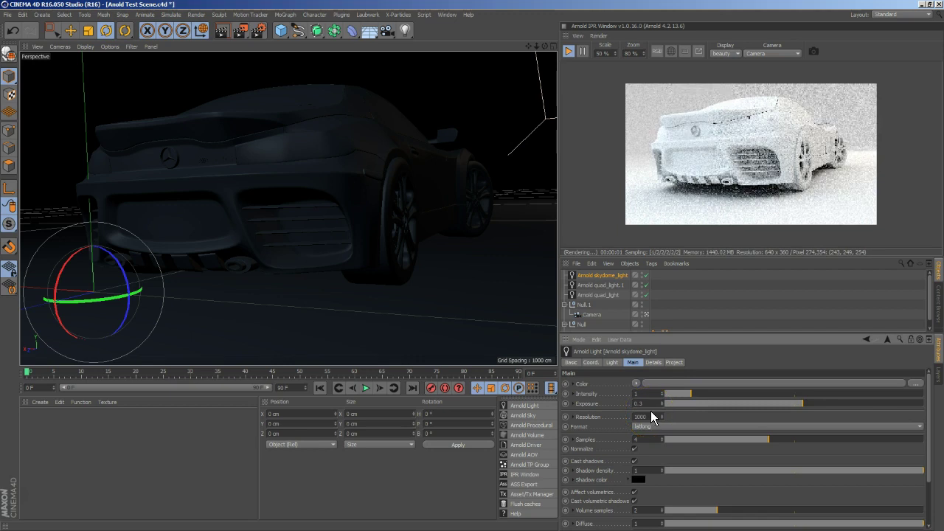
Browse for a skydome light color image and open the Ridgecrest_Road folder within sIBL Lights.
{"action": "left_click", "coordinate": [913, 385]}
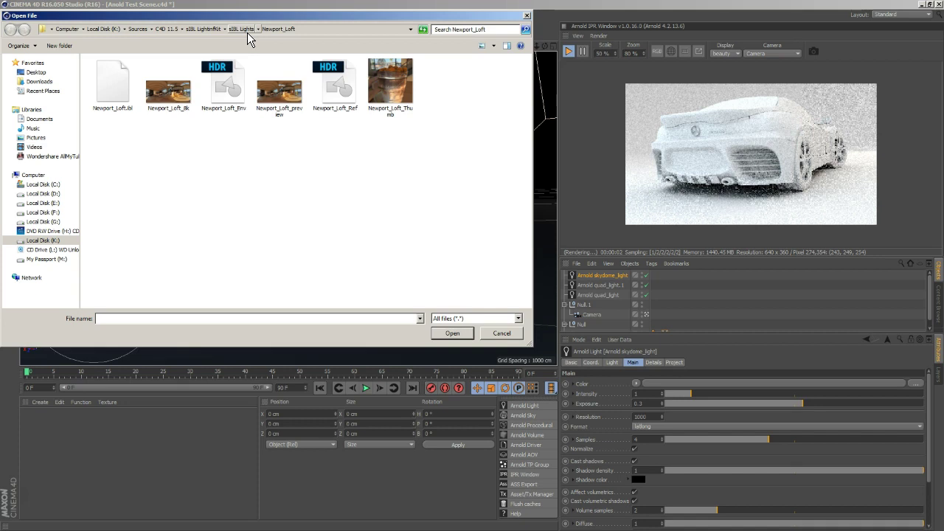
{"action": "left_click", "coordinate": [235, 29]}
{"action": "left_click", "coordinate": [235, 31]}
{"action": "left_click", "coordinate": [264, 158]}
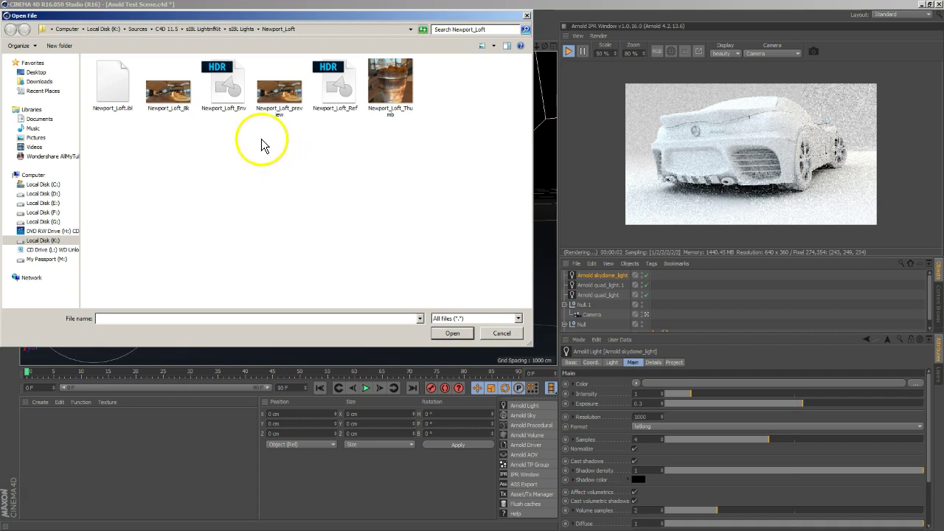
{"action": "left_click", "coordinate": [238, 30]}
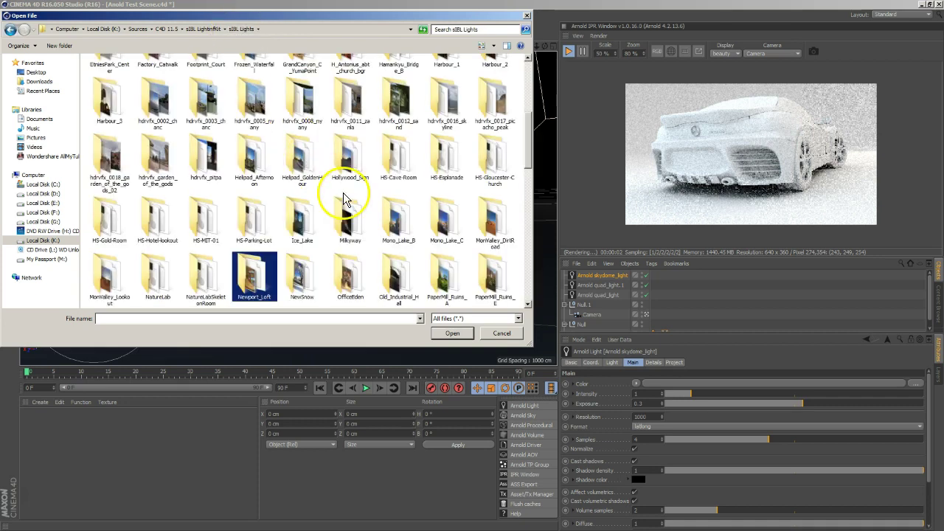
{"action": "scroll", "coordinate": [343, 192], "scroll_direction": "down", "scroll_amount": 5}
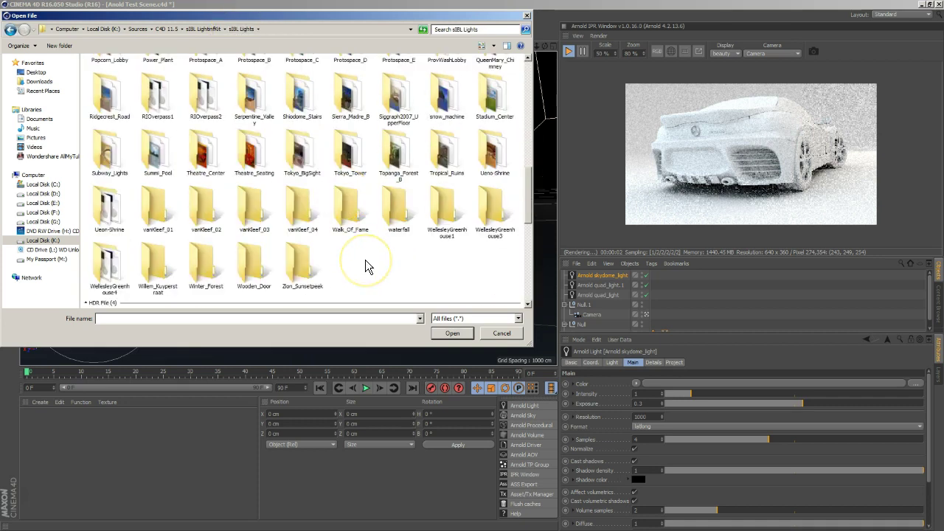
{"action": "double_click", "coordinate": [109, 94]}
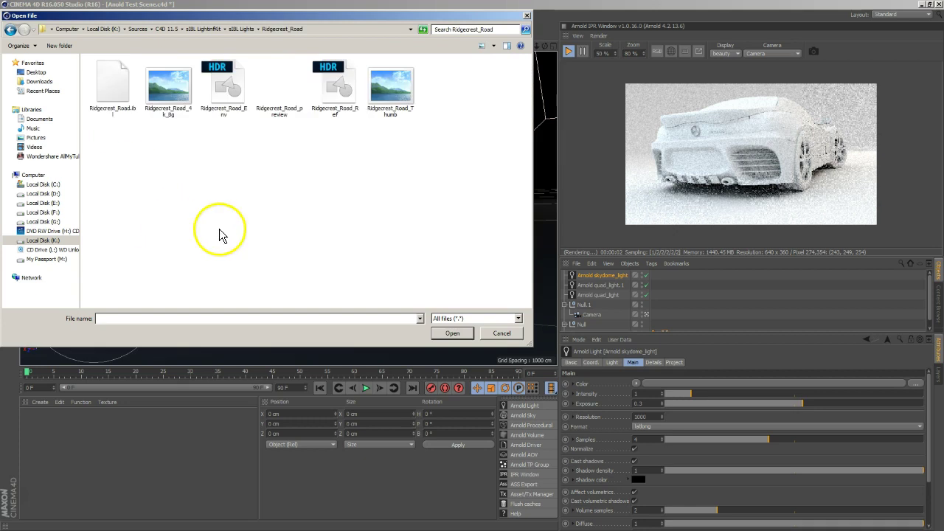
Load the Ridgecrest_Road_Env HDR as the skydome light's color texture without copying it to the project location.
{"action": "left_click", "coordinate": [227, 123]}
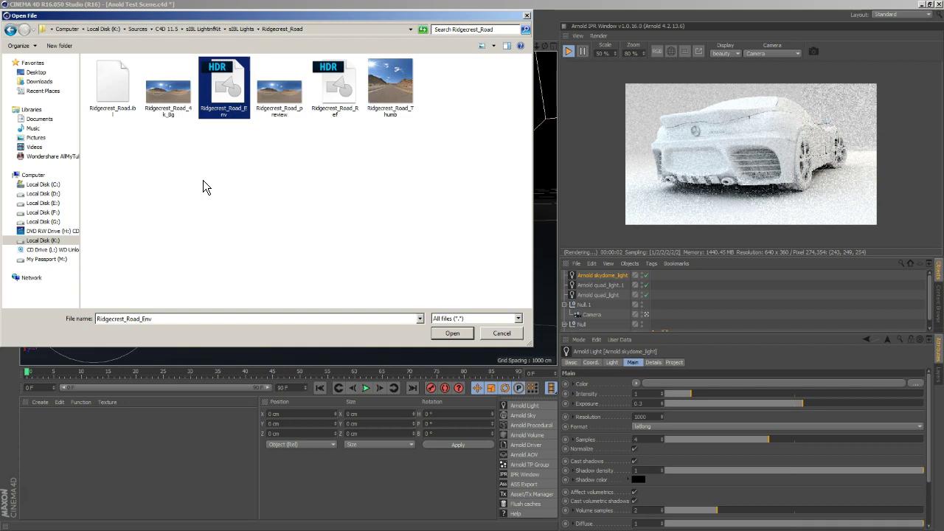
{"action": "left_click_drag", "start_coordinate": [279, 23], "coordinate": [312, 46]}
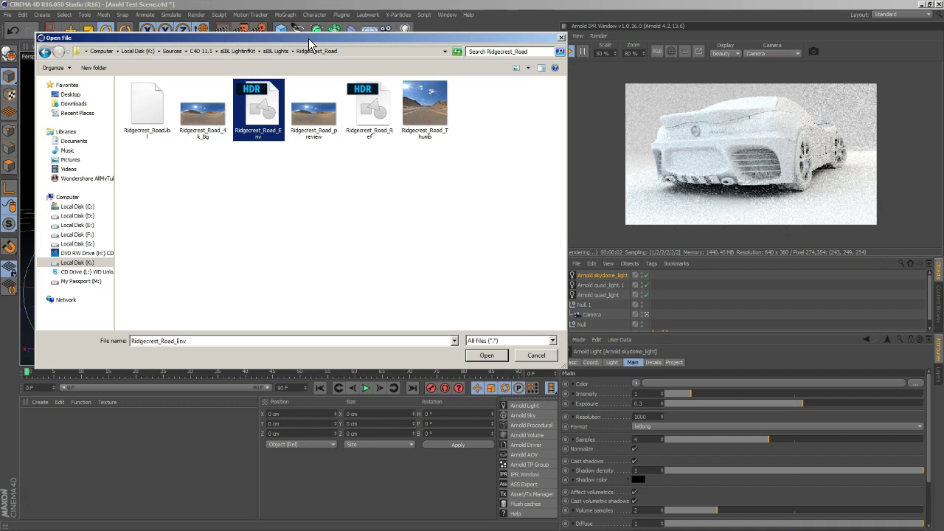
{"action": "left_click", "coordinate": [312, 46]}
{"action": "left_click", "coordinate": [274, 104]}
{"action": "left_click", "coordinate": [489, 355]}
{"action": "left_click_drag", "start_coordinate": [446, 248], "coordinate": [386, 210]}
{"action": "left_click", "coordinate": [464, 277]}
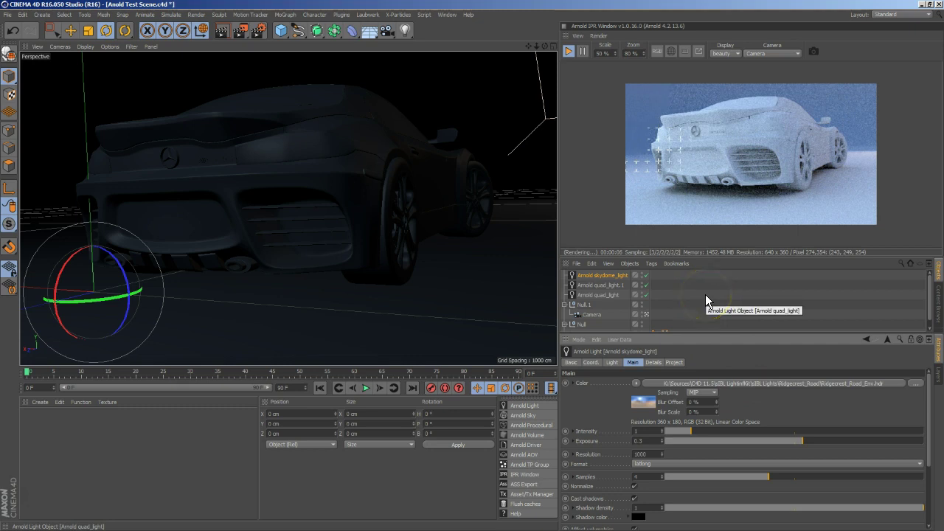
Try a Filter shader on the skydome light's HDR color texture and undo it.
{"action": "left_click", "coordinate": [635, 383]}
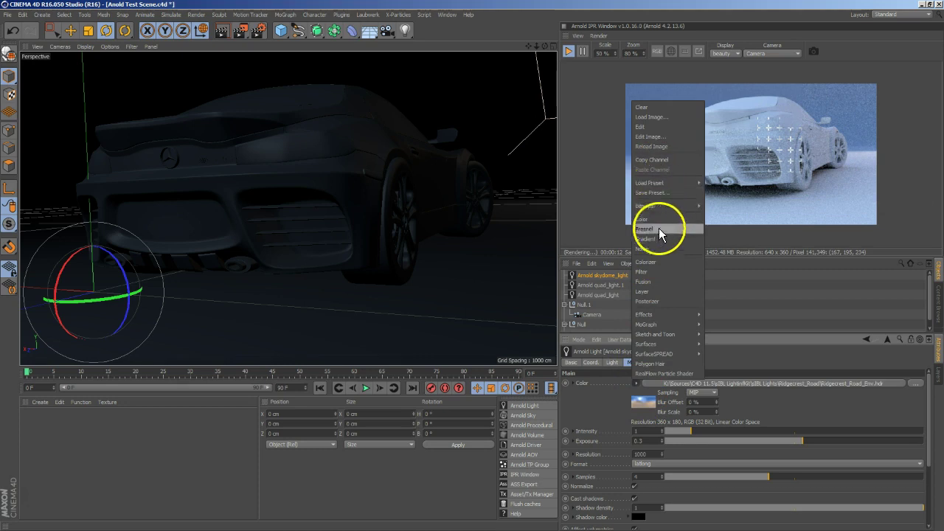
{"action": "left_click", "coordinate": [659, 283]}
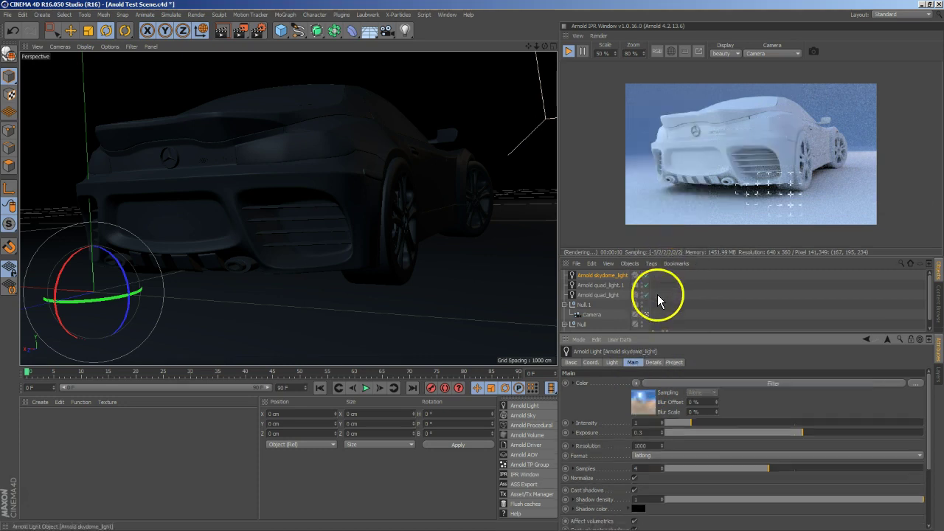
{"action": "left_click", "coordinate": [726, 385]}
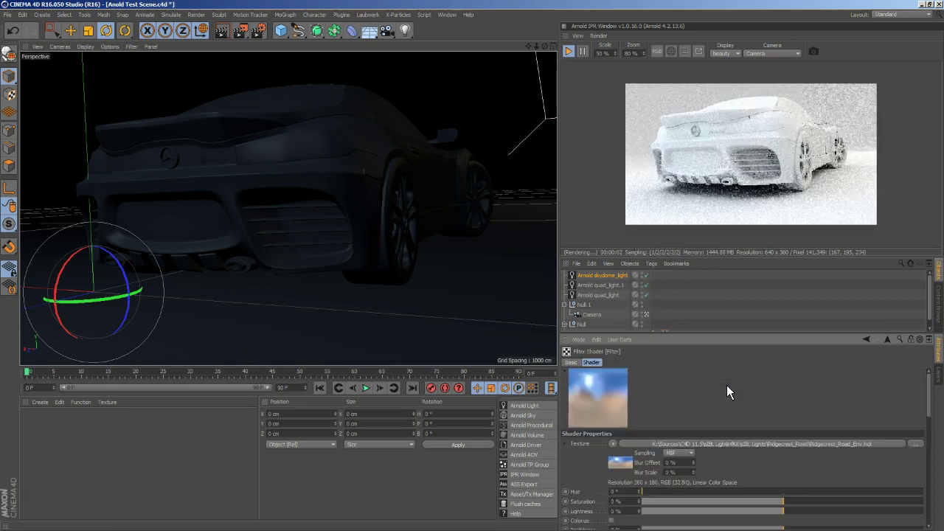
{"action": "left_click_drag", "start_coordinate": [722, 354], "coordinate": [718, 400]}
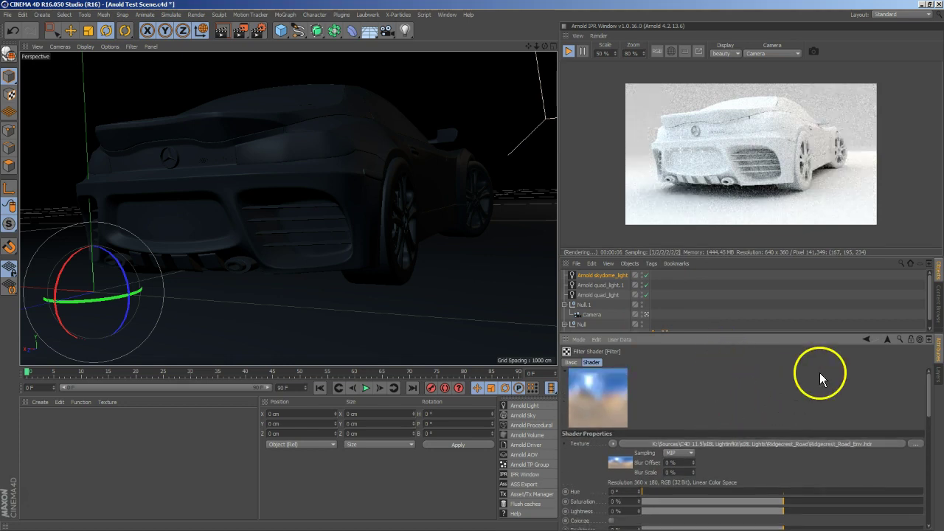
{"action": "left_click", "coordinate": [886, 338]}
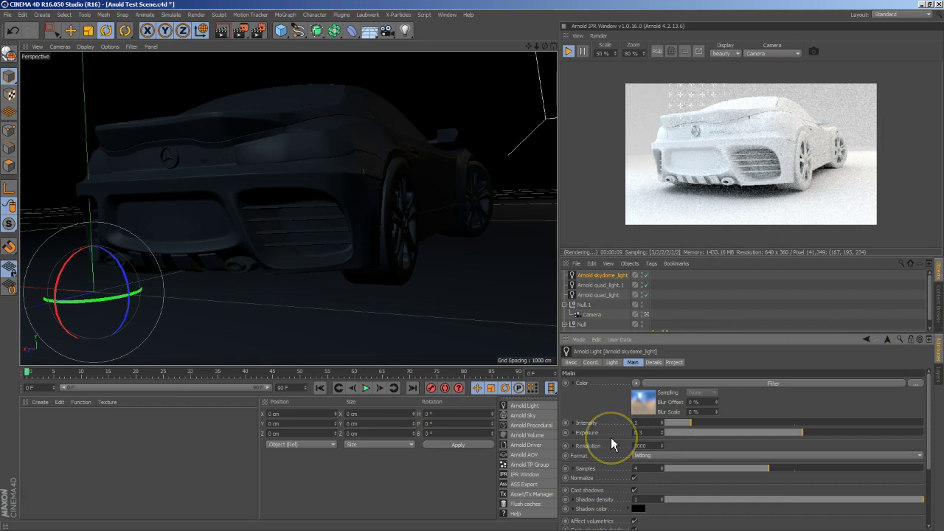
{"action": "left_click", "coordinate": [631, 421]}
{"action": "left_click", "coordinate": [698, 391]}
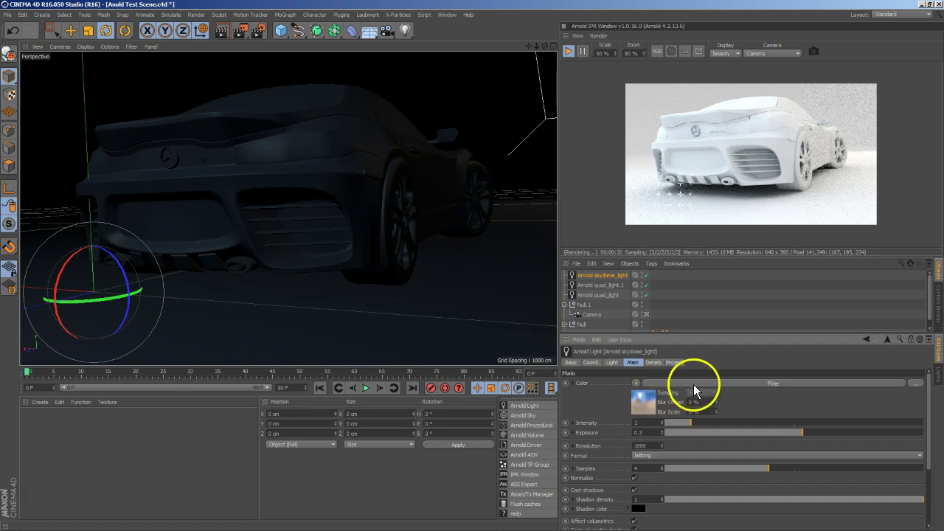
Examine the bitmap shader settings of the skydome light's HDR texture and return to the light's main settings.
{"action": "left_click", "coordinate": [656, 383]}
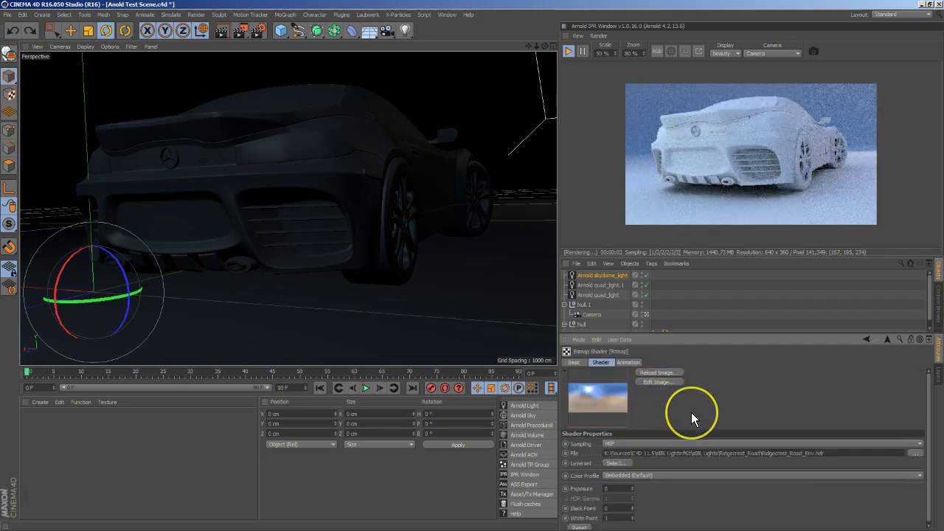
{"action": "scroll", "coordinate": [692, 398], "scroll_direction": "down", "scroll_amount": 1}
{"action": "left_click_drag", "start_coordinate": [691, 393], "coordinate": [692, 413]}
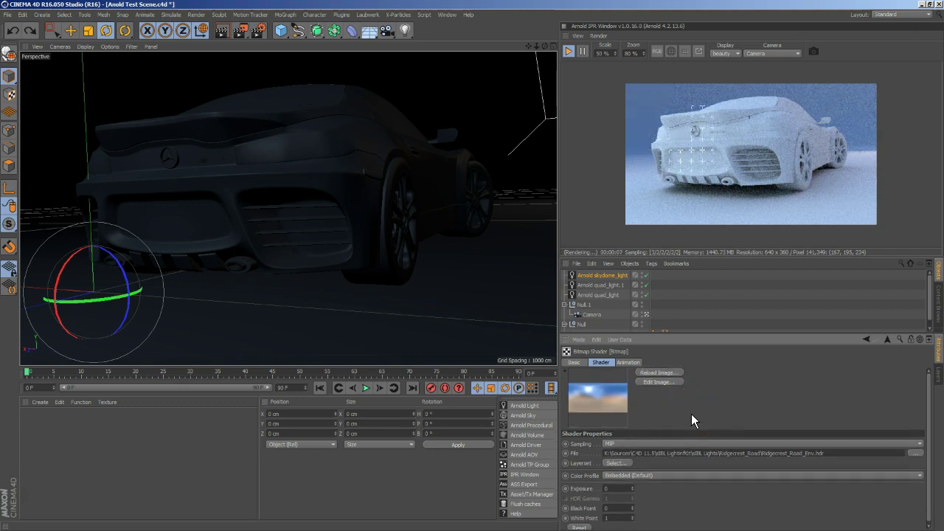
{"action": "mouse_move", "coordinate": [691, 414]}
{"action": "left_mouse_down"}
{"action": "mouse_move", "coordinate": [694, 374]}
{"action": "mouse_move", "coordinate": [692, 424]}
{"action": "left_mouse_up"}
{"action": "left_click", "coordinate": [885, 338]}
Clear the skydome light's color texture and apply a Layer shader in its place, opening its properties.
{"action": "left_click", "coordinate": [635, 383]}
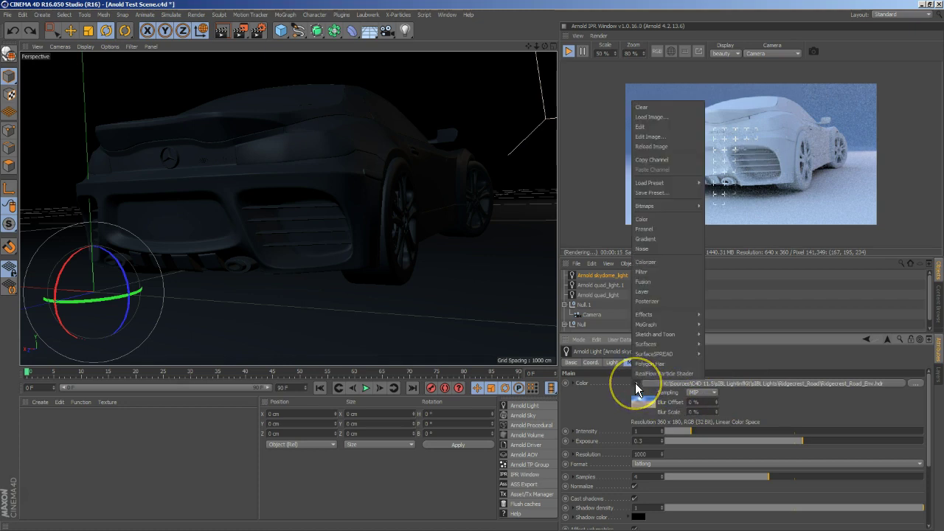
{"action": "left_click", "coordinate": [639, 108]}
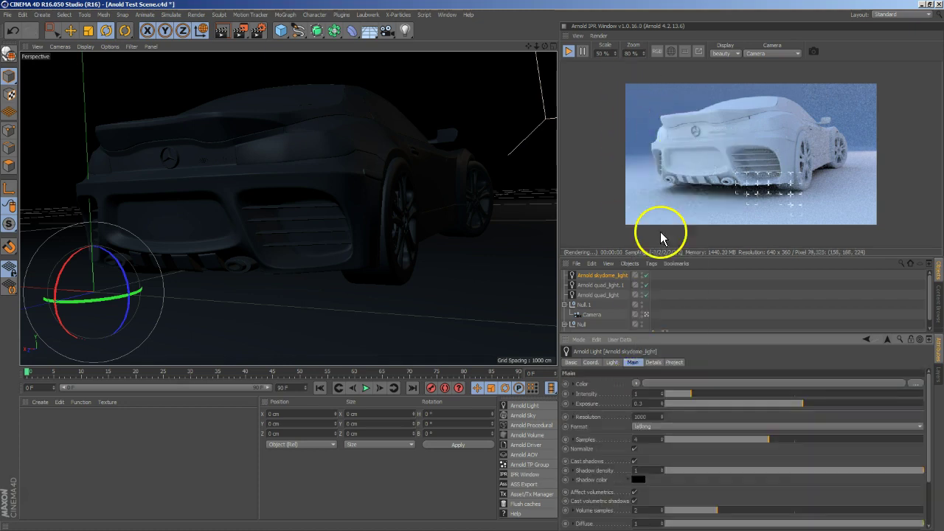
{"action": "left_click", "coordinate": [637, 387]}
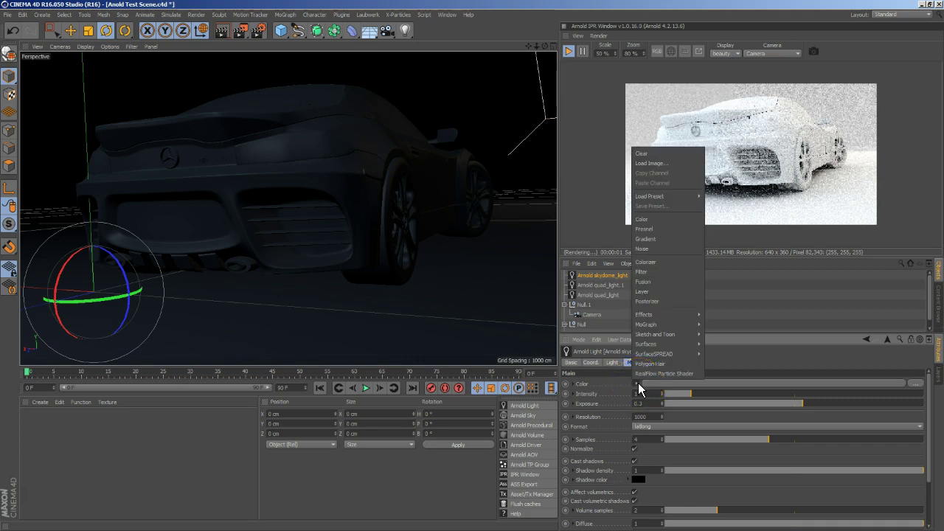
{"action": "left_click", "coordinate": [653, 291]}
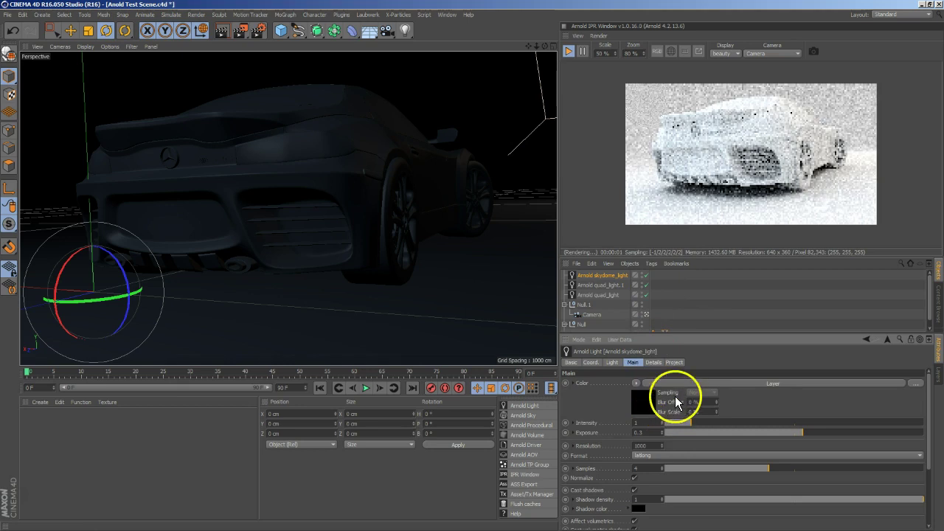
{"action": "left_click", "coordinate": [678, 381]}
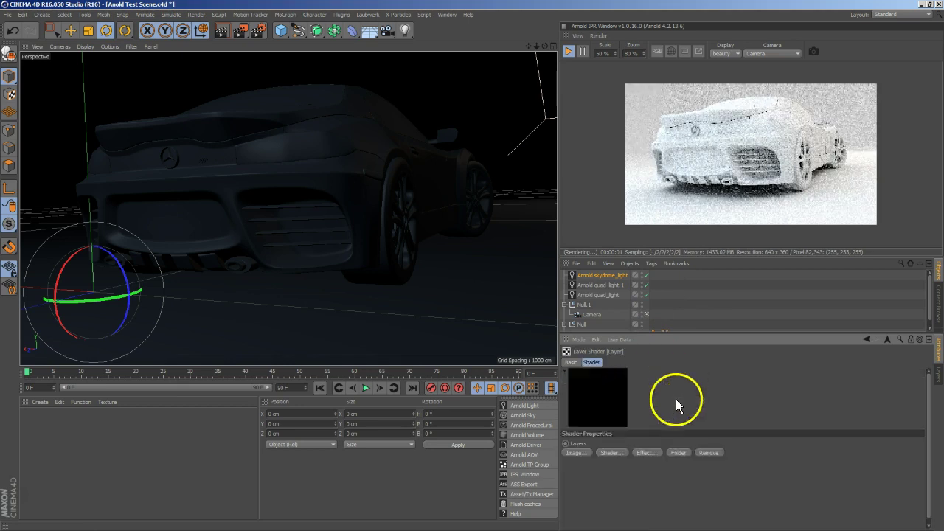
Add the Ridgecrest_Road_Env HDR as an image layer in the Layer shader without copying it to the project location.
{"action": "left_click", "coordinate": [590, 453]}
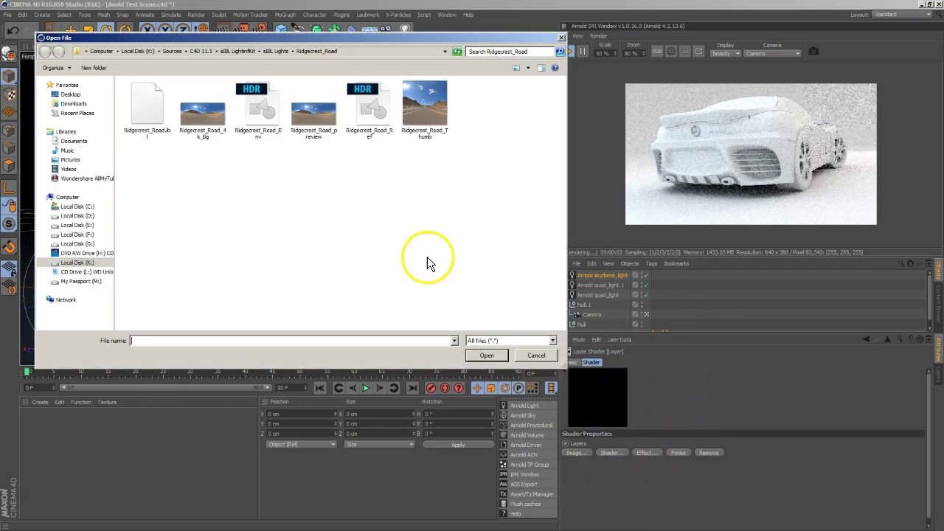
{"action": "double_click", "coordinate": [257, 118]}
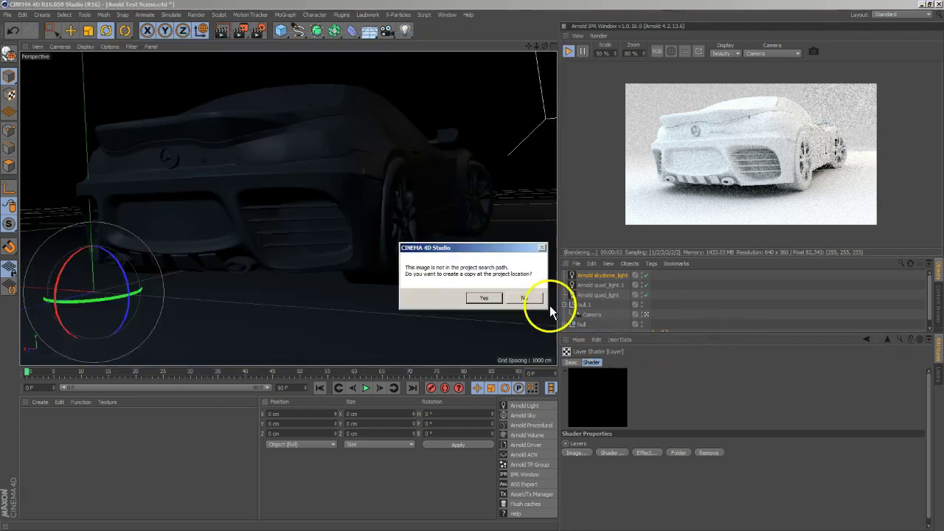
{"action": "left_click", "coordinate": [533, 300]}
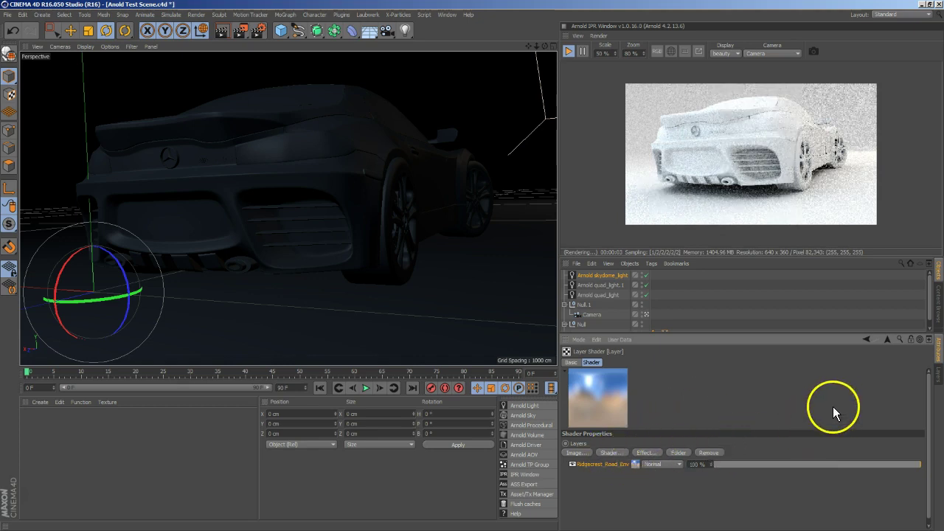
{"action": "left_click", "coordinate": [888, 339]}
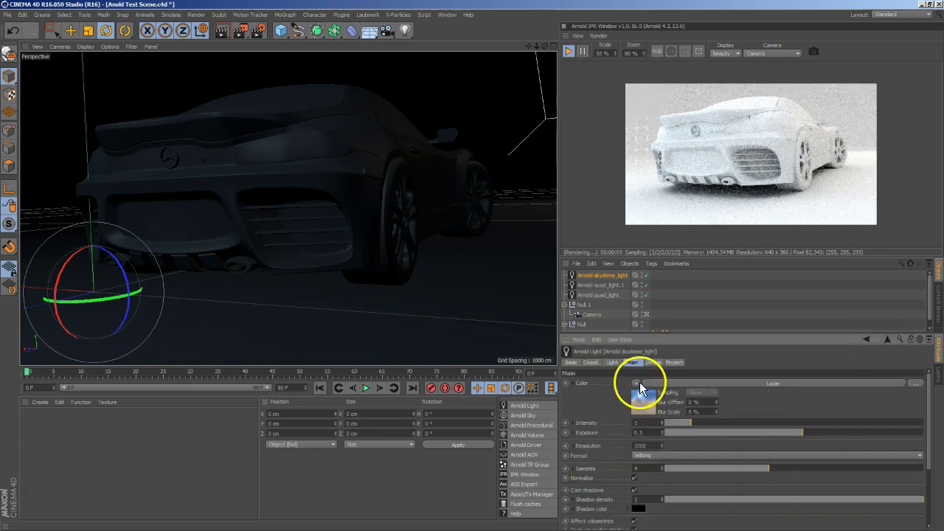
Replace the skydome light's Layer shader with the Ridgecrest_Road_Env HDR loaded directly, without copying it to the project location.
{"action": "left_click", "coordinate": [640, 382]}
{"action": "left_click", "coordinate": [652, 124]}
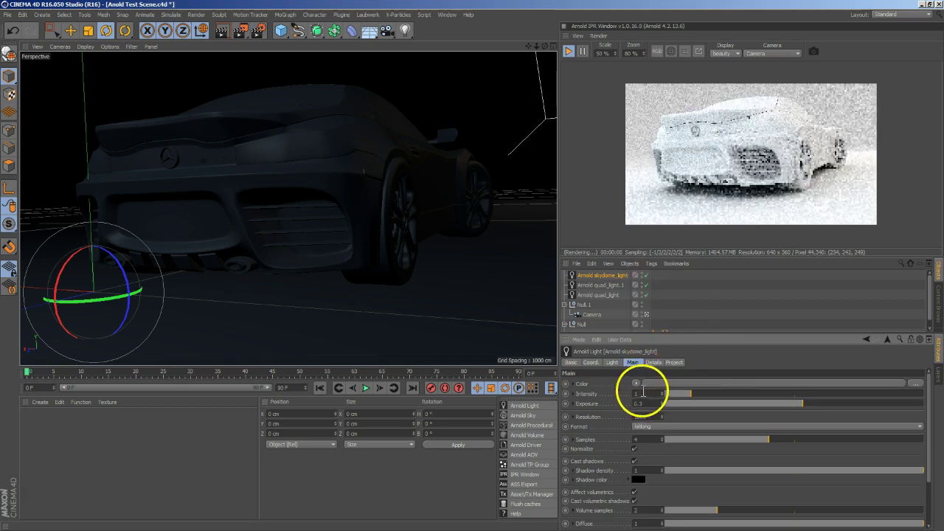
{"action": "left_click", "coordinate": [638, 383]}
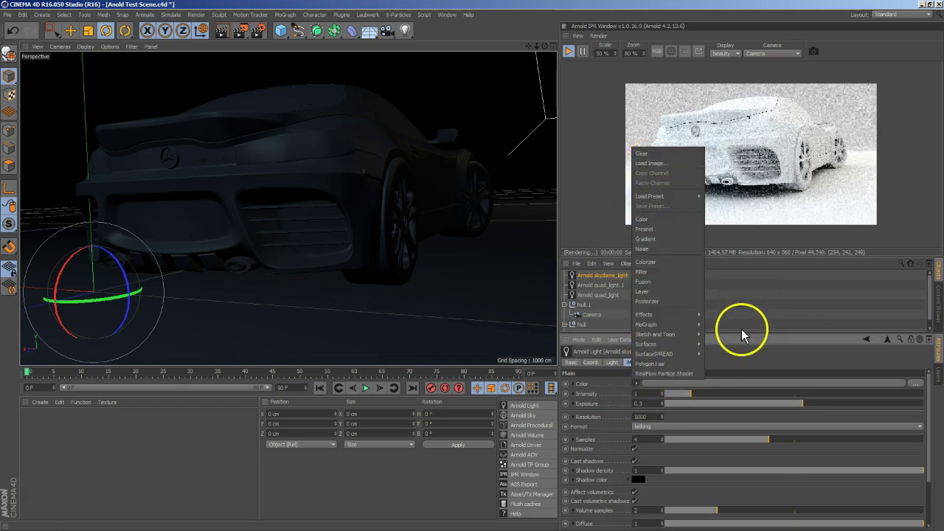
{"action": "left_click", "coordinate": [640, 162]}
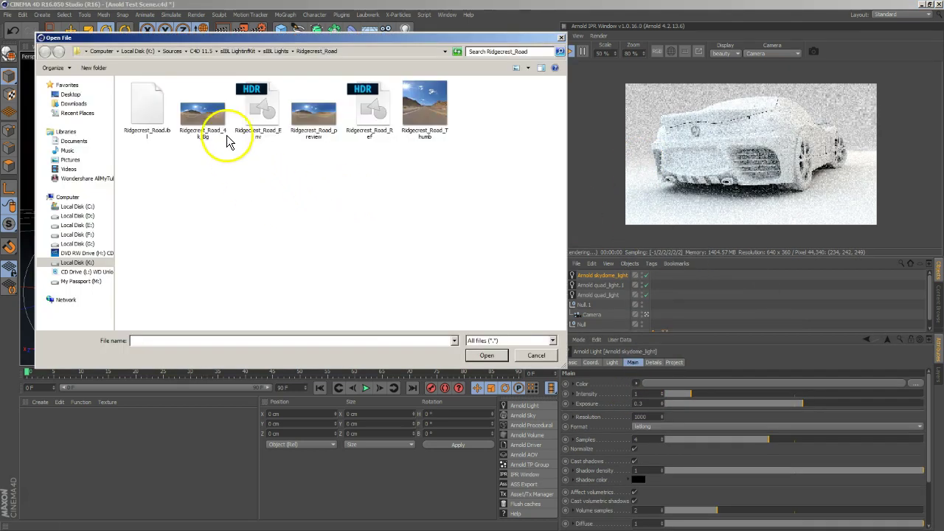
{"action": "left_click", "coordinate": [258, 118]}
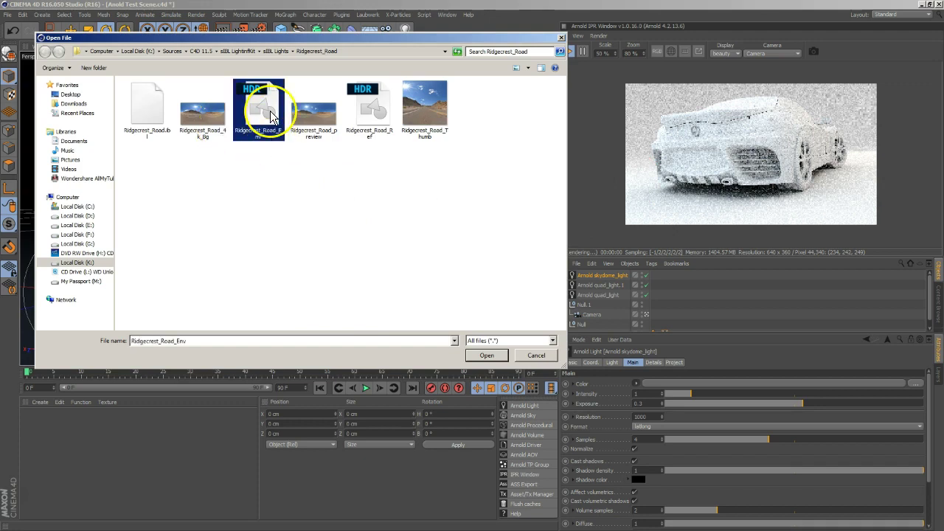
{"action": "double_click", "coordinate": [271, 116]}
{"action": "left_click", "coordinate": [538, 298]}
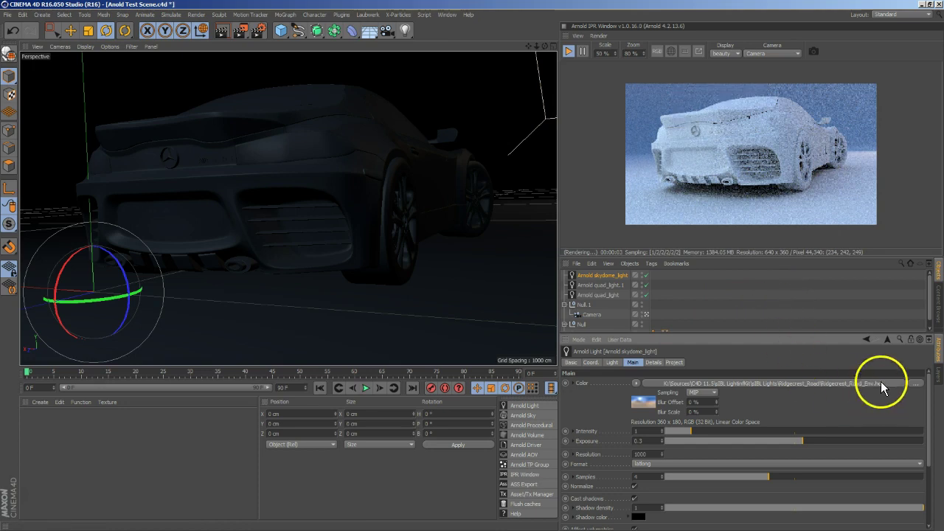
Replace the skydome light's HDR texture with Zion_7_Sunsetpeek_Env from the Zion_Sunsetpeek folder, without copying it to the project location.
{"action": "left_click", "coordinate": [915, 384]}
{"action": "left_click", "coordinate": [285, 52]}
{"action": "scroll", "coordinate": [317, 240], "scroll_direction": "down", "scroll_amount": 5}
{"action": "scroll", "coordinate": [319, 234], "scroll_direction": "up", "scroll_amount": 3}
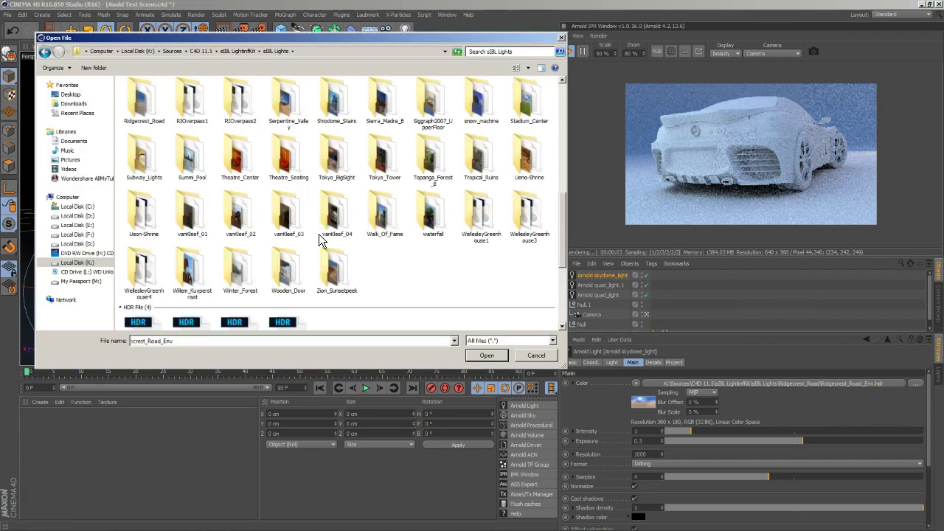
{"action": "left_click", "coordinate": [350, 274]}
{"action": "double_click", "coordinate": [350, 275]}
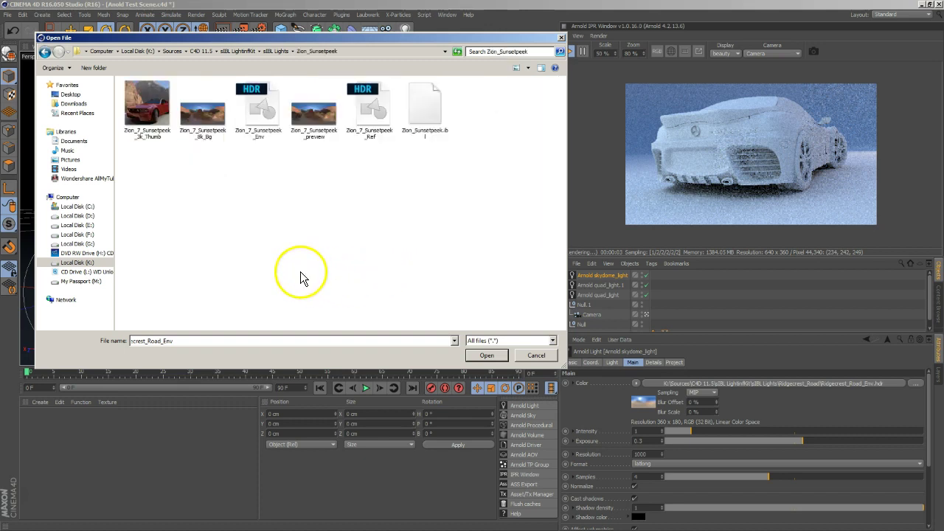
{"action": "double_click", "coordinate": [257, 119]}
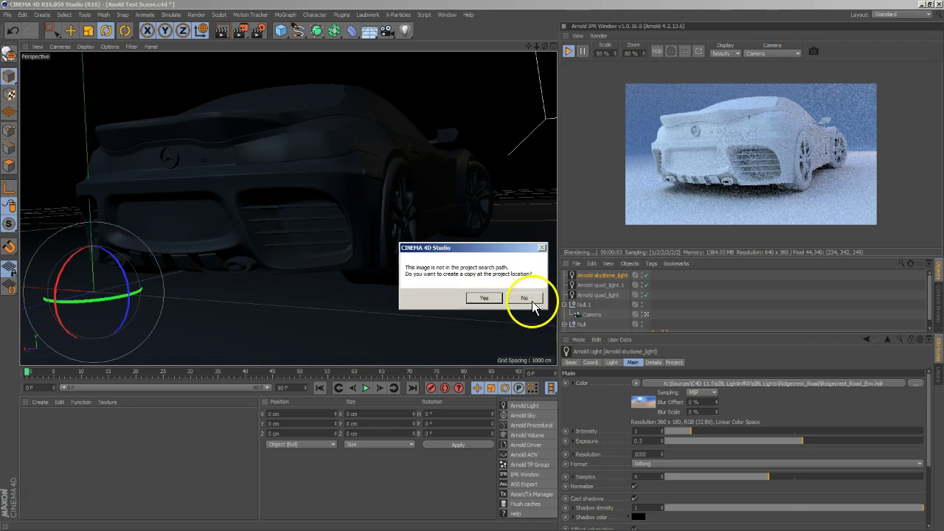
{"action": "left_click", "coordinate": [525, 298]}
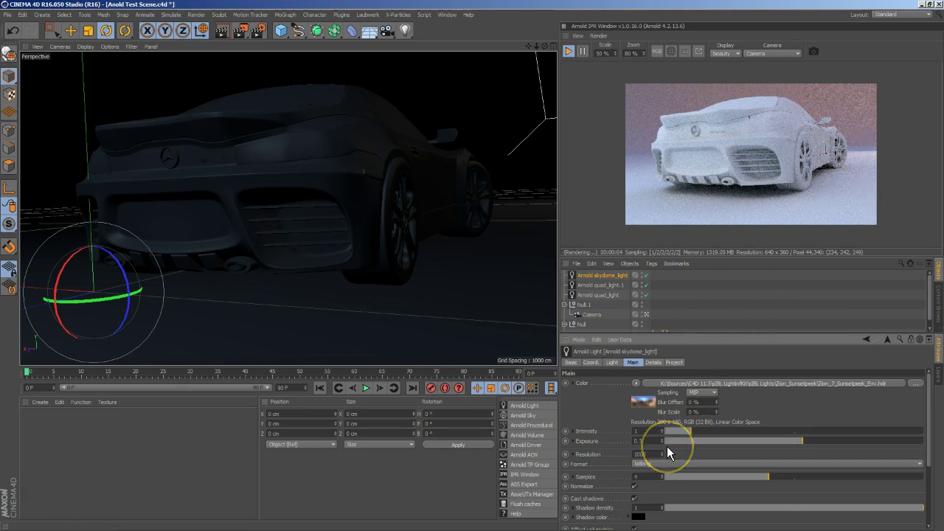
Try skydome light intensities of 3, 2 and 1.5.
{"action": "left_click", "coordinate": [653, 432]}
{"action": "type", "text": "3"}
{"action": "key", "text": "Return"}
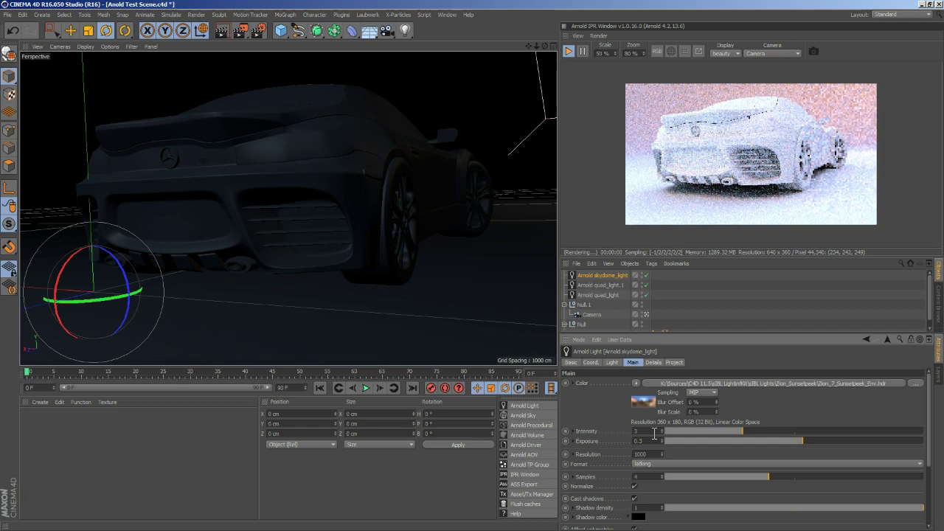
{"action": "type", "text": "2"}
{"action": "key", "text": "Return"}
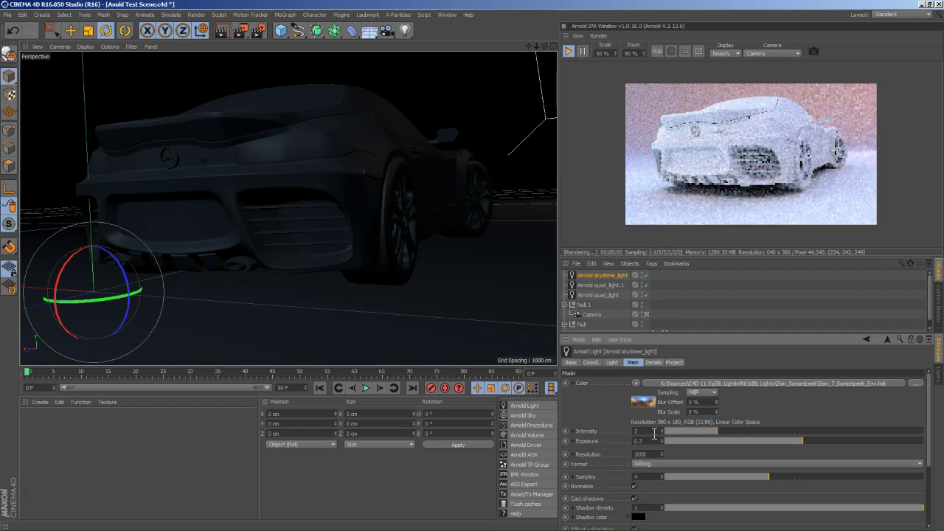
{"action": "left_click", "coordinate": [654, 432]}
{"action": "type", "text": "3"}
{"action": "key", "text": "BackSpace"}
{"action": "type", "text": "1.5"}
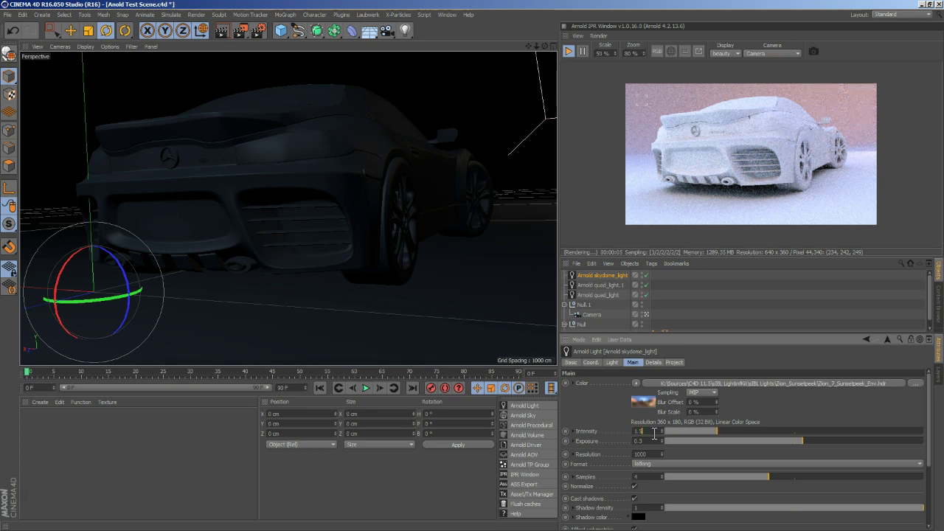
{"action": "key", "text": "Return"}
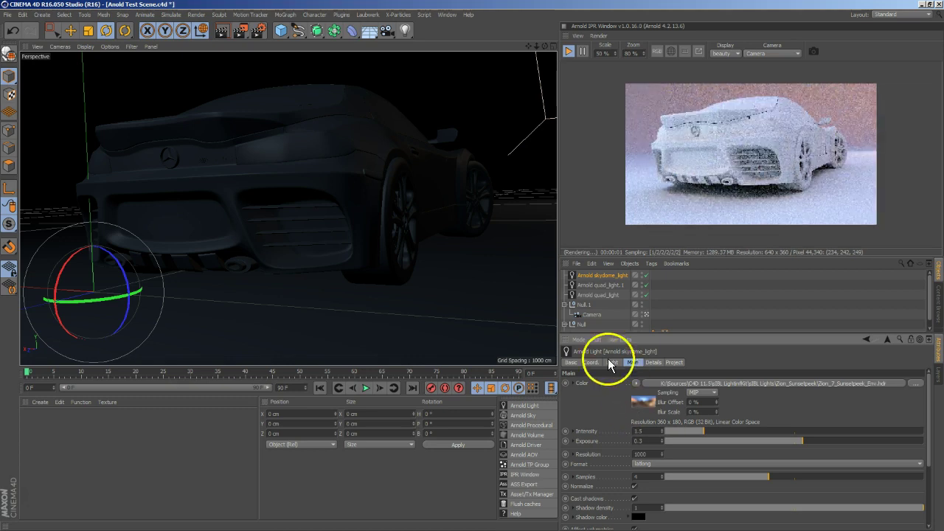
Set the exposure of the Arnold quad_light.1 light to 5.
{"action": "left_click", "coordinate": [593, 286]}
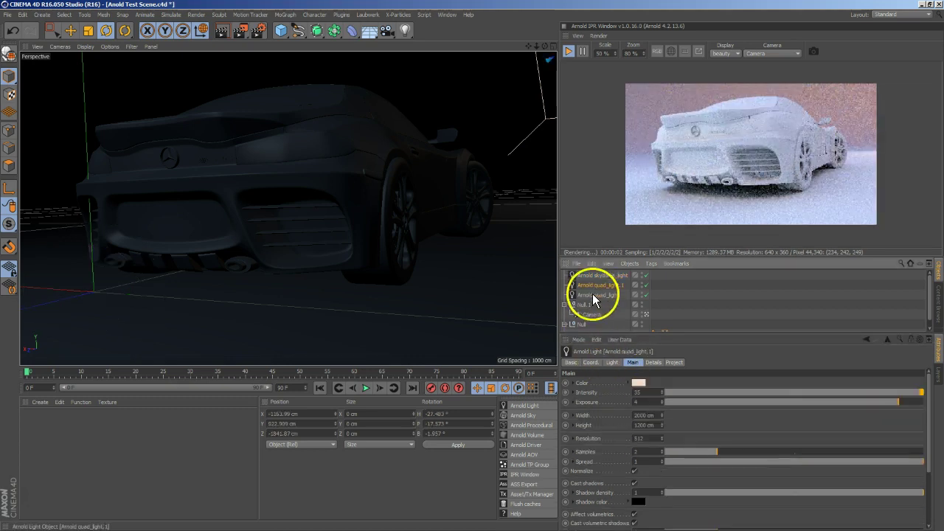
{"action": "double_click", "coordinate": [648, 403]}
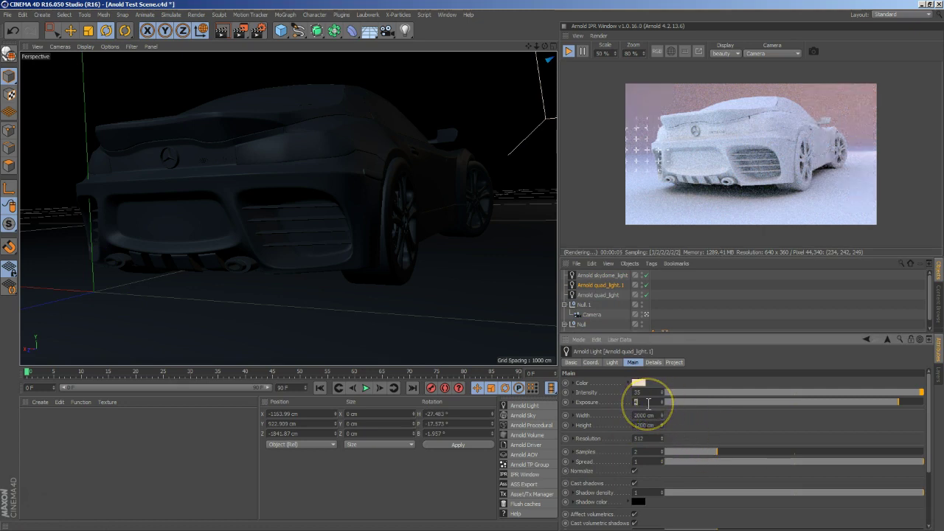
{"action": "type", "text": "5"}
{"action": "key", "text": "Return"}
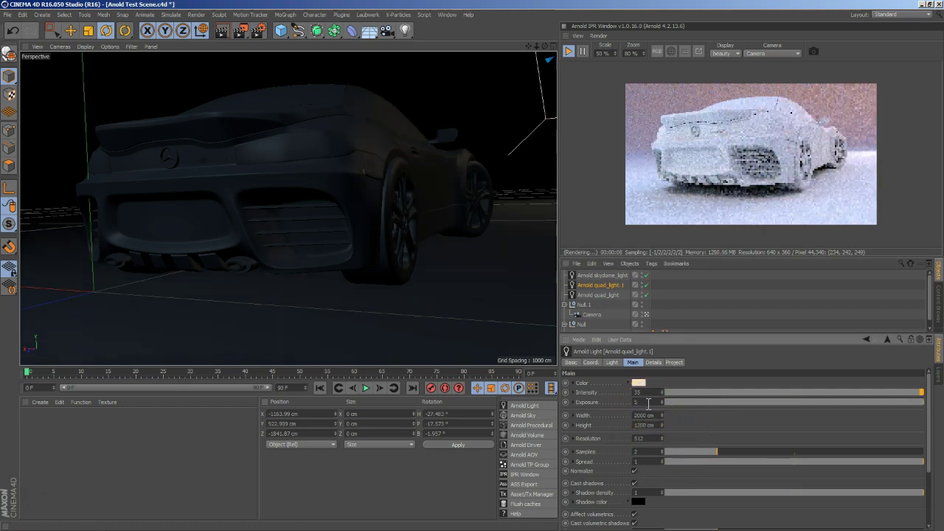
{"action": "left_click", "coordinate": [768, 197]}
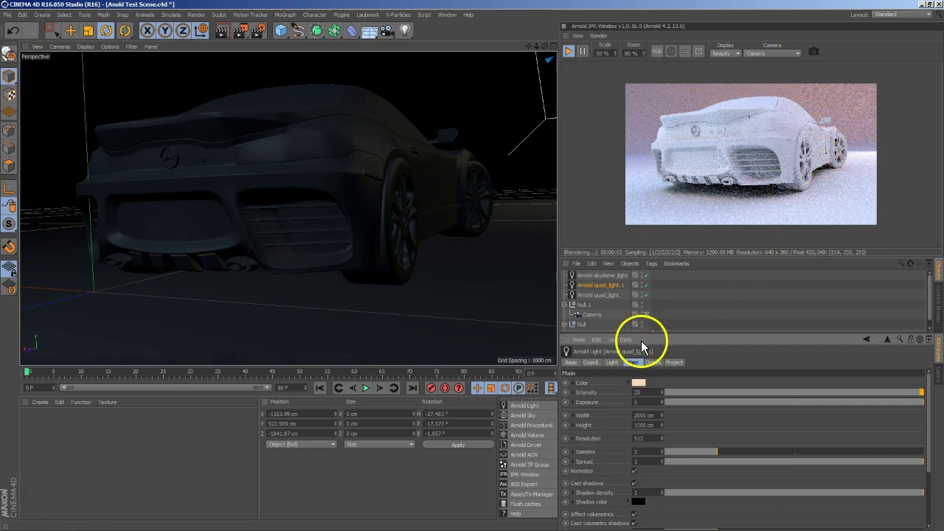
Set the exposure of the Arnold quad_light light to 4.5.
{"action": "left_click", "coordinate": [606, 296]}
{"action": "double_click", "coordinate": [647, 403]}
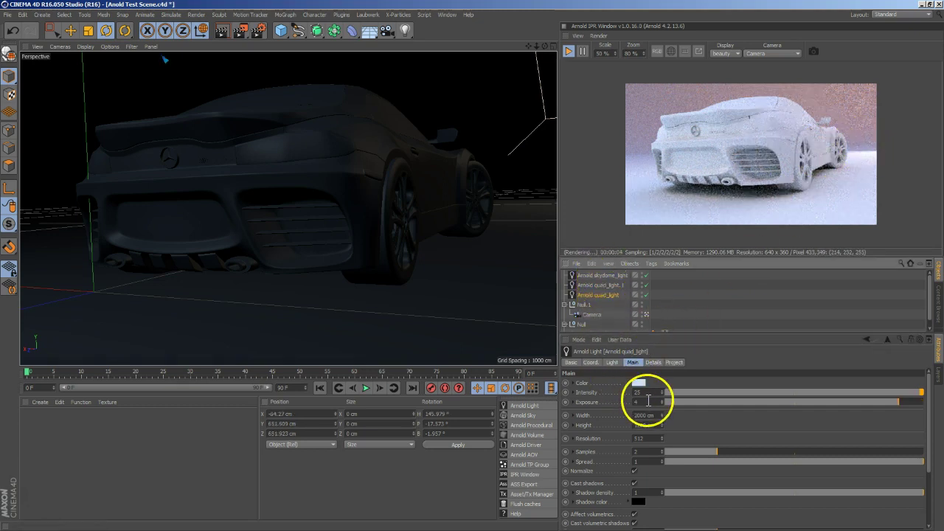
{"action": "type", "text": ".5"}
{"action": "key", "text": "Return"}
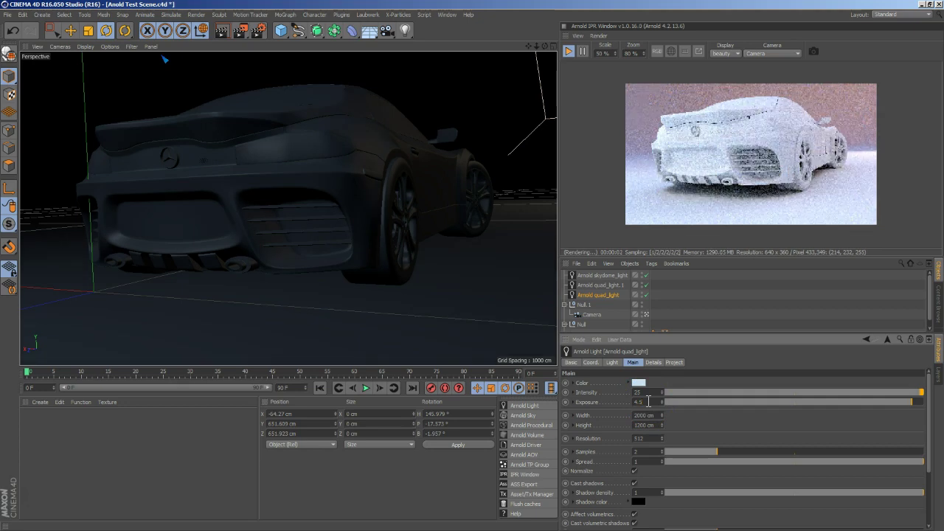
{"action": "left_click", "coordinate": [656, 383]}
{"action": "left_click", "coordinate": [685, 431]}
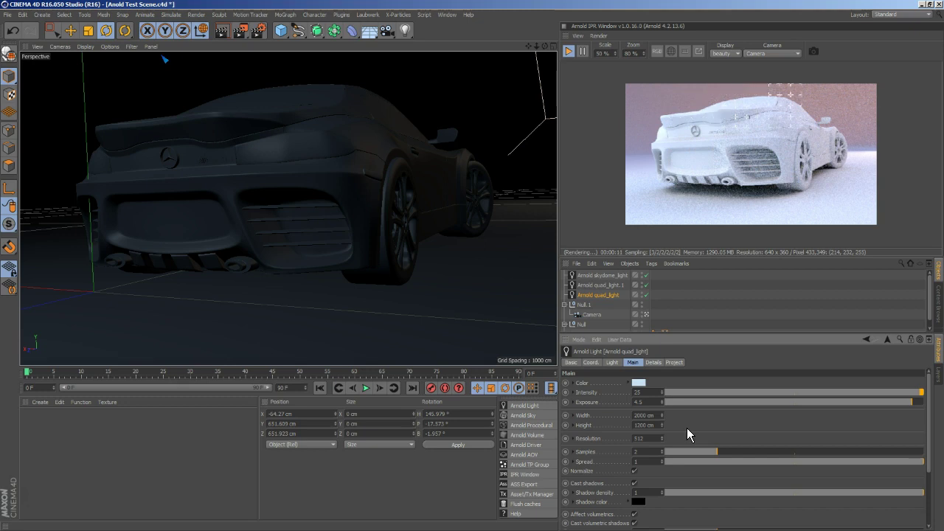
Try an intensity of 1 on the skydome light and settle on 2.
{"action": "left_click", "coordinate": [604, 275]}
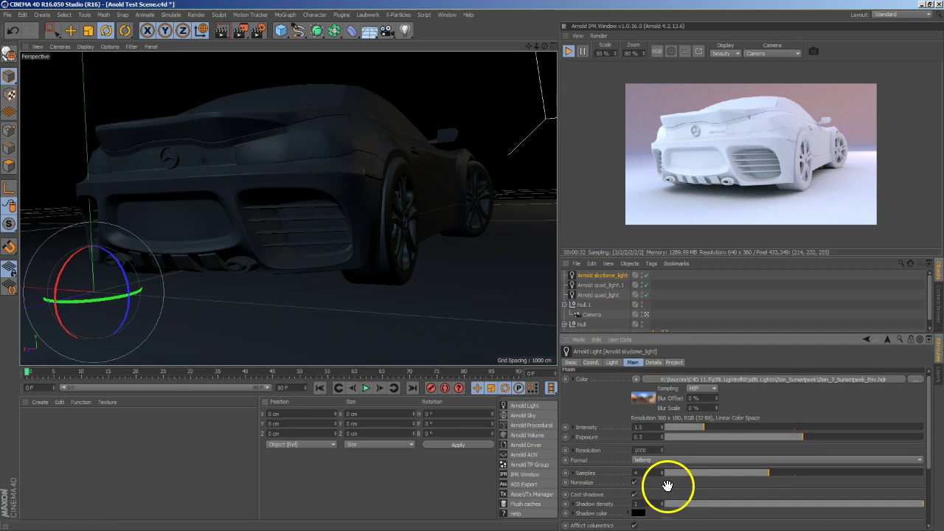
{"action": "scroll", "coordinate": [668, 490], "scroll_direction": "down", "scroll_amount": 1}
{"action": "scroll", "coordinate": [668, 471], "scroll_direction": "down", "scroll_amount": 1}
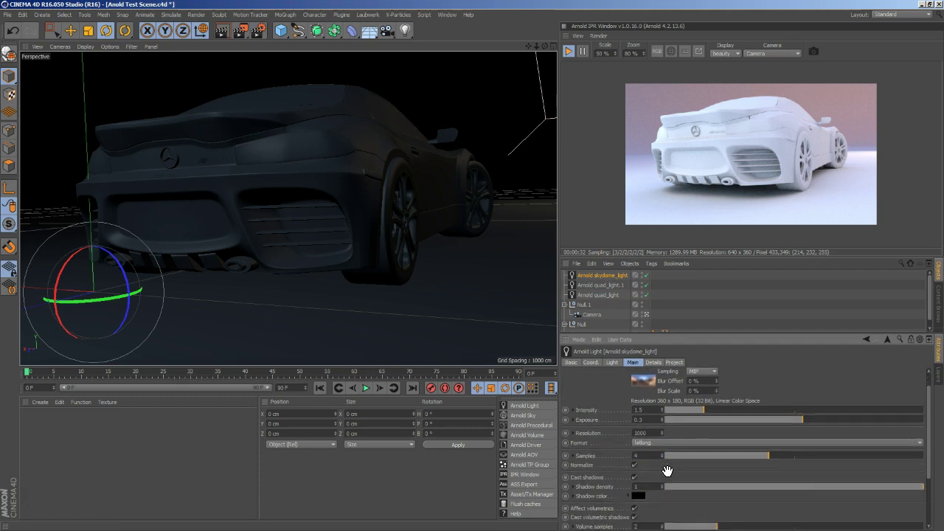
{"action": "double_click", "coordinate": [653, 411]}
{"action": "type", "text": "1"}
{"action": "key", "text": "Return"}
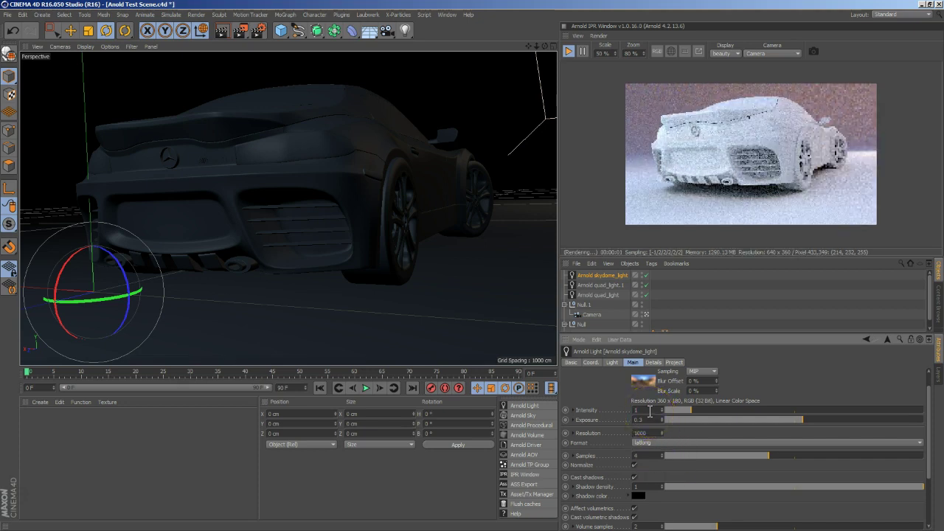
{"action": "double_click", "coordinate": [650, 411]}
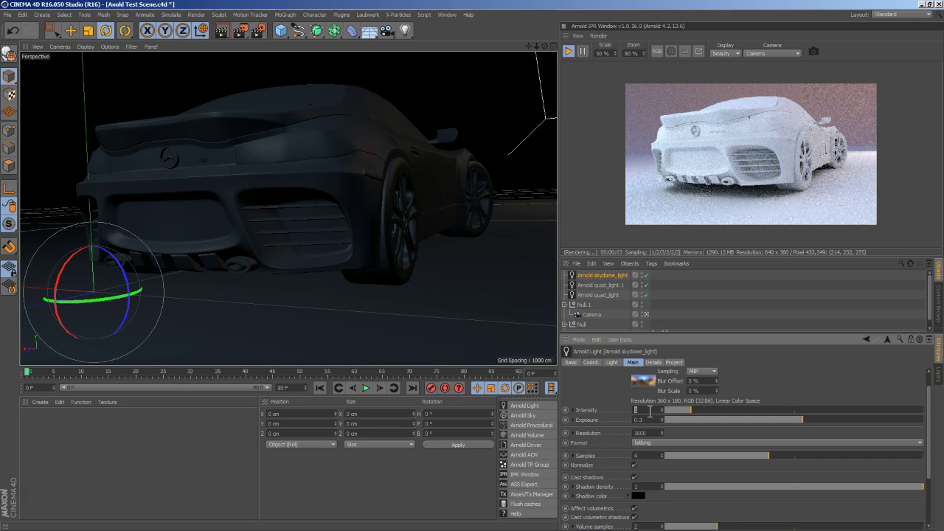
{"action": "type", "text": "2"}
{"action": "key", "text": "Return"}
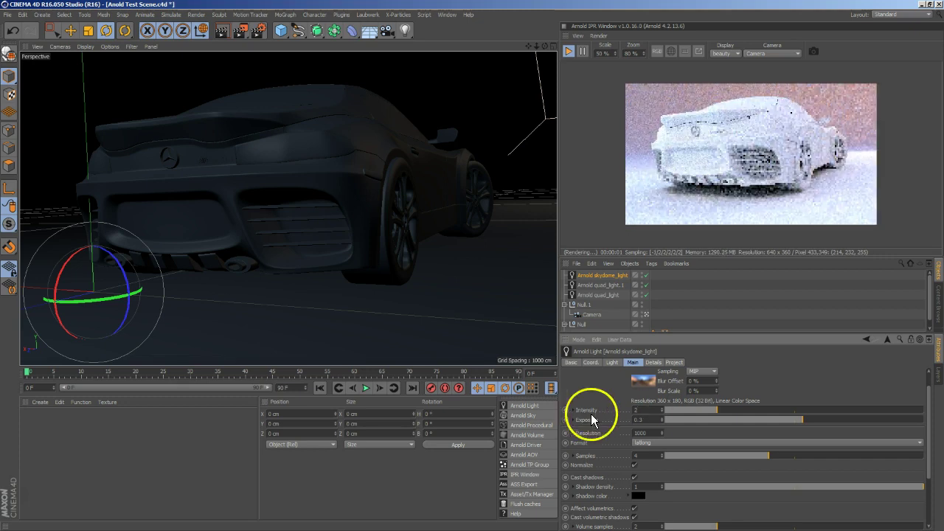
Set the skydome light's exposure to 0.1.
{"action": "double_click", "coordinate": [645, 419]}
{"action": "type", "text": "0.1"}
{"action": "key", "text": "Return"}
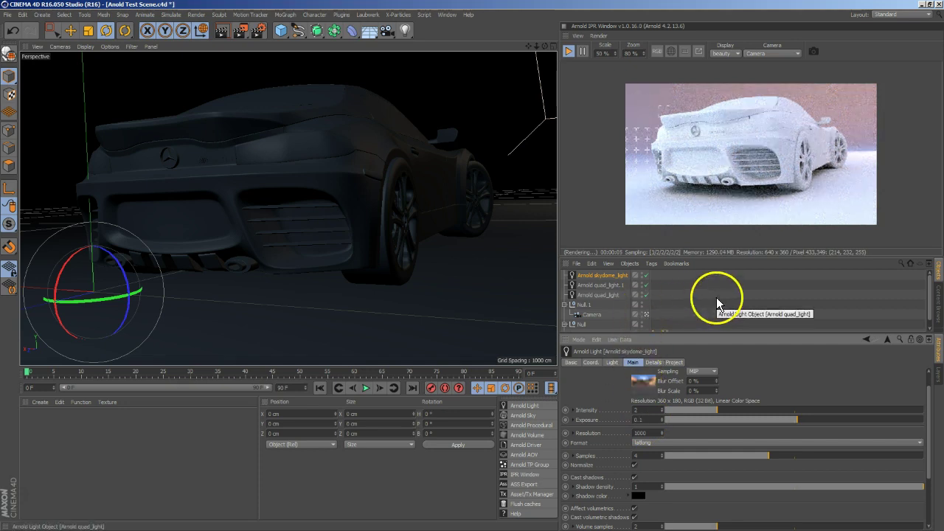
{"action": "left_click", "coordinate": [101, 451]}
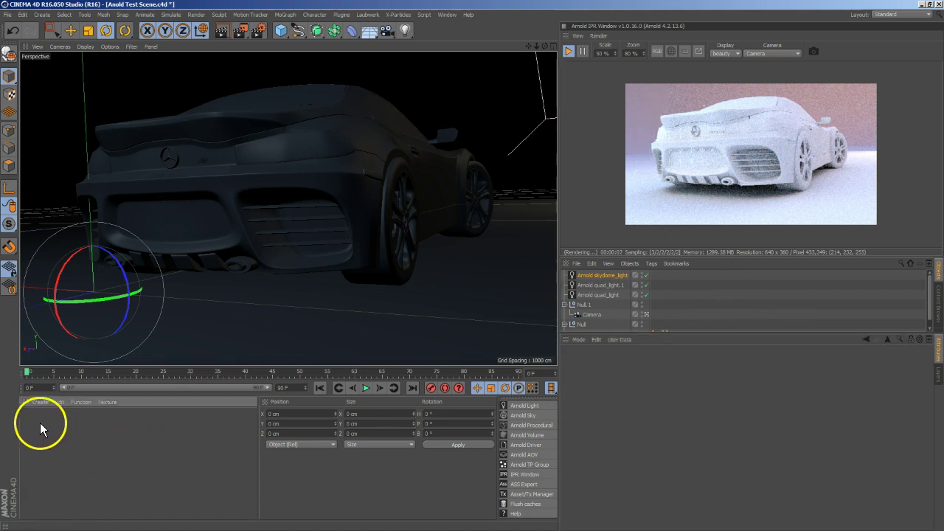
{"action": "left_click", "coordinate": [39, 402]}
{"action": "mouse_move", "coordinate": [81, 439]}
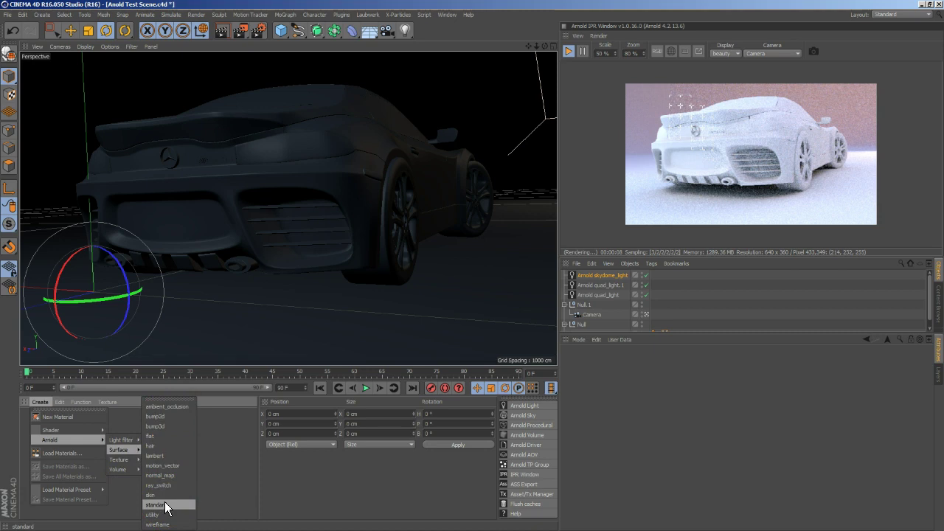
{"action": "left_click", "coordinate": [230, 459]}
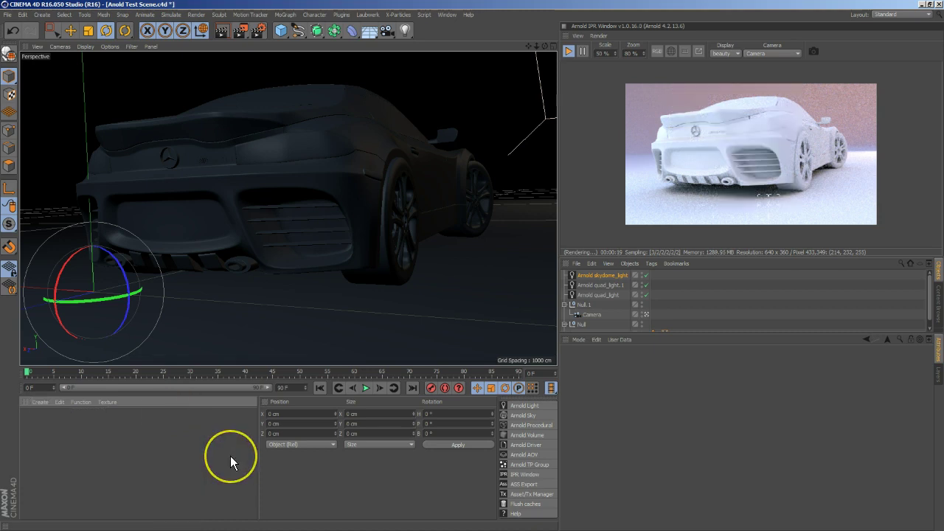
{"action": "key", "text": "alt+w"}
{"action": "left_click", "coordinate": [201, 453]}
{"action": "left_click", "coordinate": [177, 453]}
{"action": "key", "text": "alt+w"}
{"action": "key", "text": "Escape"}
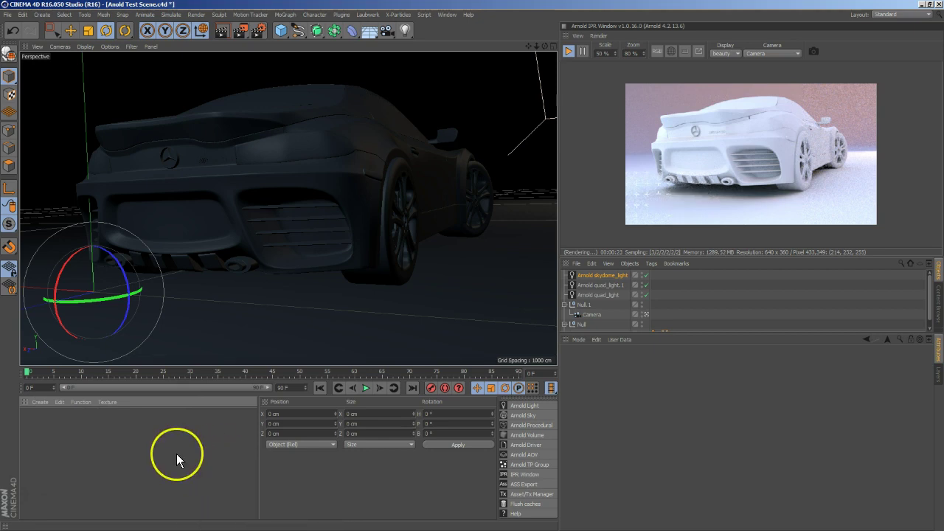
Create a new Arnold Shader Network material and open the shader network editor, moved and narrowed so the IPR render stays uncovered.
{"action": "key", "text": "alt+w"}
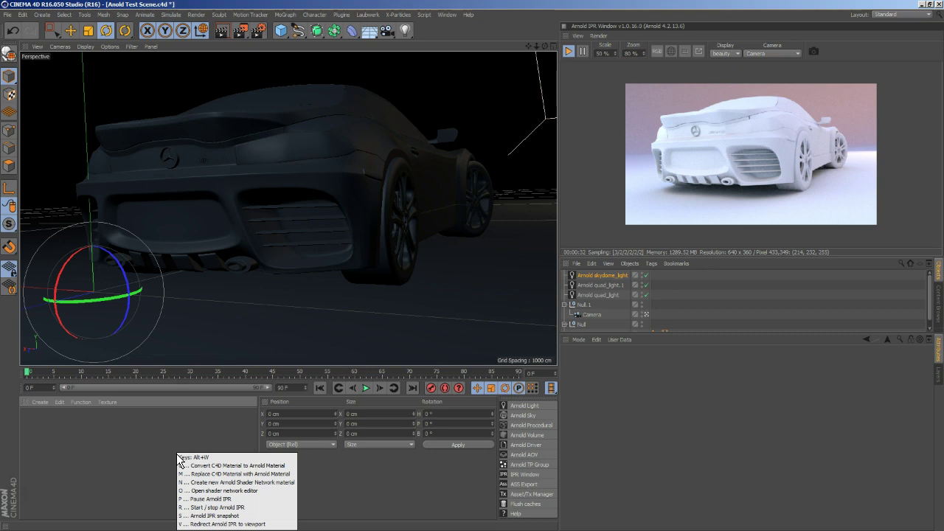
{"action": "key", "text": "alt+w"}
{"action": "key", "text": "o"}
{"action": "left_click_drag", "start_coordinate": [382, 239], "coordinate": [349, 115]}
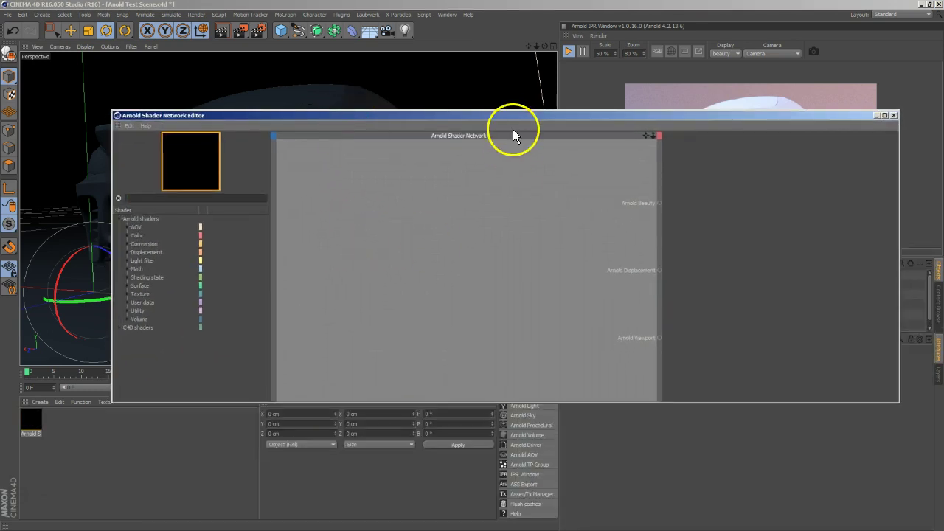
{"action": "left_click_drag", "start_coordinate": [513, 122], "coordinate": [404, 52]}
{"action": "left_click_drag", "start_coordinate": [786, 332], "coordinate": [619, 344]}
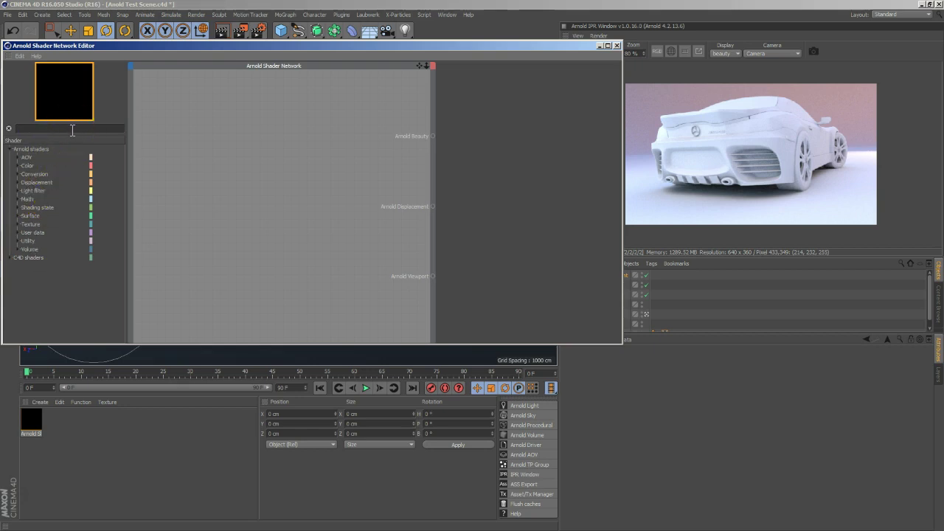
Find the standard surface shader, add it to the shader network and collapse its Diffuse settings.
{"action": "type", "text": "stand"}
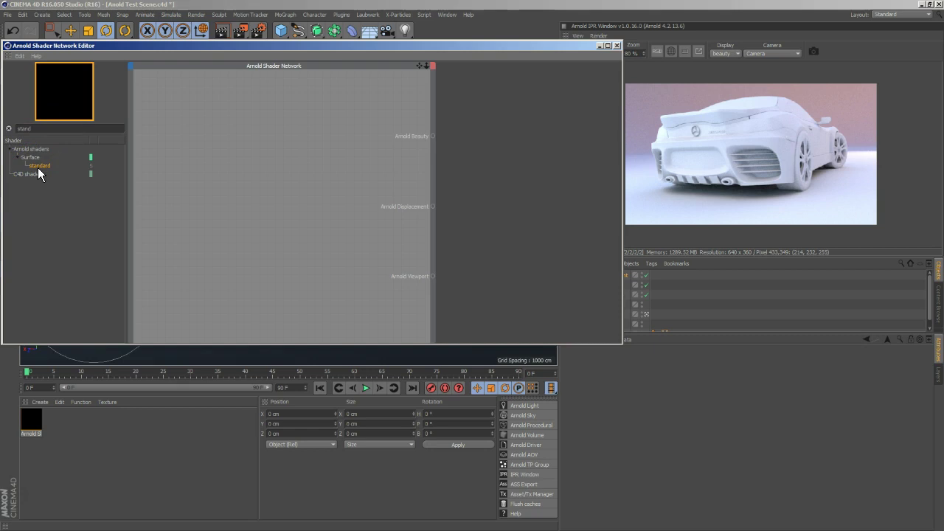
{"action": "left_click_drag", "start_coordinate": [37, 167], "coordinate": [331, 140]}
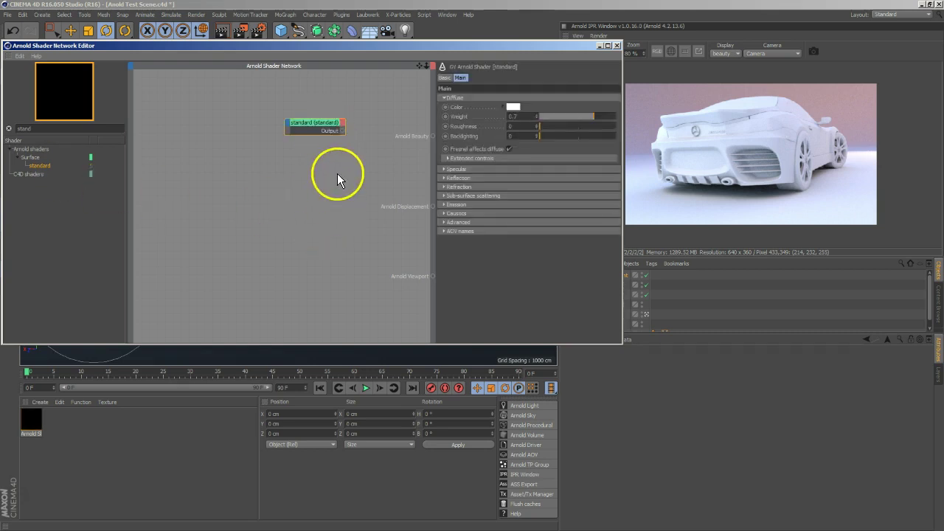
{"action": "left_click", "coordinate": [450, 97]}
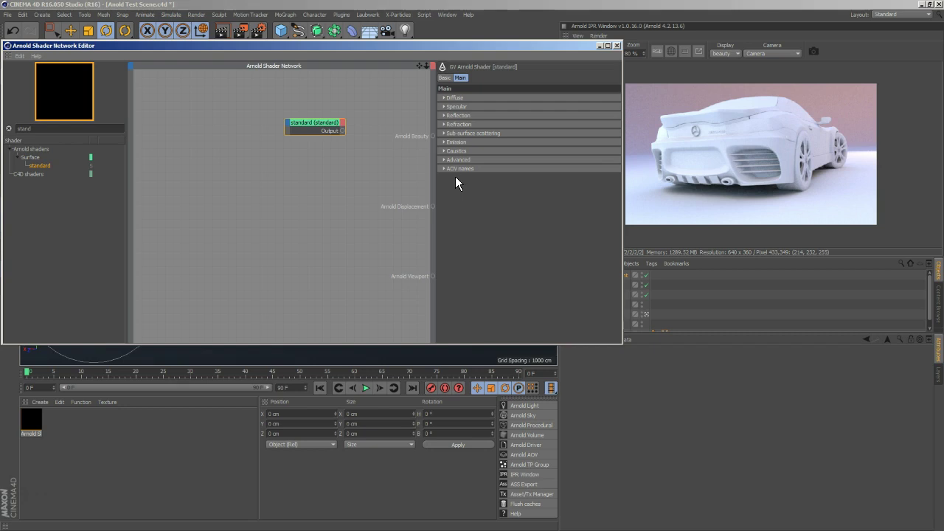
Enlarge the standard shader node in width and height and list its available input ports.
{"action": "left_click_drag", "start_coordinate": [333, 130], "coordinate": [241, 117]}
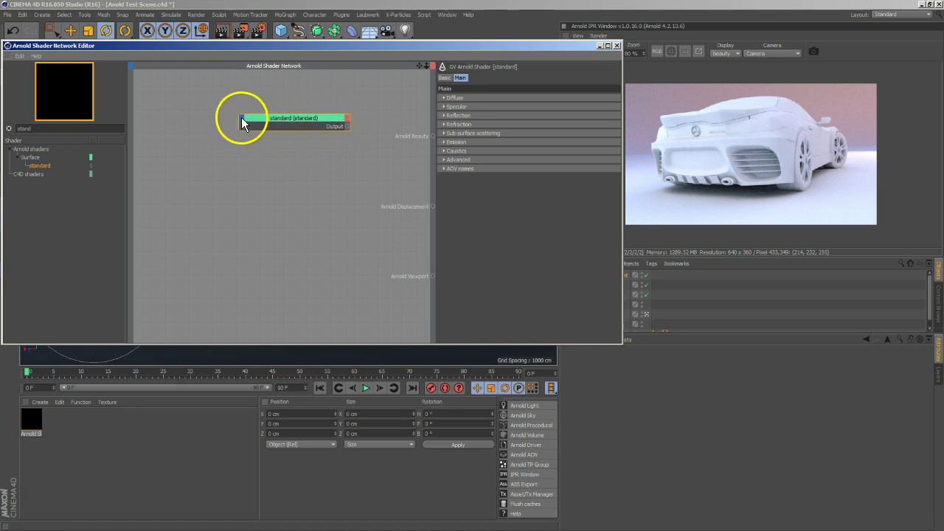
{"action": "left_click_drag", "start_coordinate": [310, 129], "coordinate": [314, 166]}
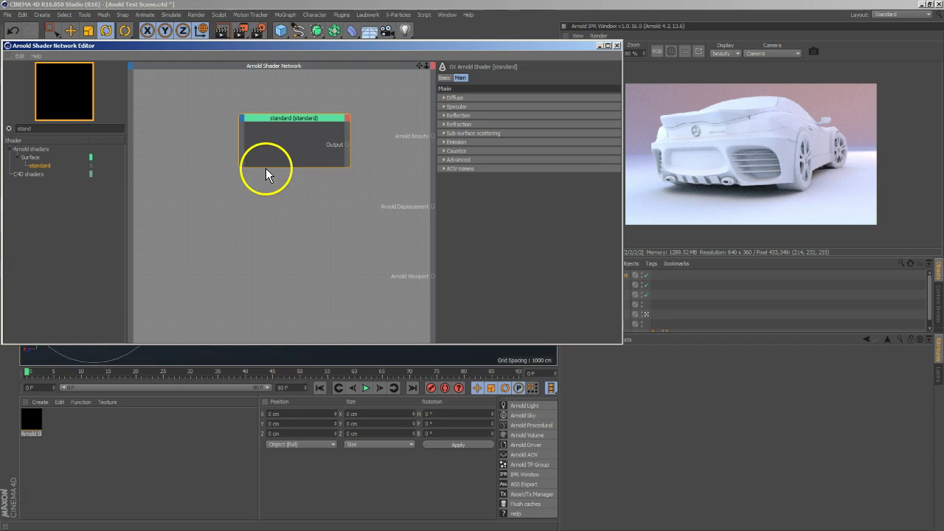
{"action": "left_click", "coordinate": [243, 119]}
{"action": "mouse_move", "coordinate": [290, 135]}
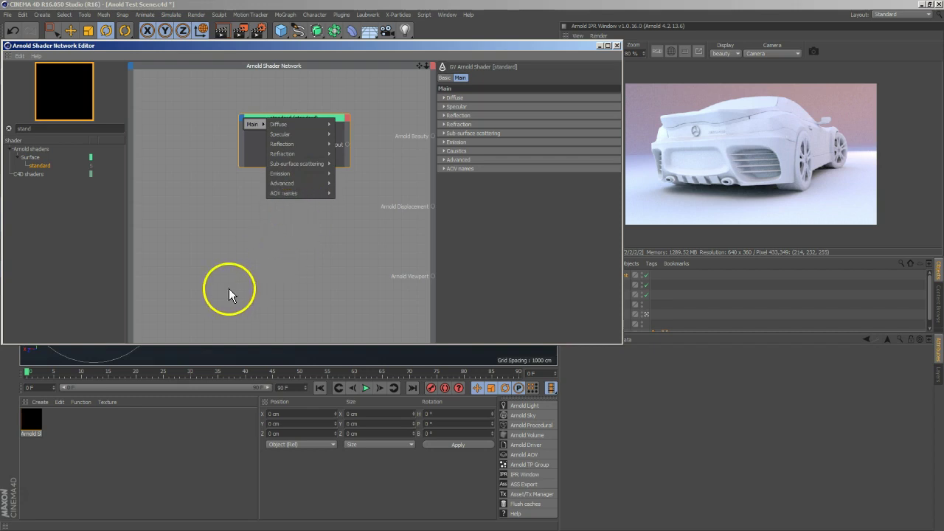
Create a new standard Cinema 4D material alongside the Arnold Shader Network material.
{"action": "double_click", "coordinate": [59, 432]}
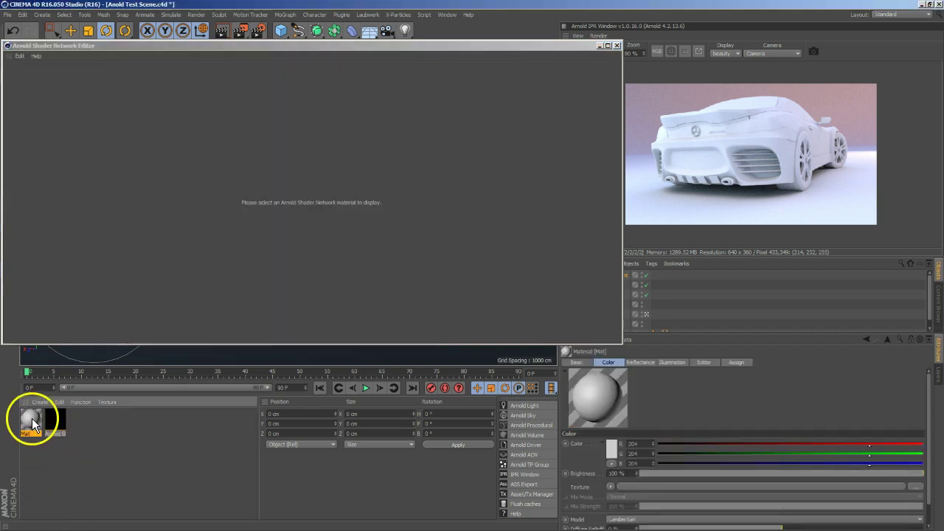
Open the standard Cinema 4D material for editing and examine the shaders offered for its Color texture.
{"action": "double_click", "coordinate": [30, 420]}
{"action": "left_click_drag", "start_coordinate": [331, 93], "coordinate": [472, 63]}
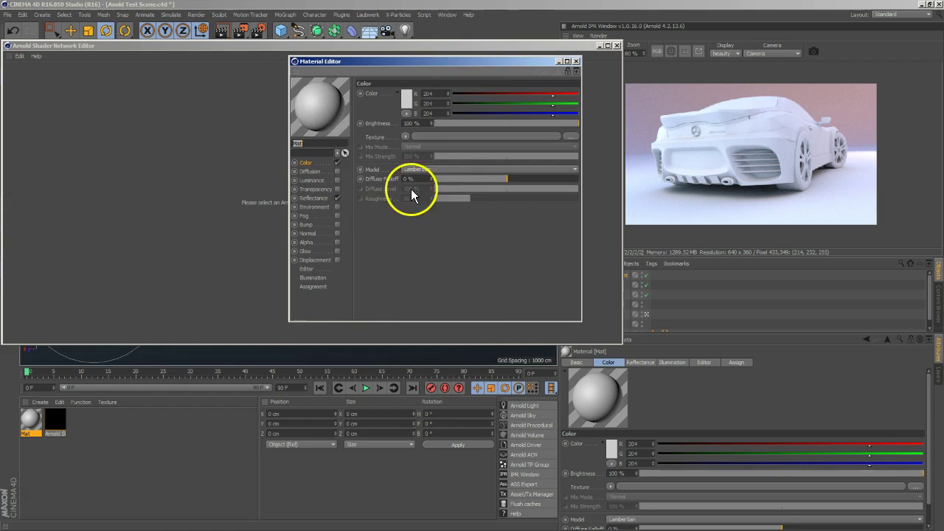
{"action": "left_click", "coordinate": [406, 137]}
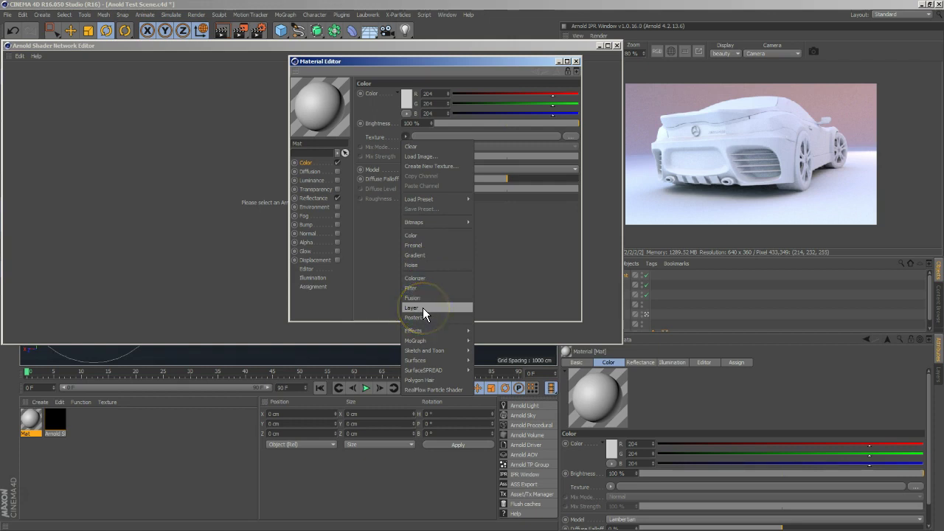
{"action": "left_click", "coordinate": [509, 302]}
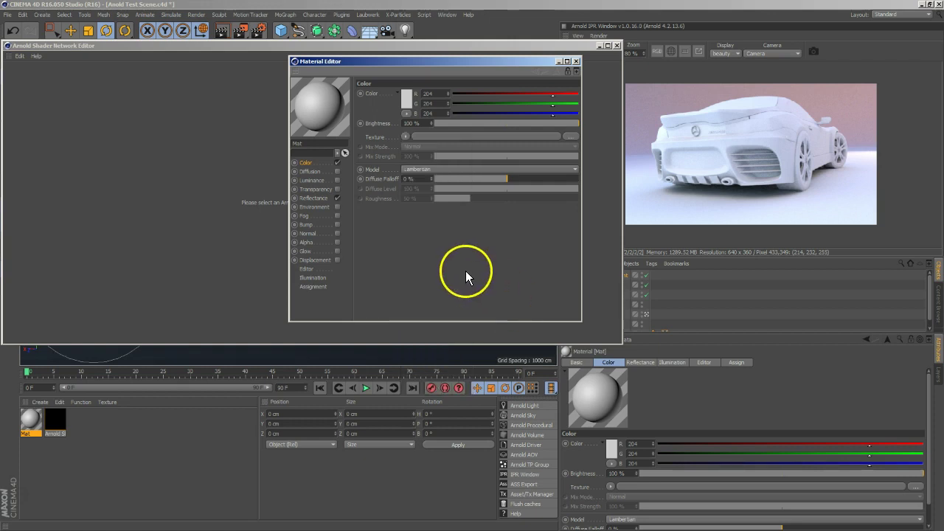
{"action": "left_click", "coordinate": [405, 136]}
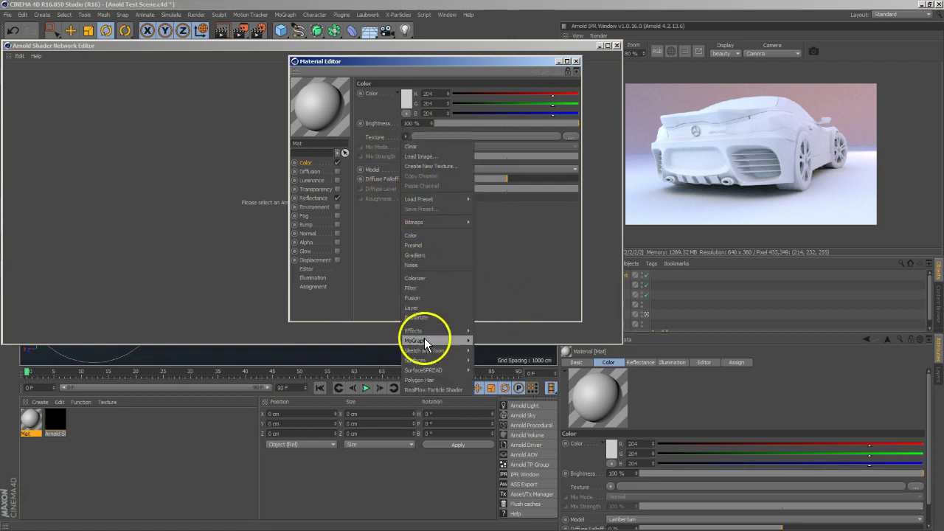
{"action": "left_click", "coordinate": [506, 253]}
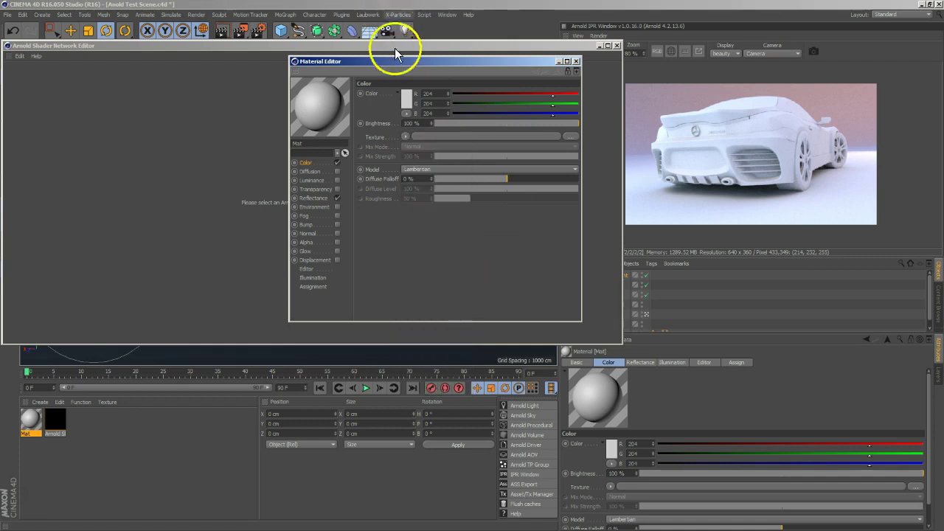
{"action": "left_click", "coordinate": [576, 61]}
Return to the Arnold Shader Network material and examine the standard shader's Diffuse settings, shifting its node within the network.
{"action": "left_click", "coordinate": [64, 418]}
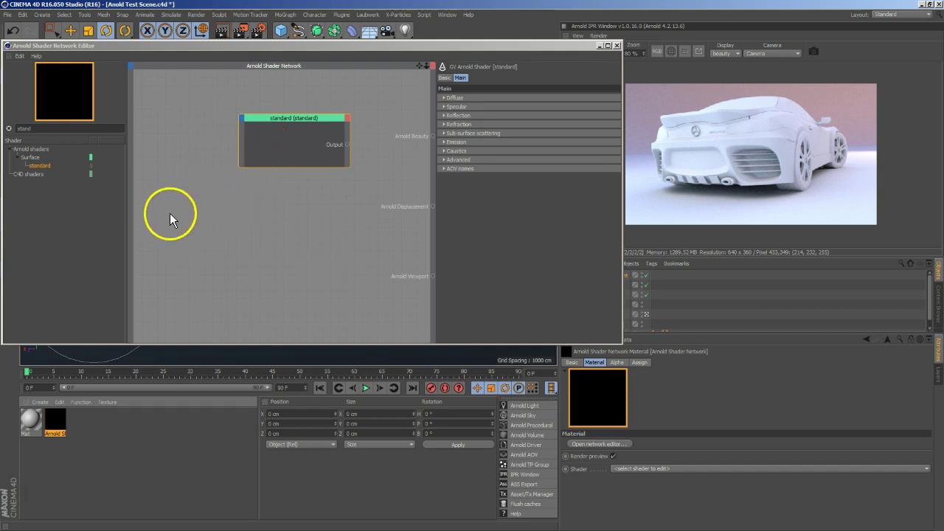
{"action": "left_click_drag", "start_coordinate": [283, 120], "coordinate": [326, 116]}
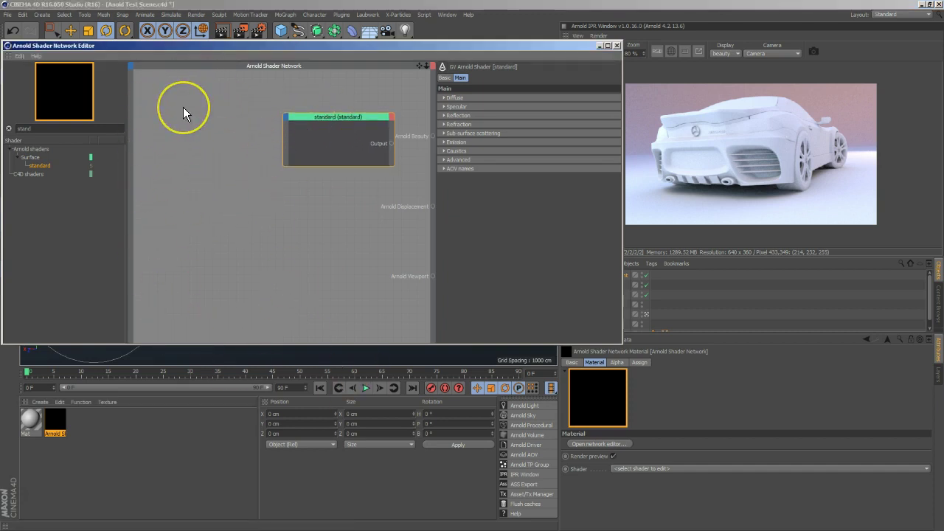
{"action": "left_click", "coordinate": [450, 98]}
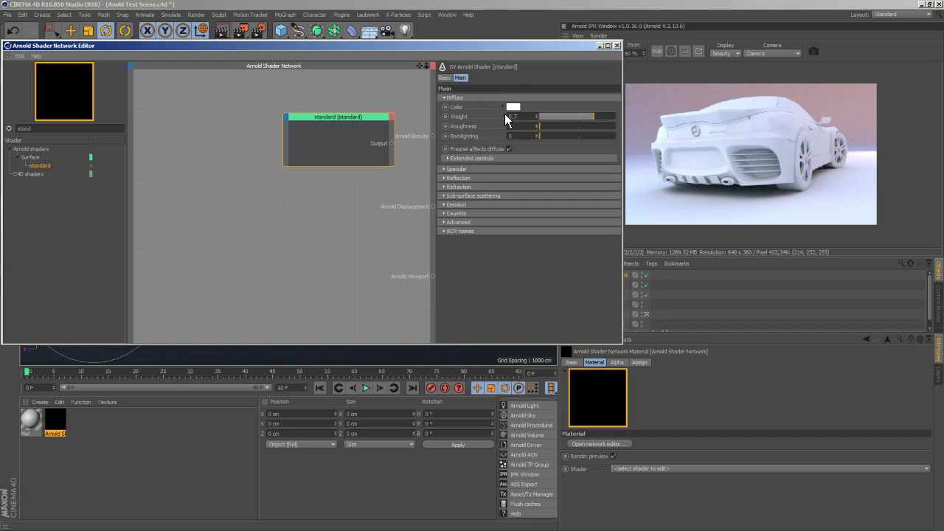
{"action": "left_click", "coordinate": [447, 98]}
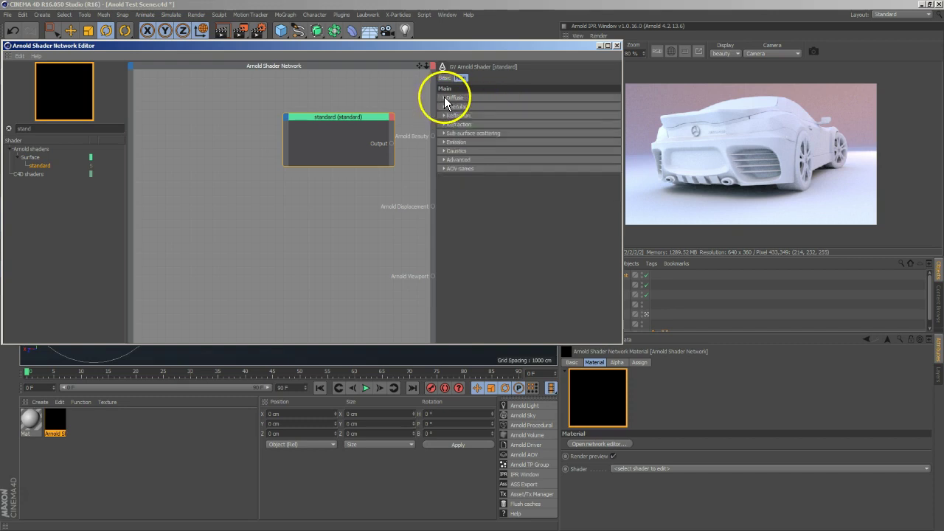
{"action": "left_click_drag", "start_coordinate": [324, 123], "coordinate": [276, 119]}
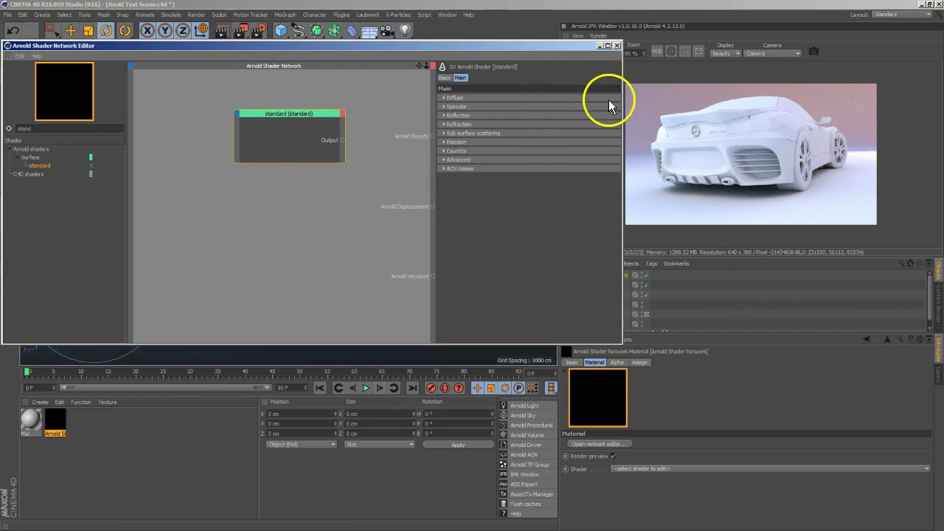
Lower the shader network editor to uncover the IPR controls and stop the IPR render.
{"action": "left_click_drag", "start_coordinate": [528, 48], "coordinate": [528, 82]}
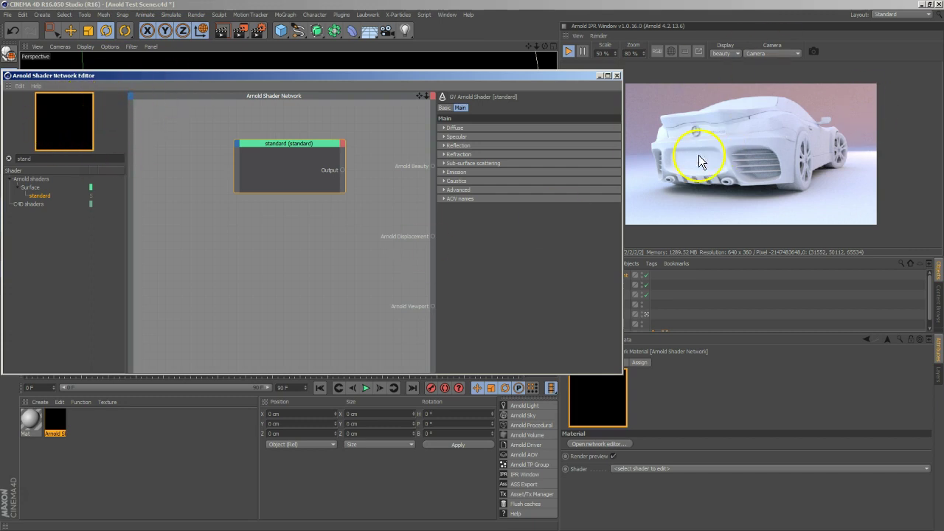
{"action": "left_click", "coordinate": [584, 52]}
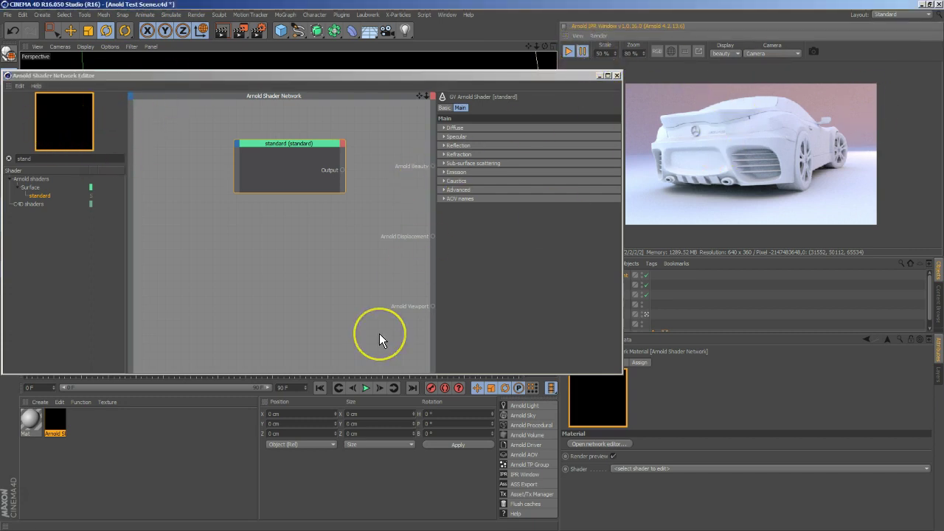
{"action": "left_click", "coordinate": [567, 51]}
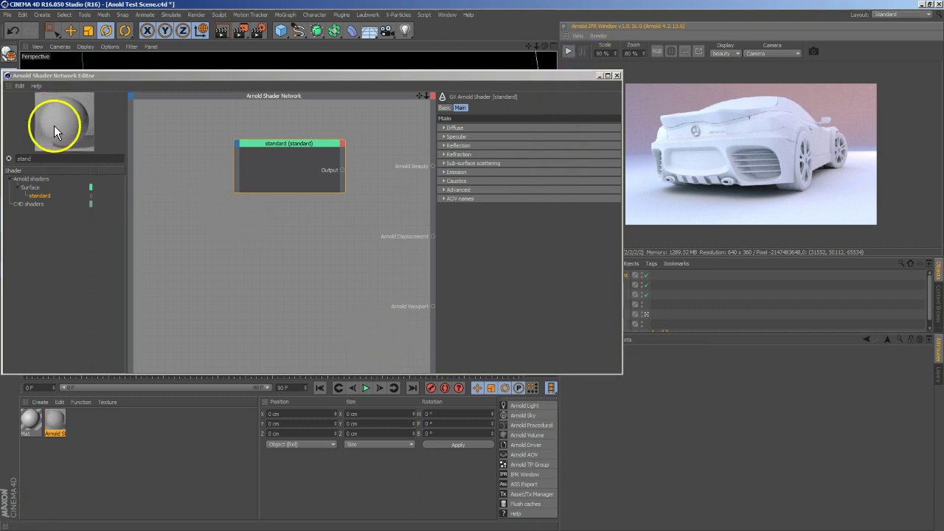
{"action": "left_click", "coordinate": [567, 52]}
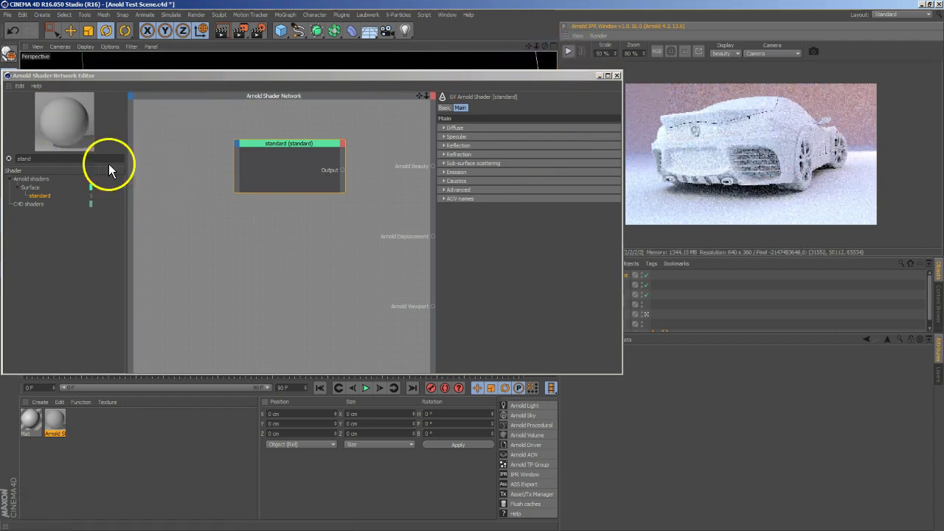
Set the size of the Arnold material preview to Huge.
{"action": "left_click_drag", "start_coordinate": [313, 141], "coordinate": [309, 136]}
{"action": "right_click", "coordinate": [78, 110]}
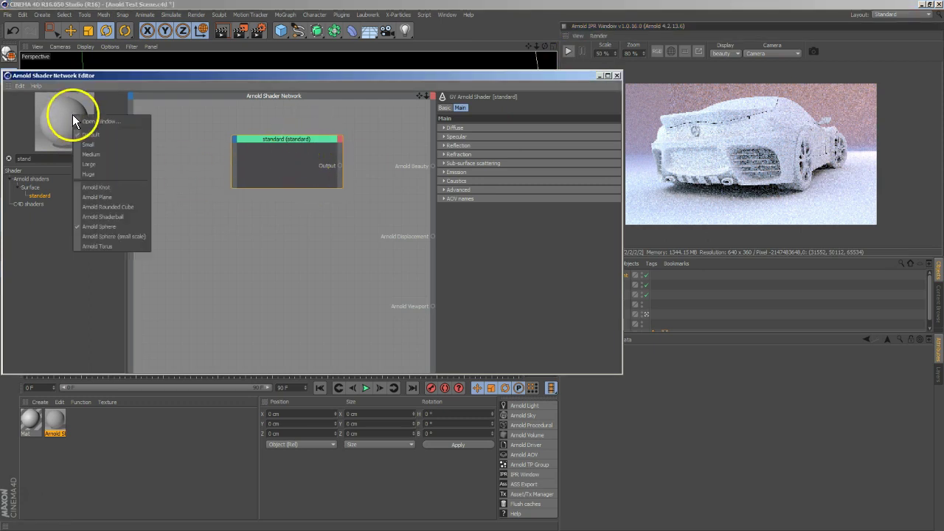
{"action": "left_click", "coordinate": [100, 173]}
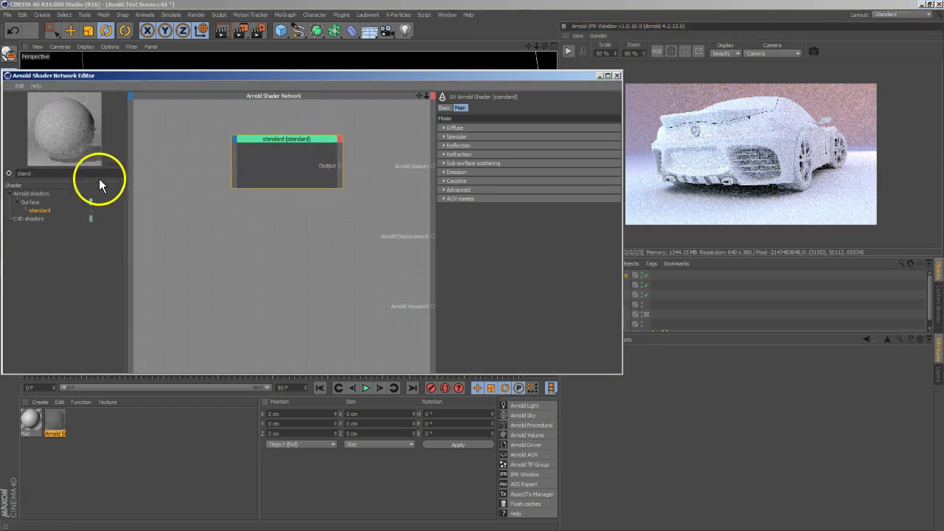
Try the Arnold Knot, Arnold Plane and Arnold Rounded Cube shapes for the material preview.
{"action": "right_click", "coordinate": [59, 129]}
{"action": "left_click", "coordinate": [95, 202]}
{"action": "right_click", "coordinate": [64, 129]}
{"action": "left_click", "coordinate": [96, 211]}
{"action": "right_click", "coordinate": [68, 129]}
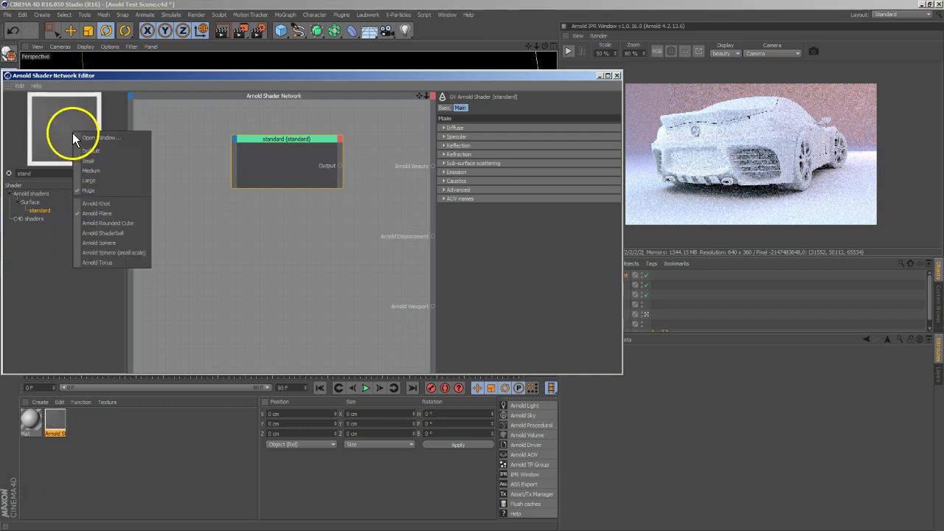
{"action": "left_click", "coordinate": [118, 222]}
Set the material preview shape to Arnold Shaderball and rotate the previewed object to another angle.
{"action": "right_click", "coordinate": [64, 120]}
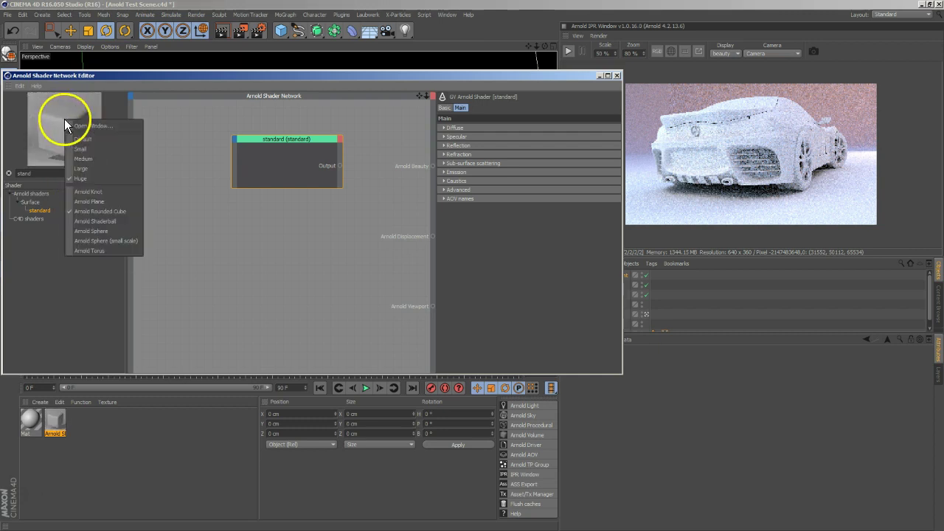
{"action": "left_click", "coordinate": [110, 220]}
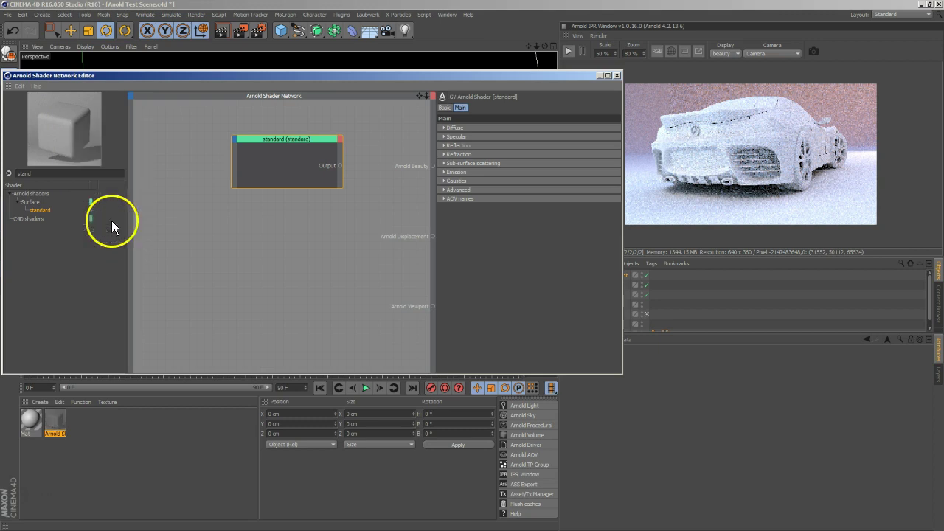
{"action": "right_click", "coordinate": [50, 142]}
{"action": "left_click", "coordinate": [50, 142]}
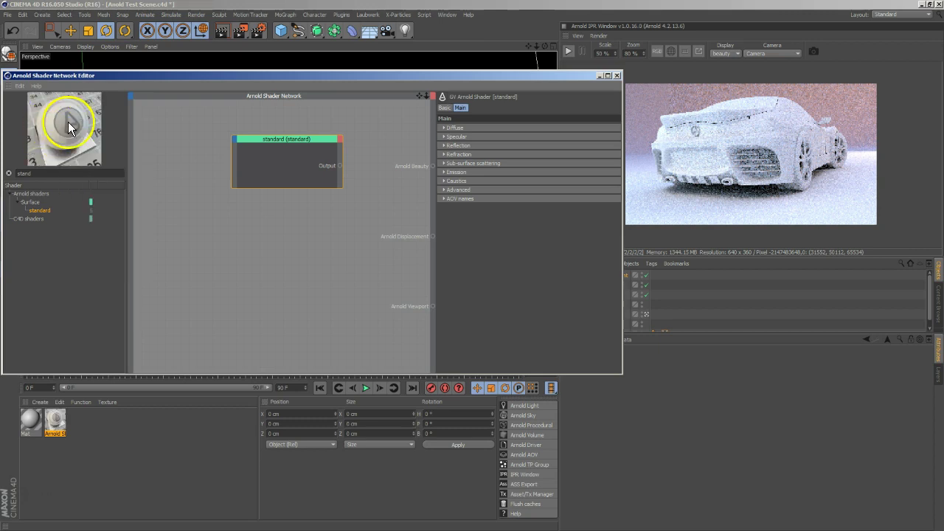
{"action": "right_click", "coordinate": [61, 126]}
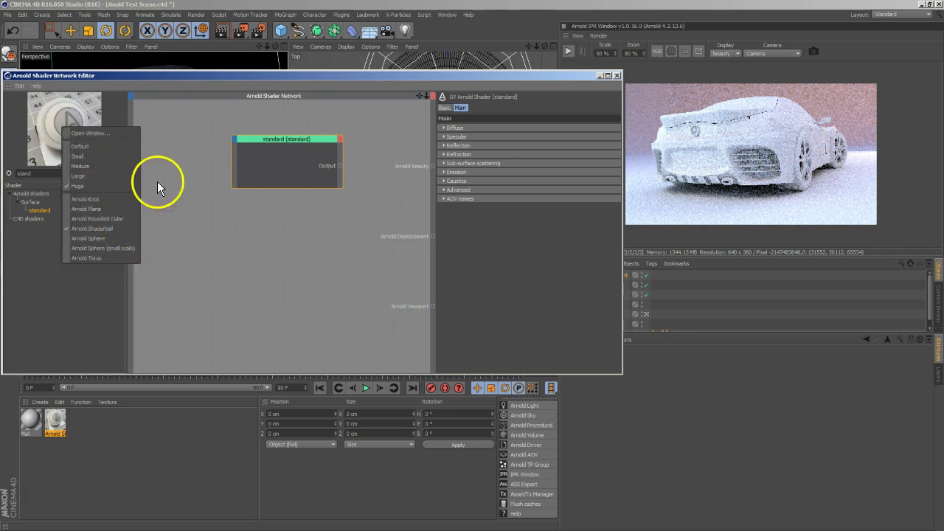
{"action": "left_click", "coordinate": [68, 103]}
{"action": "left_click_drag", "start_coordinate": [74, 140], "coordinate": [55, 127]}
{"action": "right_click", "coordinate": [73, 135]}
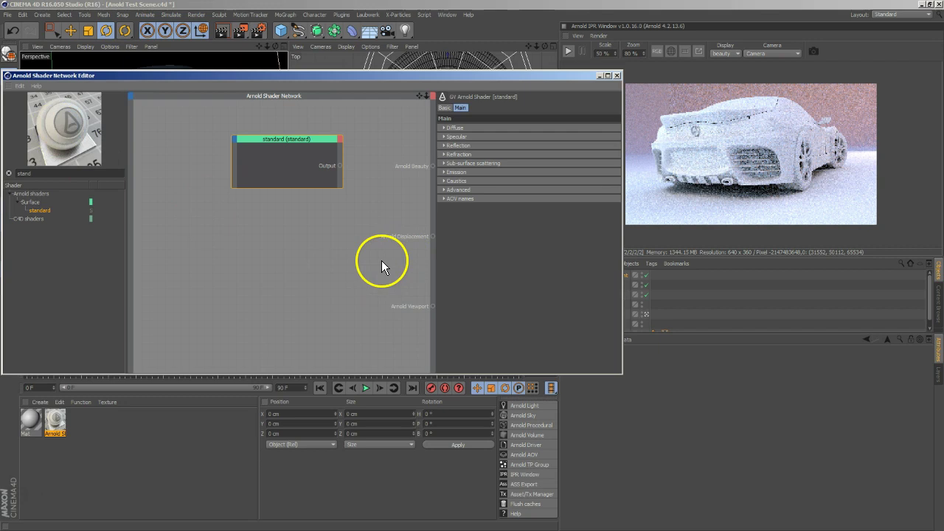
Uncover the object list and apply the standard material Mat to the Null object above studio.
{"action": "left_click_drag", "start_coordinate": [301, 140], "coordinate": [306, 136]}
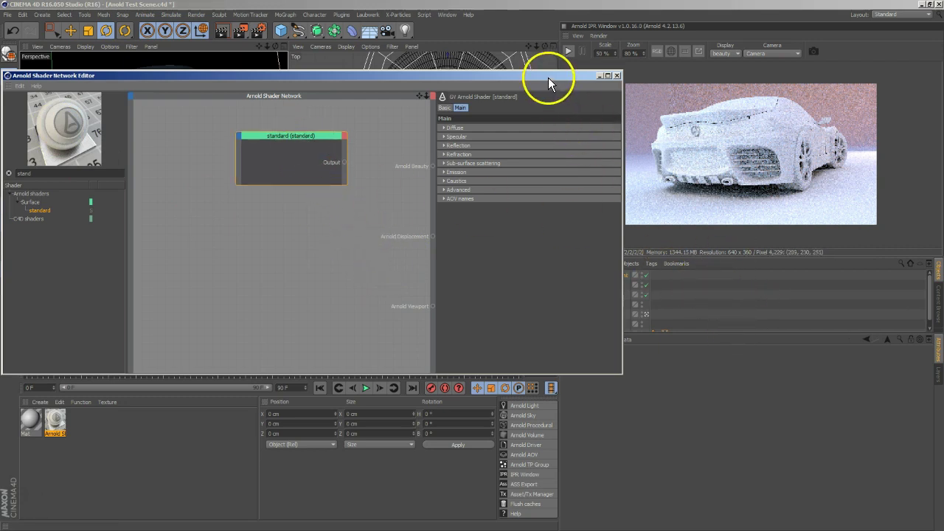
{"action": "left_click_drag", "start_coordinate": [548, 78], "coordinate": [495, 63]}
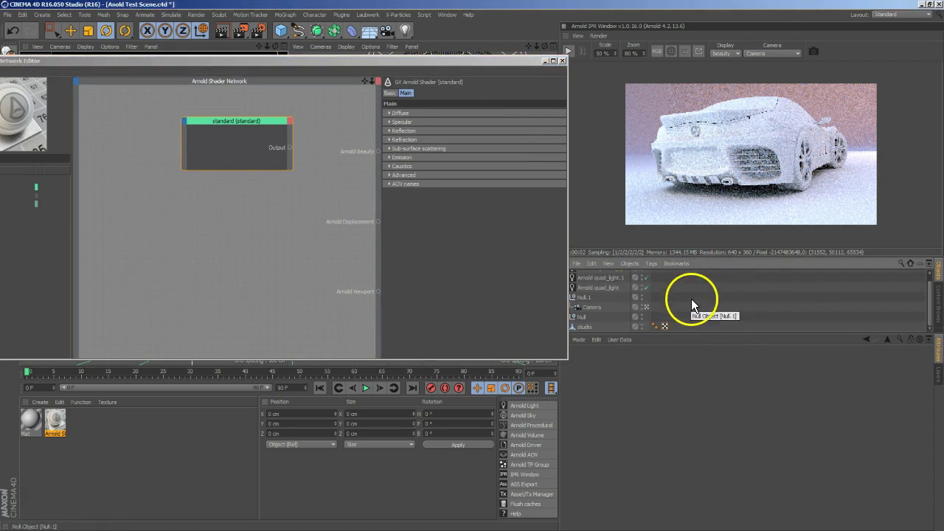
{"action": "left_click", "coordinate": [583, 299]}
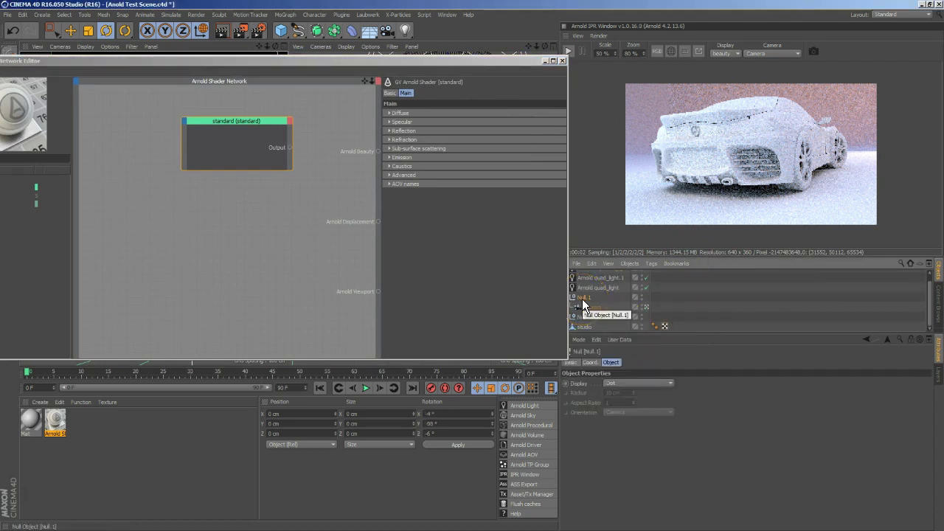
{"action": "left_click_drag", "start_coordinate": [473, 62], "coordinate": [478, 43]}
{"action": "left_click_drag", "start_coordinate": [27, 423], "coordinate": [583, 319]}
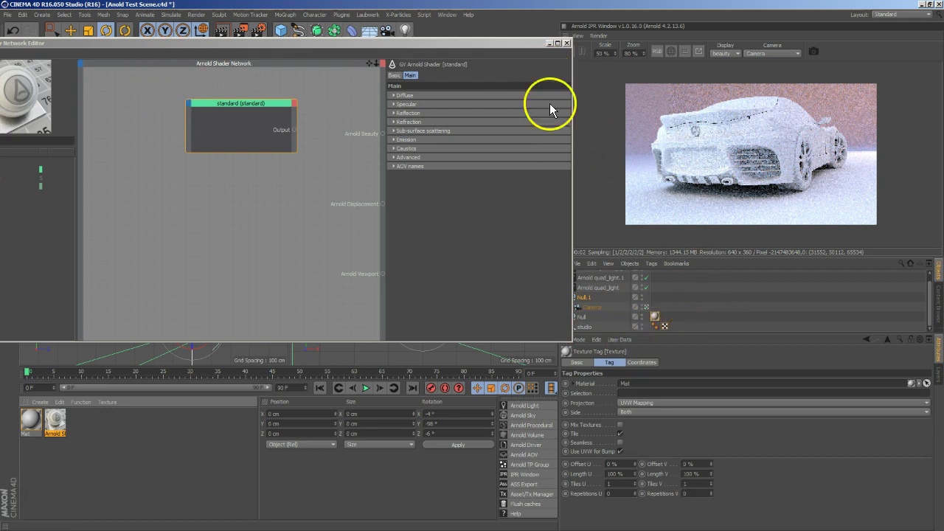
Narrow the shader network editor, place it clear of the IPR render and object list, and restart the IPR render.
{"action": "left_click_drag", "start_coordinate": [572, 137], "coordinate": [473, 126]}
{"action": "left_click_drag", "start_coordinate": [362, 41], "coordinate": [425, 45]}
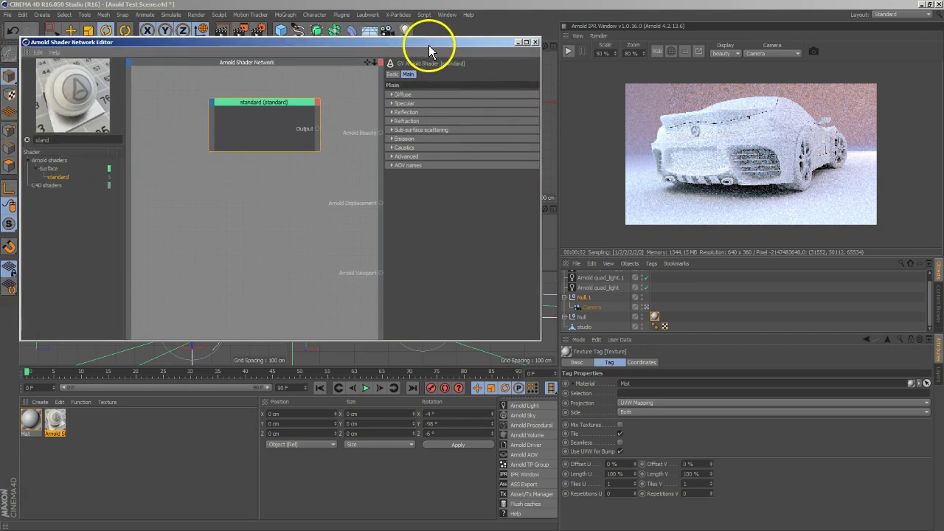
{"action": "left_click", "coordinate": [568, 51]}
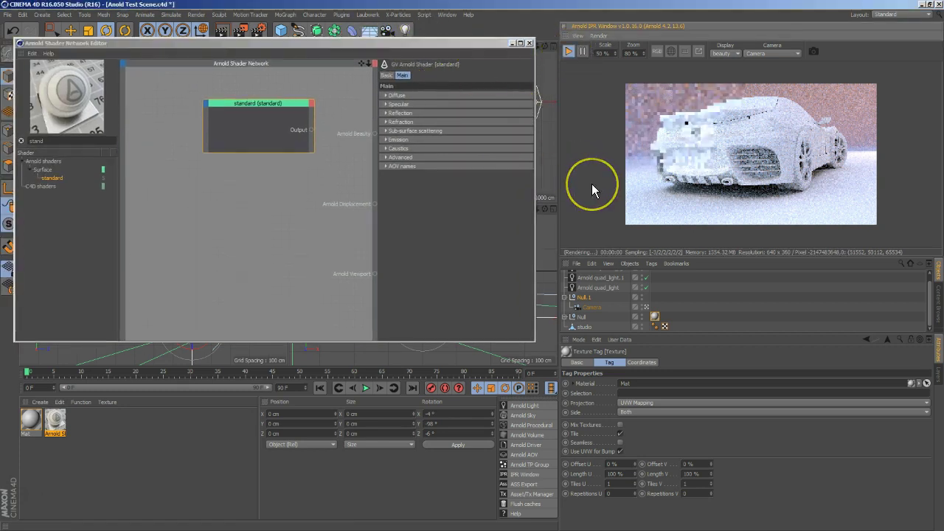
{"action": "left_click", "coordinate": [676, 307]}
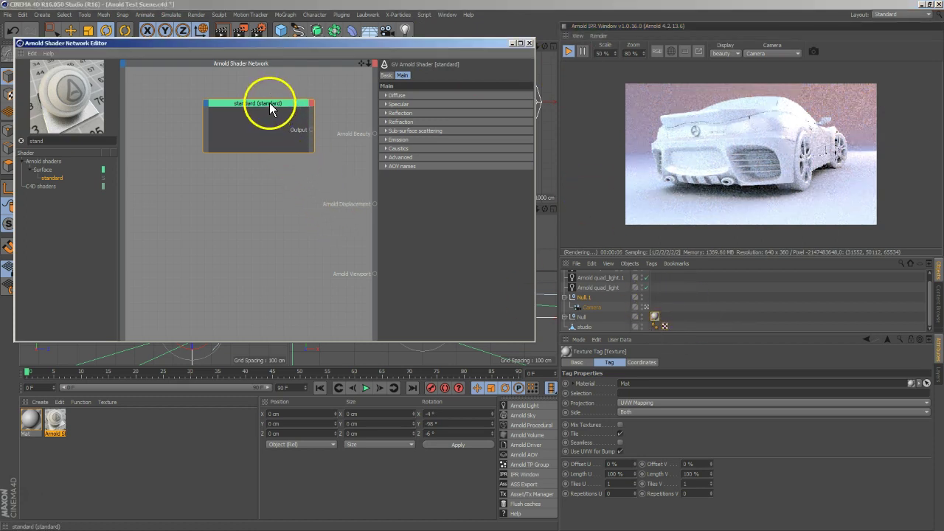
{"action": "left_click_drag", "start_coordinate": [269, 102], "coordinate": [262, 111]}
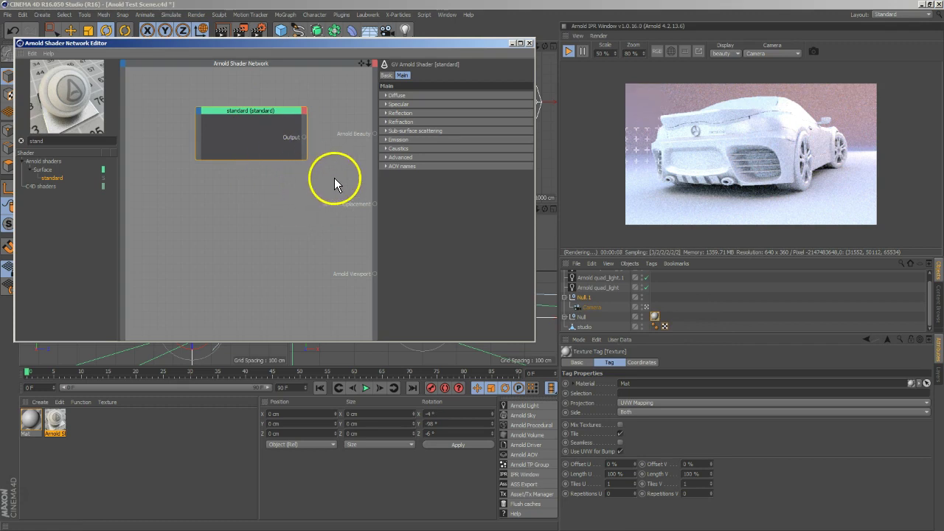
Set the standard shader's Diffuse color to dark grey, RGB 46, 46, 46, and stop the IPR render.
{"action": "left_click", "coordinate": [387, 95]}
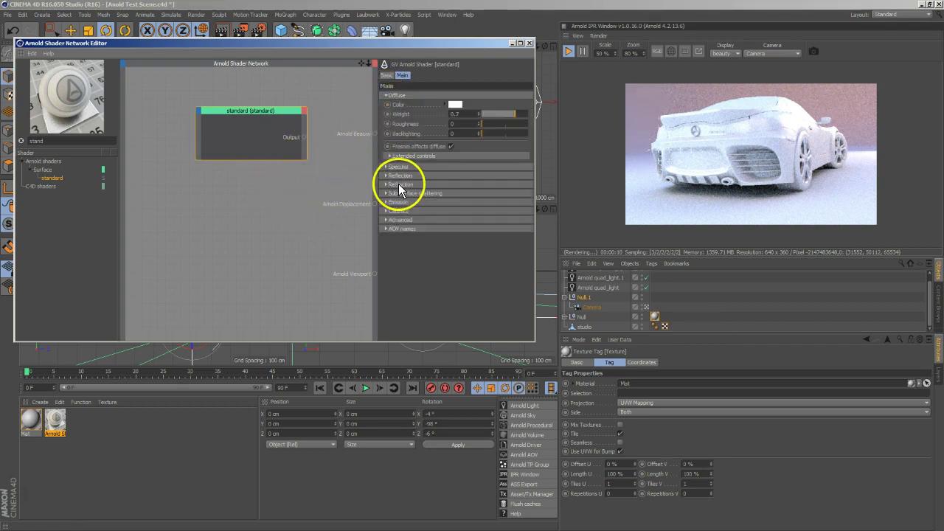
{"action": "left_click", "coordinate": [454, 104]}
{"action": "left_click", "coordinate": [404, 108]}
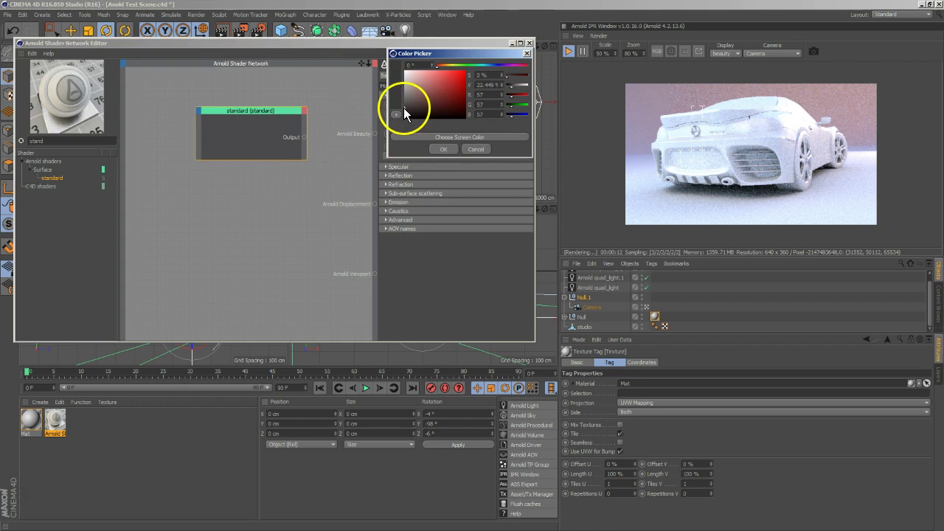
{"action": "mouse_move", "coordinate": [437, 68]}
{"action": "left_mouse_down"}
{"action": "mouse_move", "coordinate": [521, 71]}
{"action": "mouse_move", "coordinate": [441, 73]}
{"action": "left_mouse_up"}
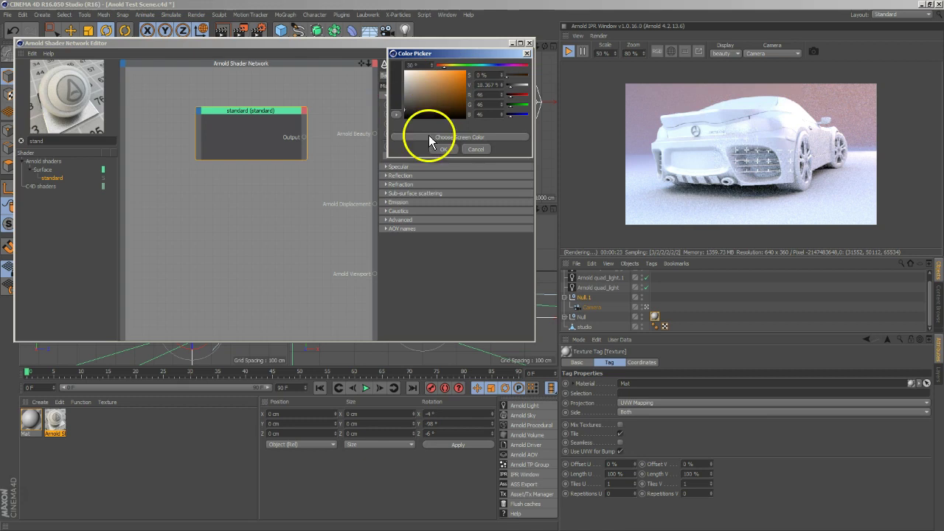
{"action": "left_click", "coordinate": [443, 149]}
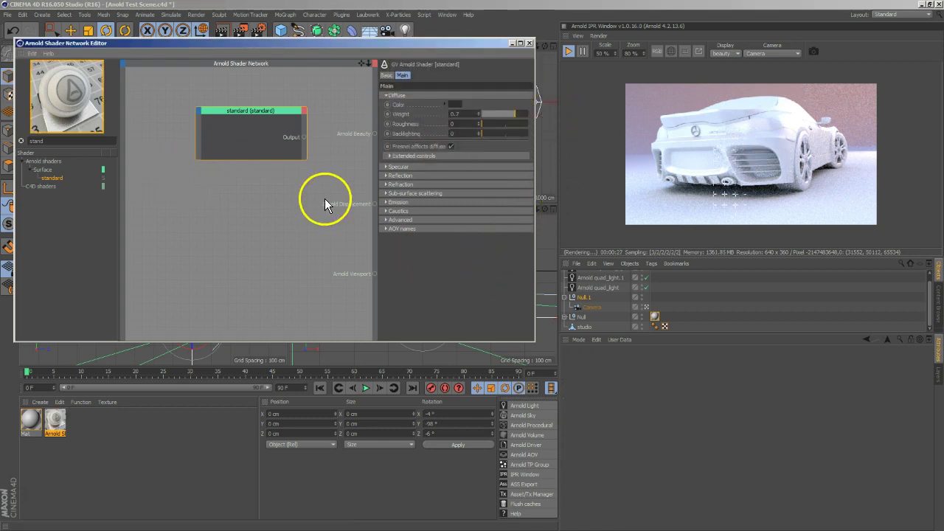
{"action": "left_click", "coordinate": [568, 51]}
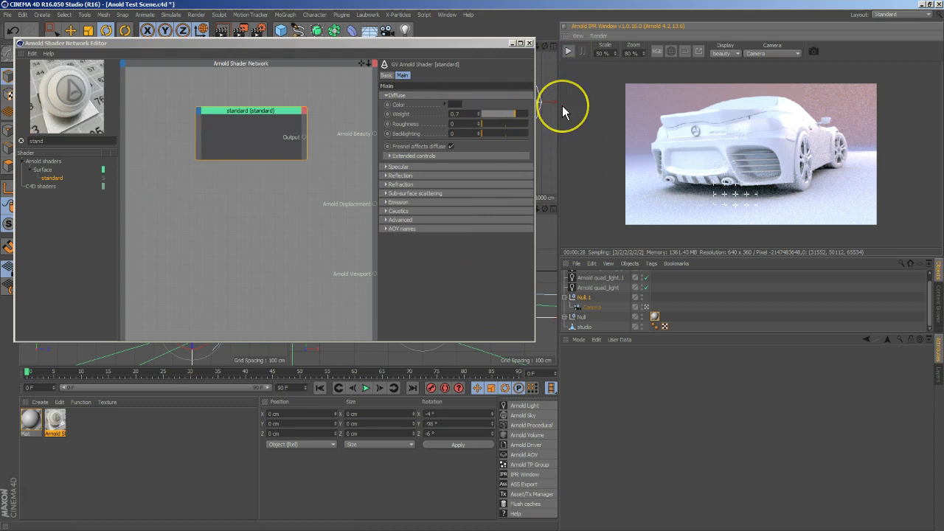
Replace Mat on the Null object above studio with the Arnold Shader Network material and start the IPR render.
{"action": "left_click", "coordinate": [32, 419]}
{"action": "left_click_drag", "start_coordinate": [54, 421], "coordinate": [650, 328]}
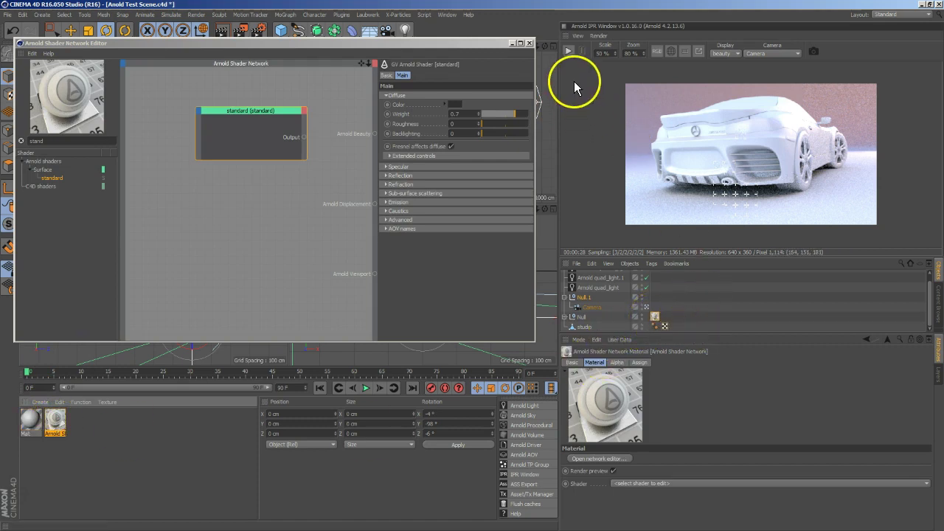
{"action": "left_click", "coordinate": [568, 51]}
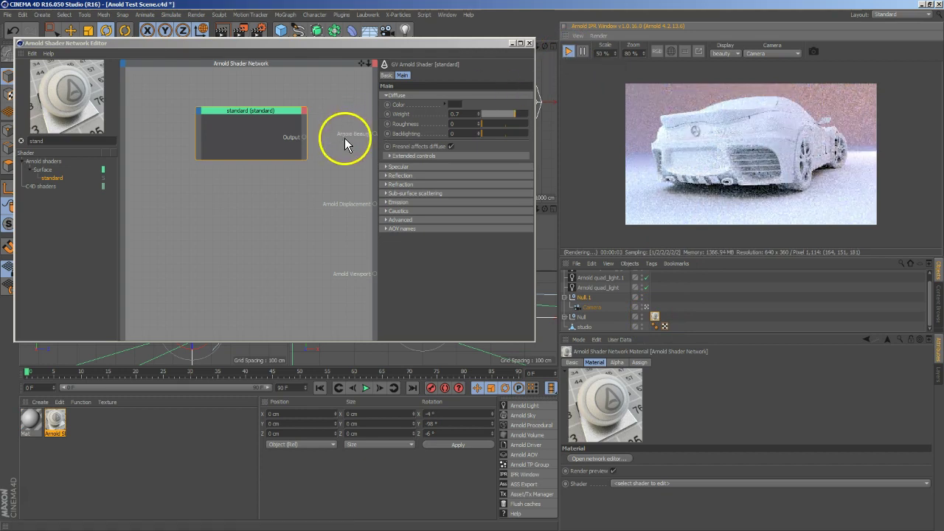
Shift the standard node away from the output ports and connect its Output to Arnold Beauty.
{"action": "left_click_drag", "start_coordinate": [263, 110], "coordinate": [239, 109]}
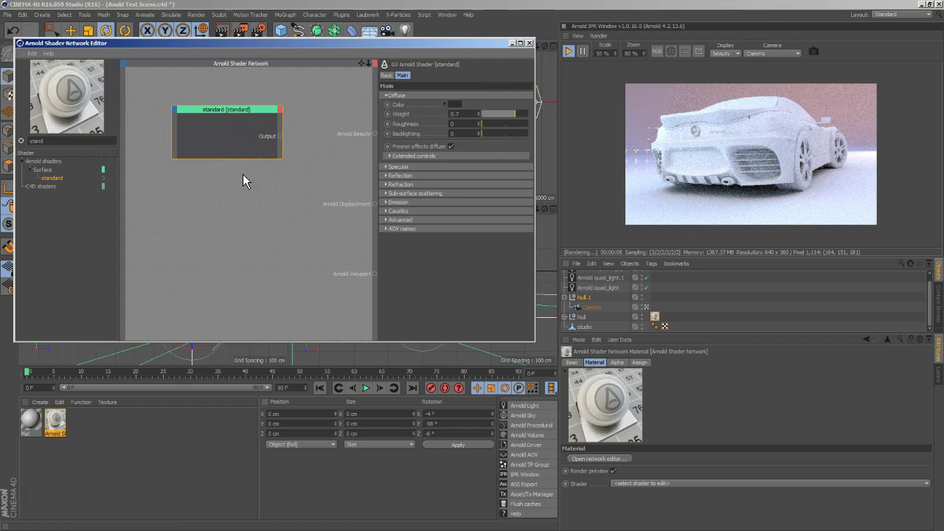
{"action": "left_click", "coordinate": [251, 215]}
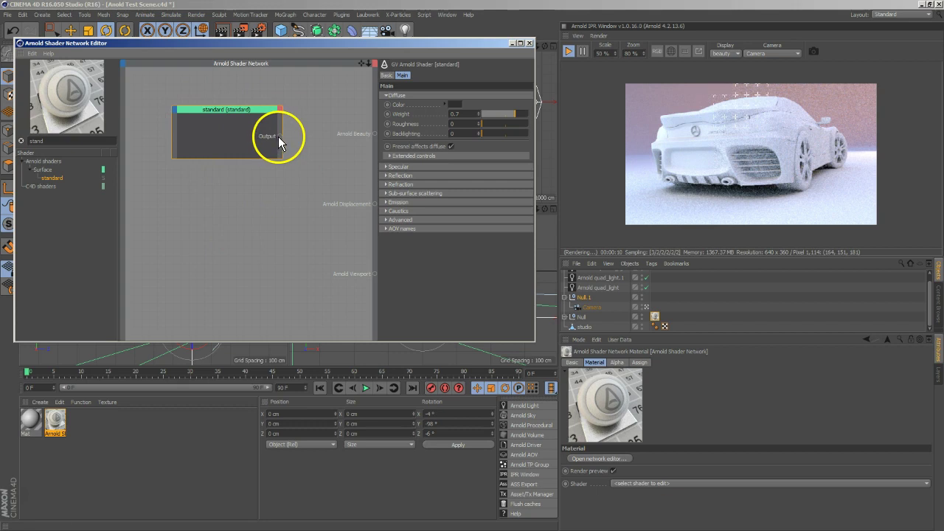
{"action": "left_click_drag", "start_coordinate": [280, 141], "coordinate": [372, 134]}
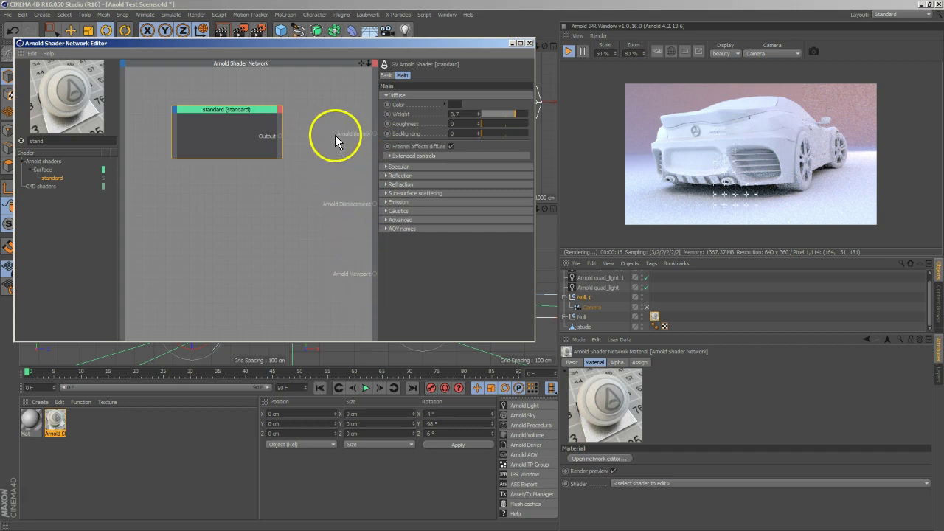
{"action": "left_click", "coordinate": [343, 212]}
{"action": "left_click", "coordinate": [375, 65]}
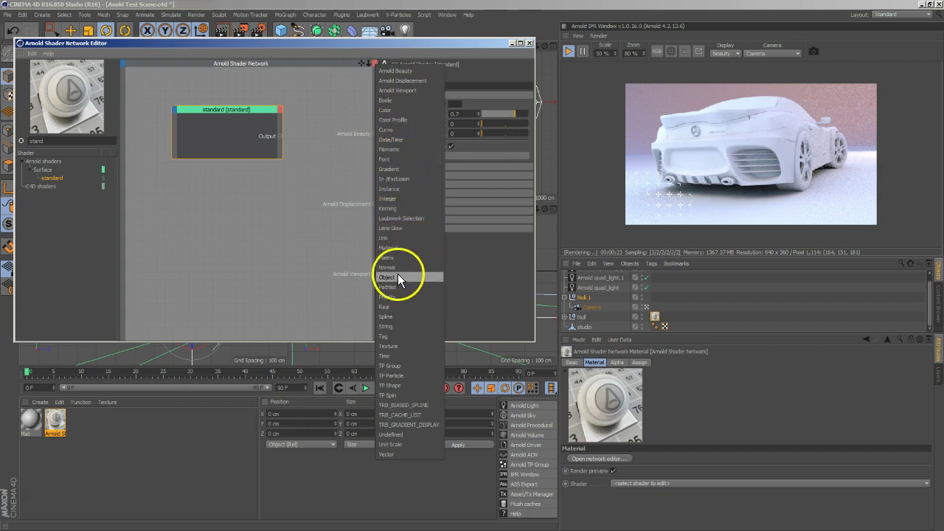
{"action": "left_click", "coordinate": [257, 212]}
{"action": "left_click_drag", "start_coordinate": [281, 135], "coordinate": [376, 132]}
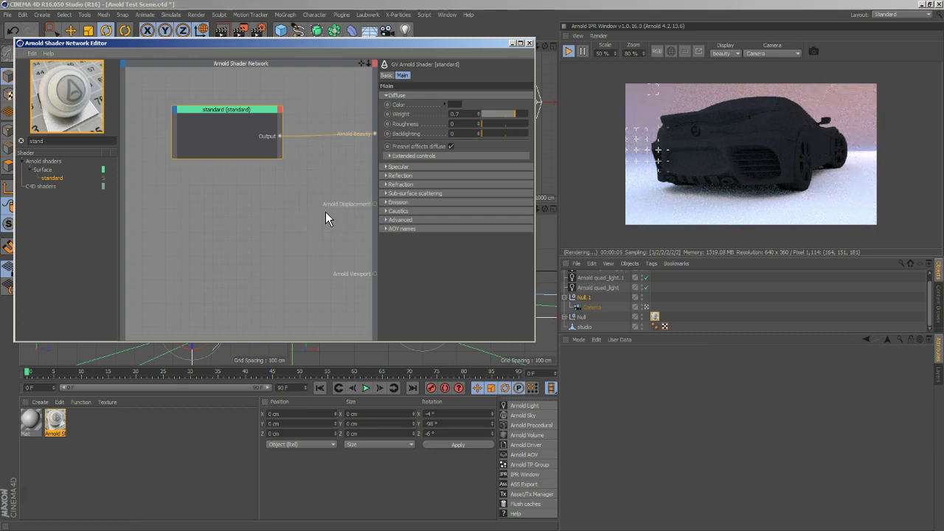
Duplicate the Arnold Shader Network material and open the copy in the shader network editor.
{"action": "left_click_drag", "start_coordinate": [58, 418], "coordinate": [82, 426], "text": "ctrl"}
{"action": "left_click", "coordinate": [75, 427]}
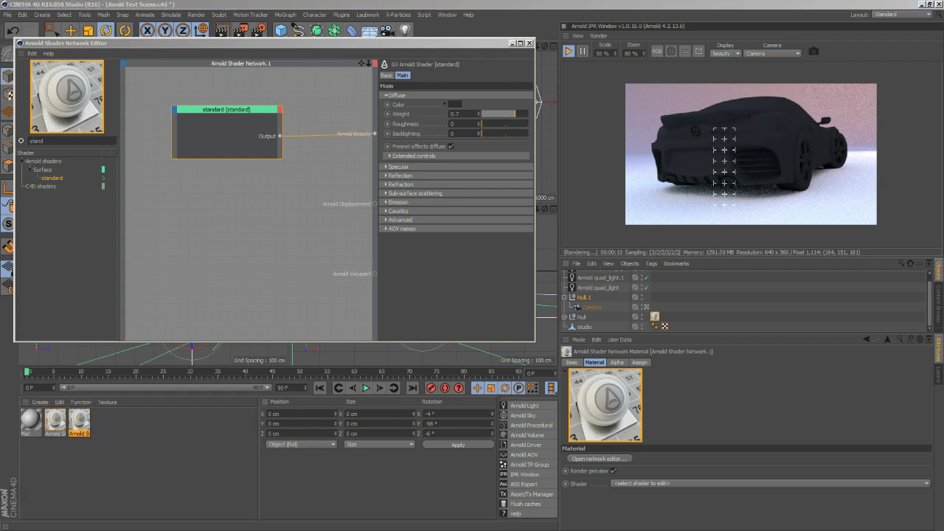
{"action": "double_click", "coordinate": [79, 422]}
{"action": "left_click_drag", "start_coordinate": [344, 138], "coordinate": [341, 129]}
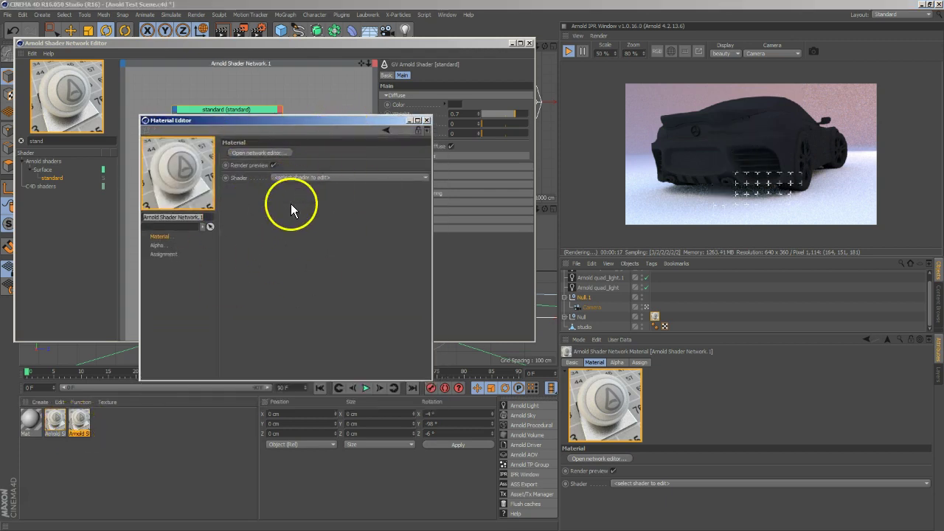
{"action": "left_click", "coordinate": [267, 154]}
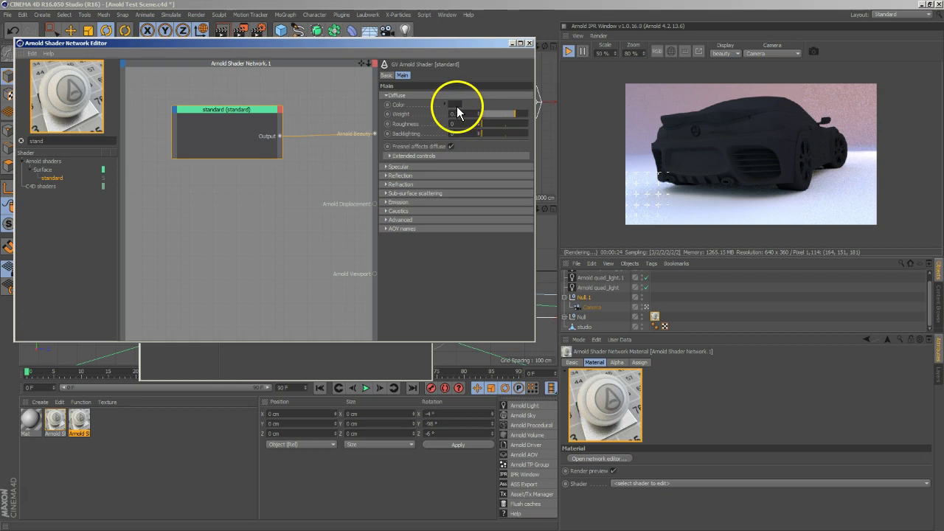
Set the copied material's standard shader Diffuse color to a slightly lighter grey.
{"action": "left_click", "coordinate": [454, 105]}
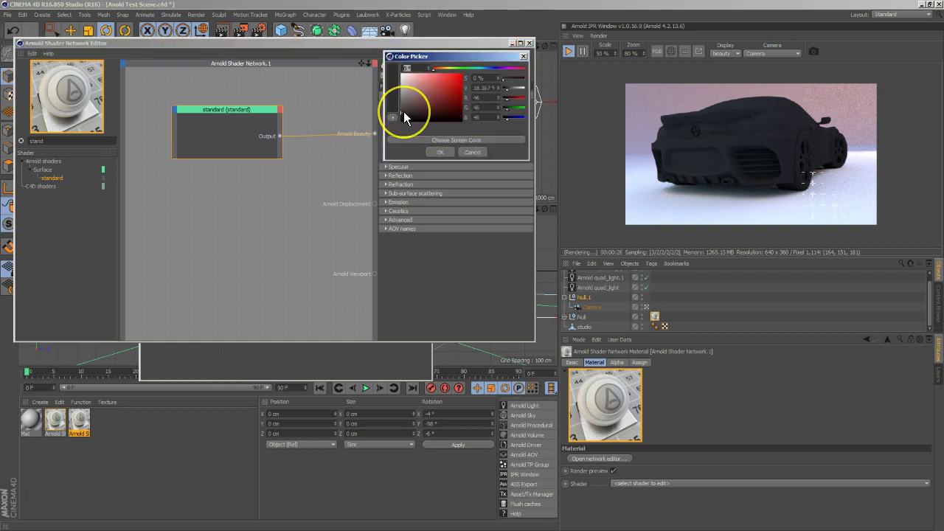
{"action": "left_click_drag", "start_coordinate": [404, 112], "coordinate": [393, 102]}
{"action": "left_click", "coordinate": [442, 152]}
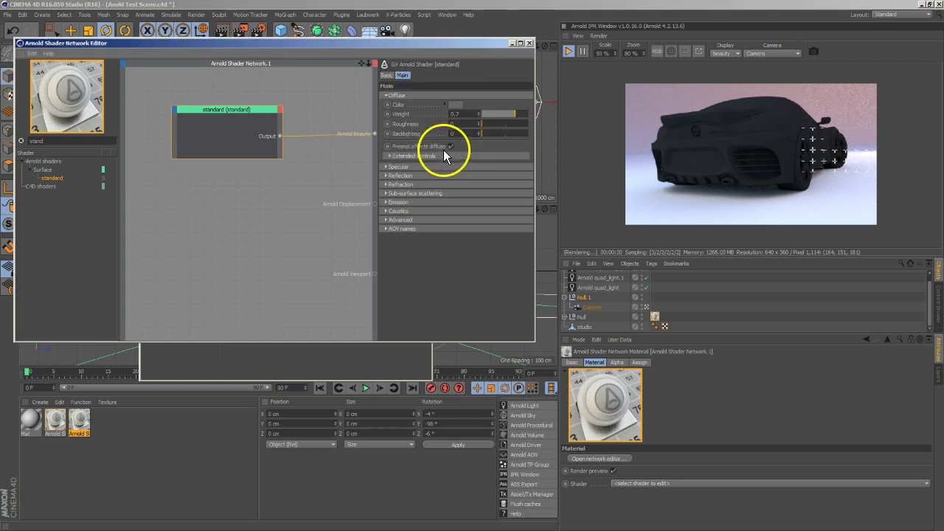
Apply the copied, lighter grey Arnold Shader Network material to the studio object.
{"action": "left_click", "coordinate": [79, 423]}
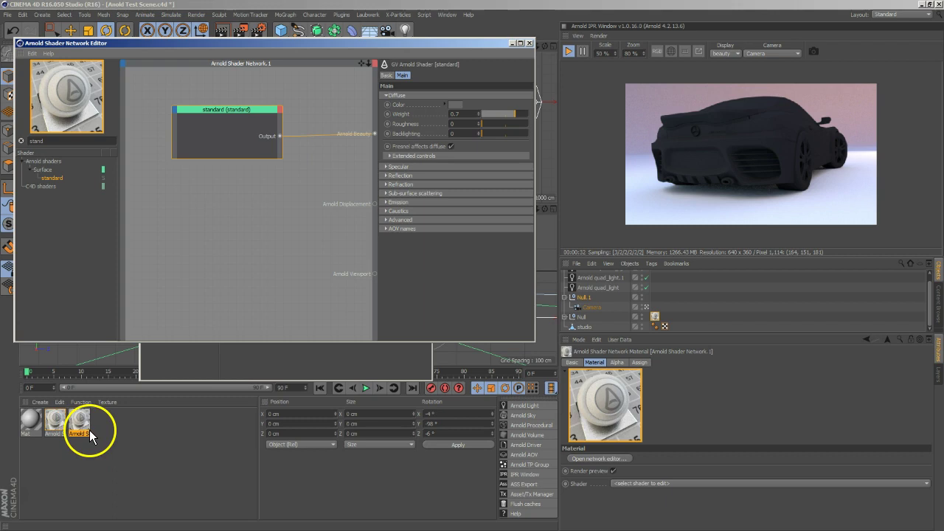
{"action": "left_click", "coordinate": [82, 434]}
{"action": "left_click_drag", "start_coordinate": [82, 434], "coordinate": [590, 329]}
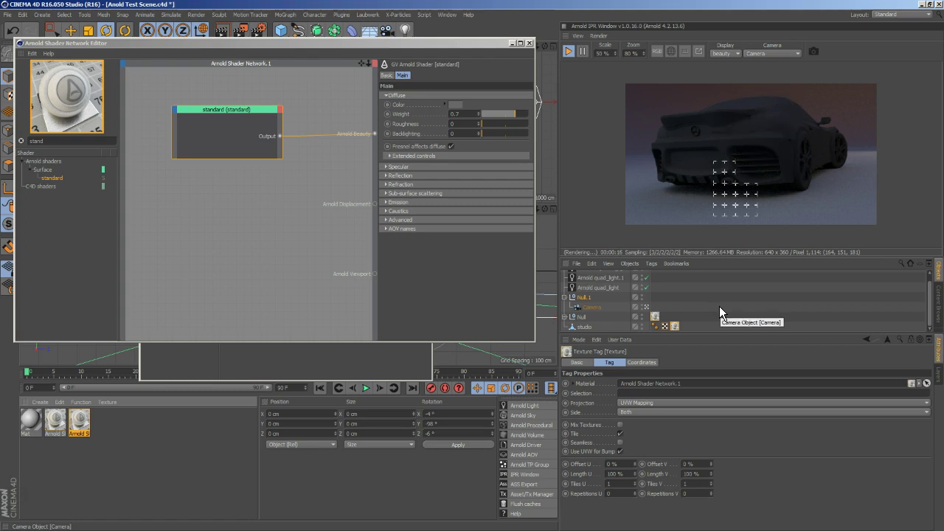
Enlarge the object list to show all the lights and disable the Arnold skydome_light.
{"action": "left_click_drag", "start_coordinate": [449, 41], "coordinate": [471, 46]}
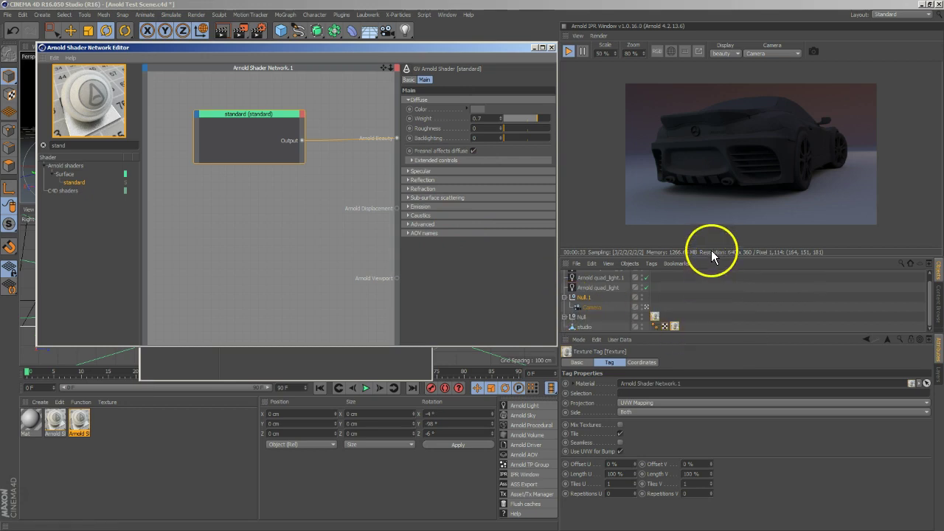
{"action": "left_click_drag", "start_coordinate": [713, 256], "coordinate": [716, 227]}
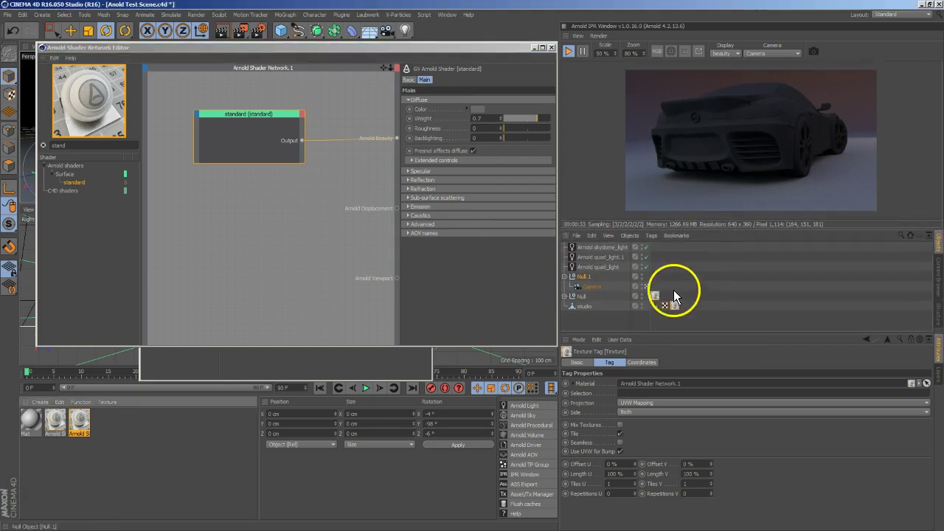
{"action": "left_click", "coordinate": [607, 247]}
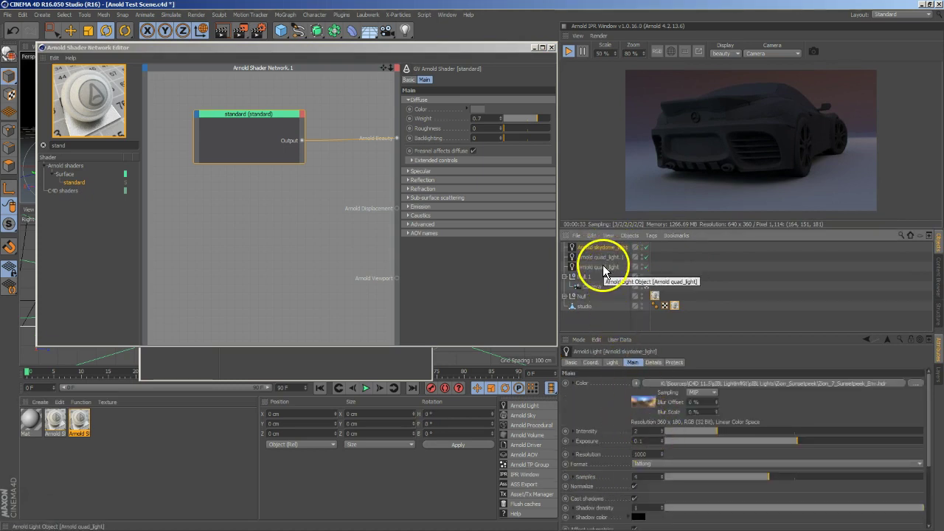
{"action": "left_click", "coordinate": [646, 247]}
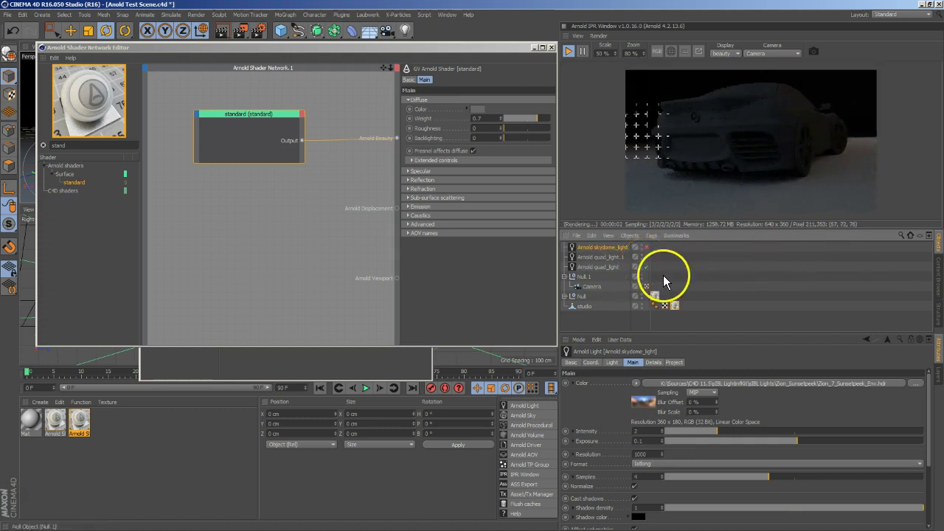
Set the Arnold quad_light's Intensity to 50 and Exposure to 6.
{"action": "left_click", "coordinate": [611, 267]}
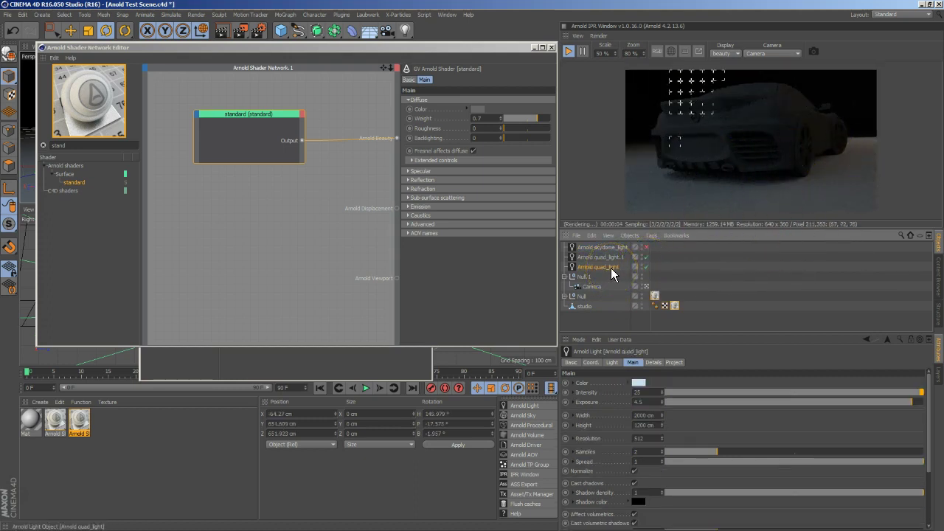
{"action": "double_click", "coordinate": [642, 393]}
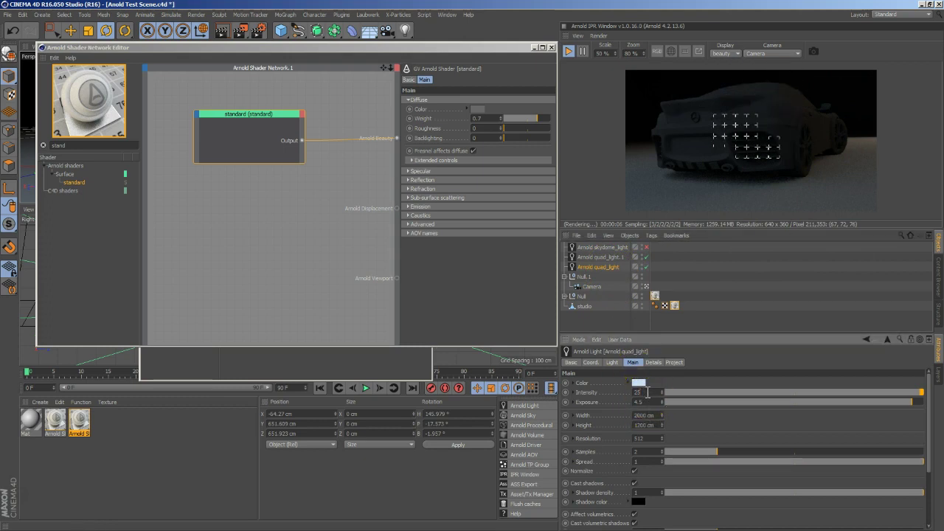
{"action": "type", "text": "50"}
{"action": "key", "text": "Return"}
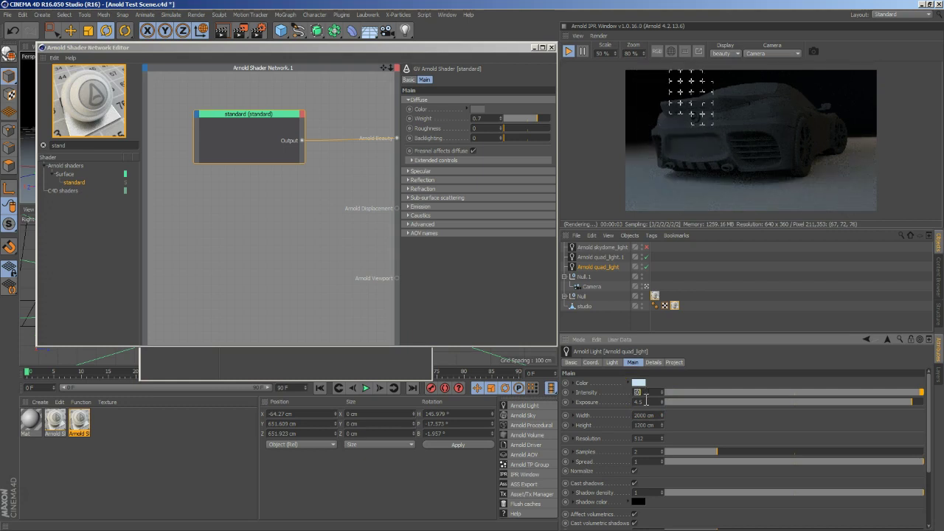
{"action": "double_click", "coordinate": [649, 402]}
{"action": "type", "text": "6"}
{"action": "key", "text": "Return"}
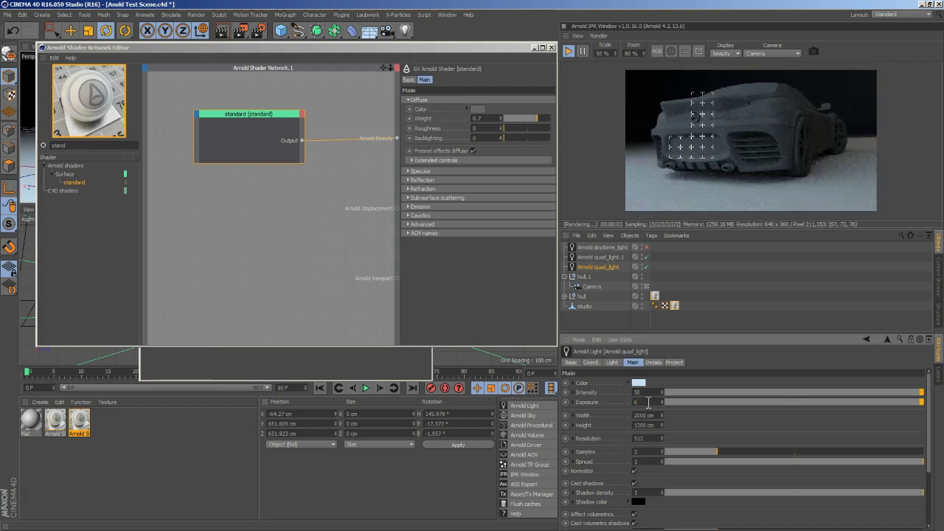
Set the Arnold quad_light.1's Intensity to 80 and Exposure to 6.
{"action": "left_click", "coordinate": [611, 258]}
{"action": "type", "text": "8"}
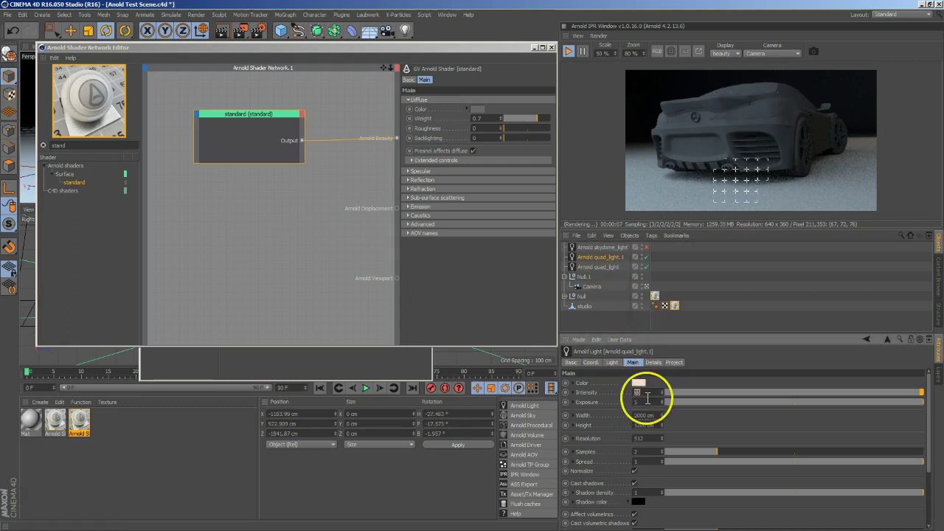
{"action": "type", "text": "0"}
{"action": "key", "text": "Return"}
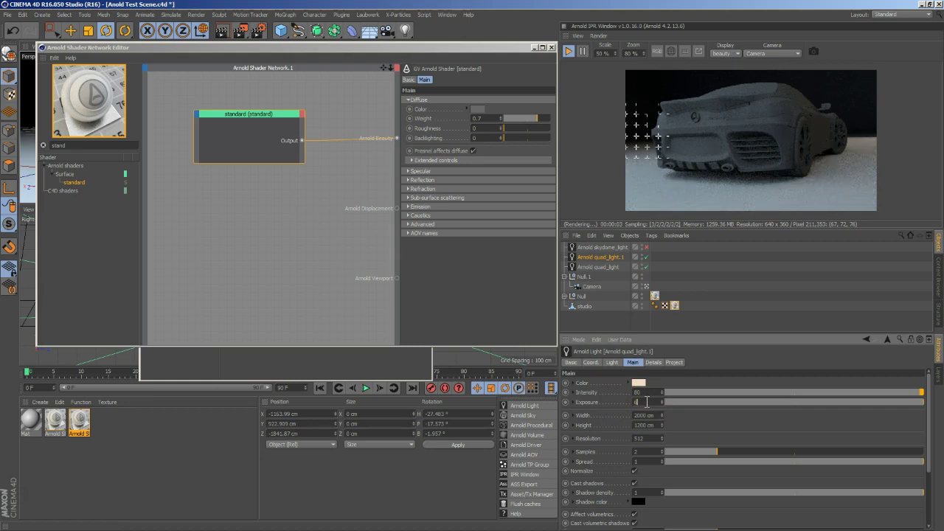
{"action": "left_click", "coordinate": [647, 402]}
{"action": "type", "text": "6"}
{"action": "key", "text": "Return"}
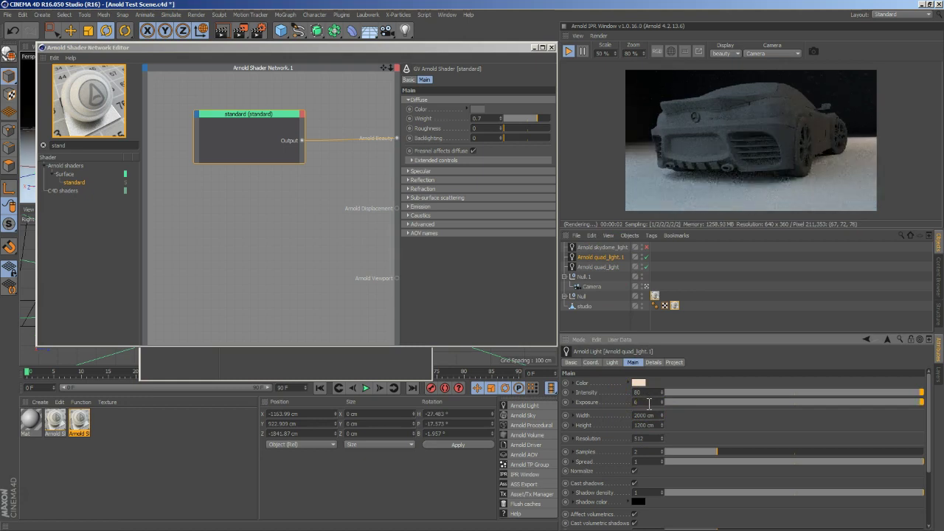
{"action": "left_click", "coordinate": [649, 402]}
{"action": "left_click", "coordinate": [648, 341]}
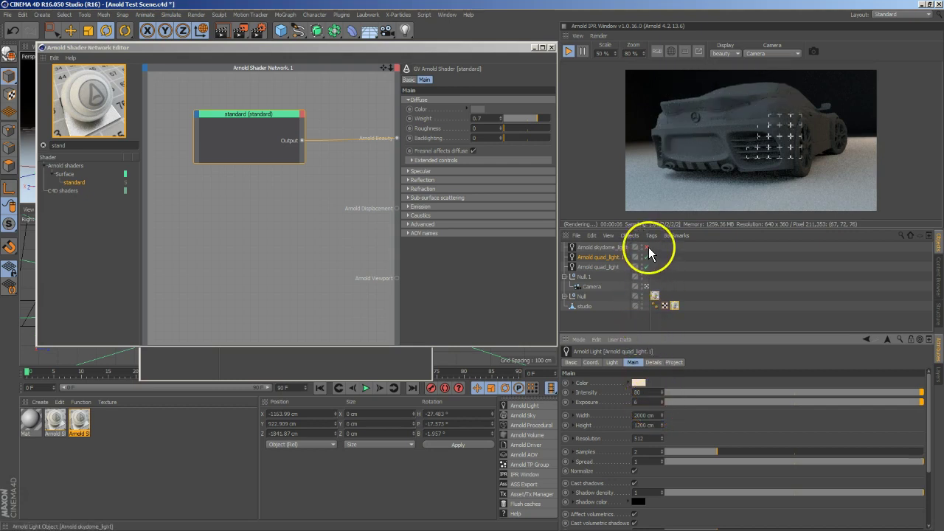
{"action": "left_click", "coordinate": [656, 451]}
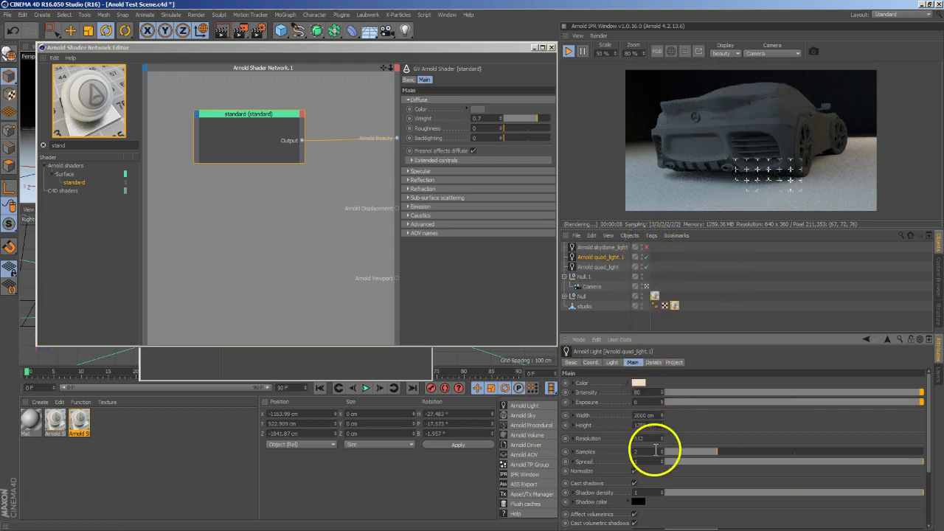
Raise the Arnold quad_light's Exposure, trying 8 and settling on 7.
{"action": "left_click", "coordinate": [602, 268]}
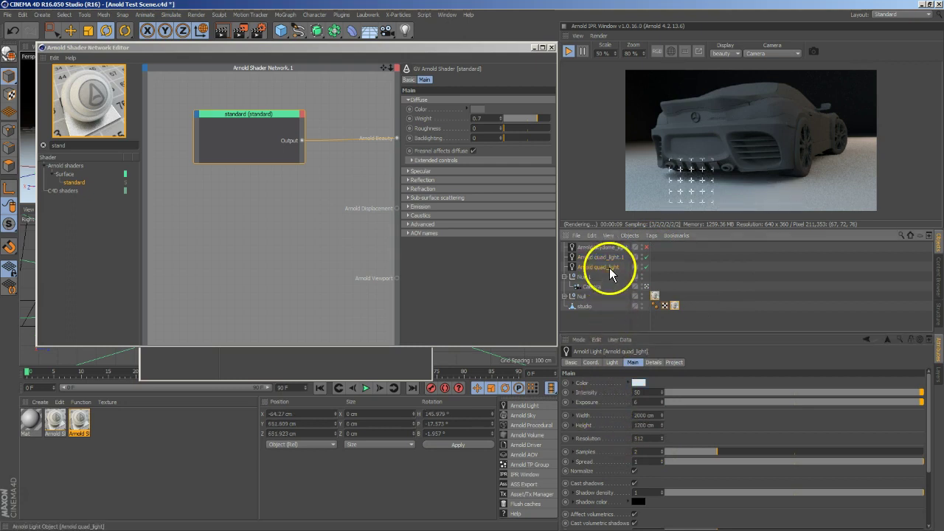
{"action": "left_click", "coordinate": [648, 392]}
{"action": "left_click", "coordinate": [646, 402]}
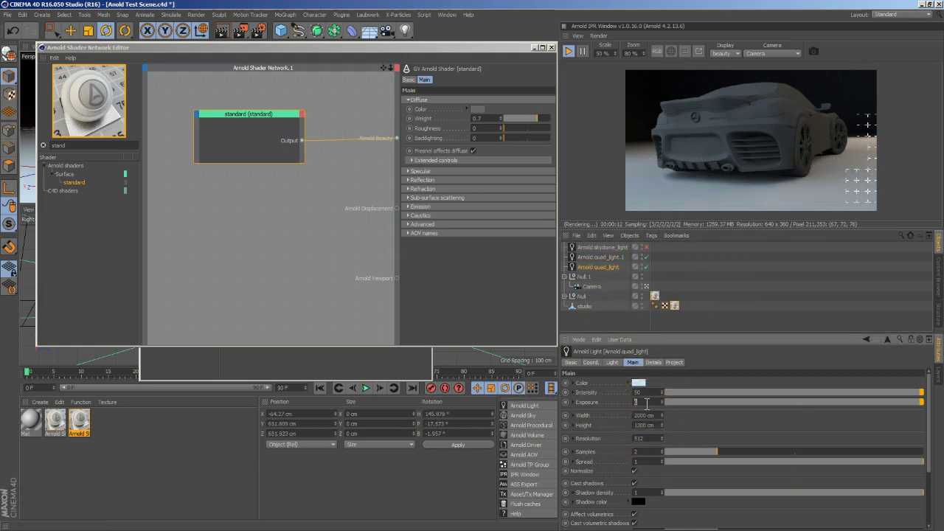
{"action": "type", "text": "8"}
{"action": "key", "text": "Return"}
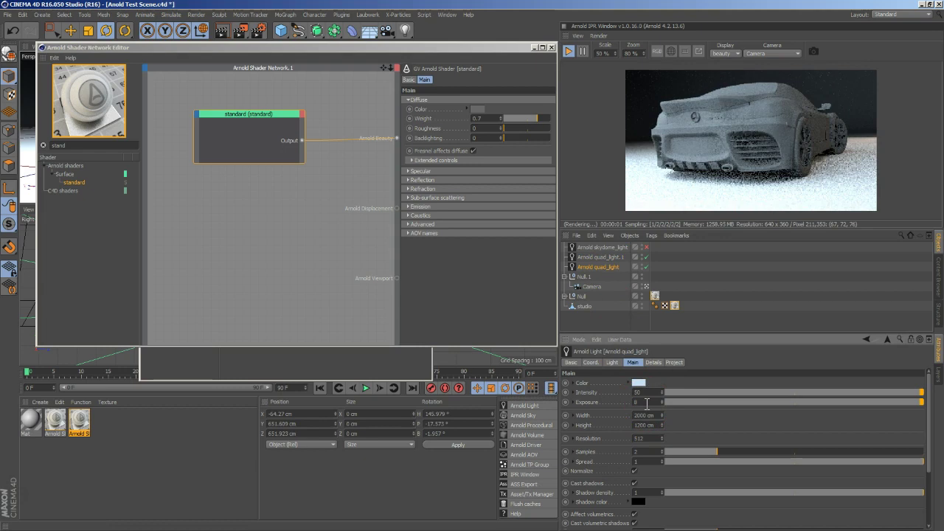
{"action": "left_click", "coordinate": [647, 402]}
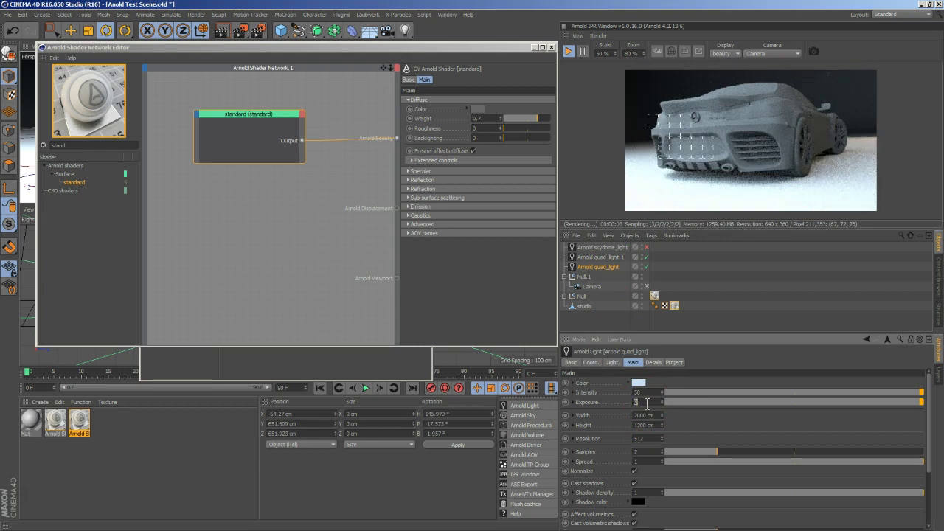
{"action": "type", "text": "7"}
{"action": "key", "text": "Return"}
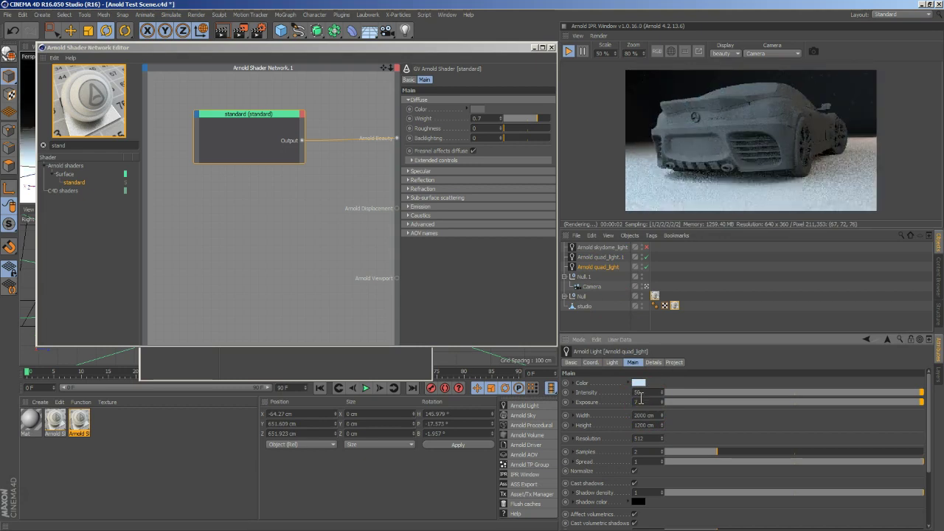
Raise the Arnold quad_light.1's Exposure to 7.
{"action": "left_click", "coordinate": [611, 257]}
{"action": "left_click", "coordinate": [647, 402]}
{"action": "type", "text": "7"}
{"action": "key", "text": "Return"}
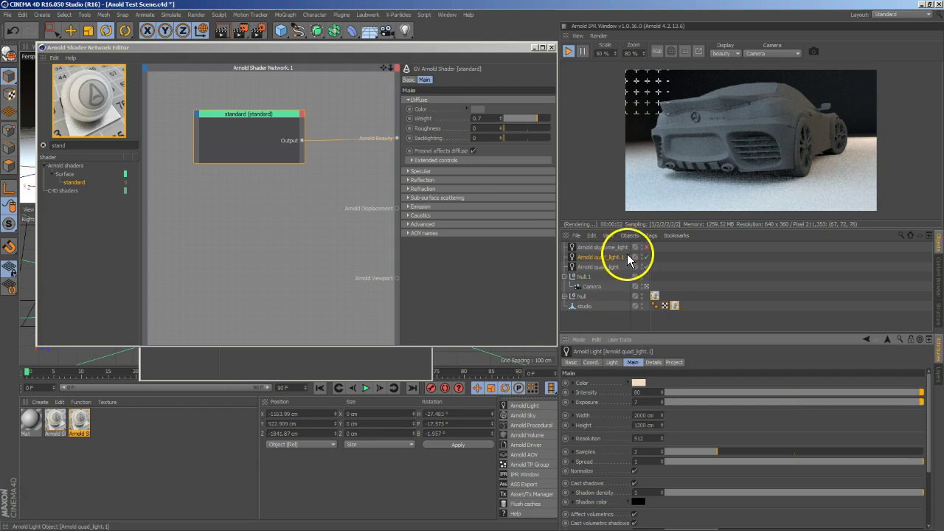
Re-enable the Arnold skydome_light and select it to show its settings.
{"action": "left_click", "coordinate": [646, 248]}
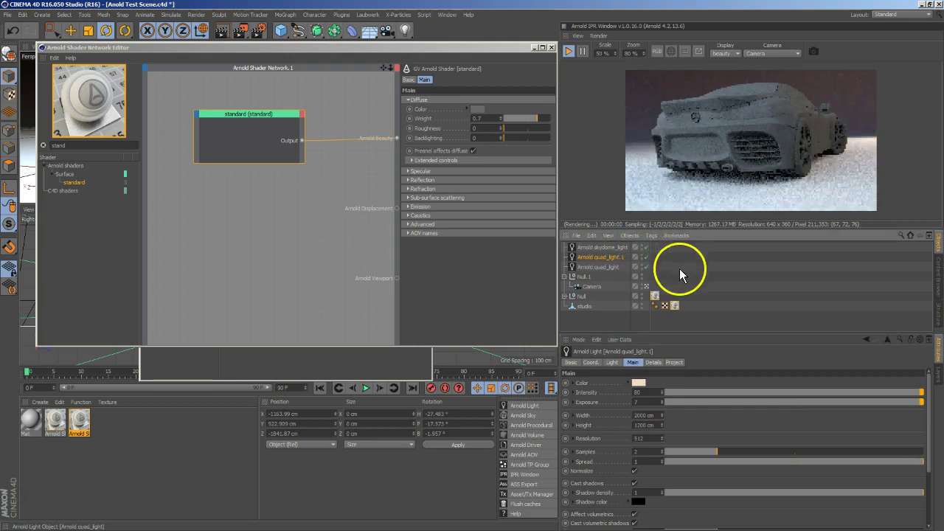
{"action": "left_click", "coordinate": [612, 249]}
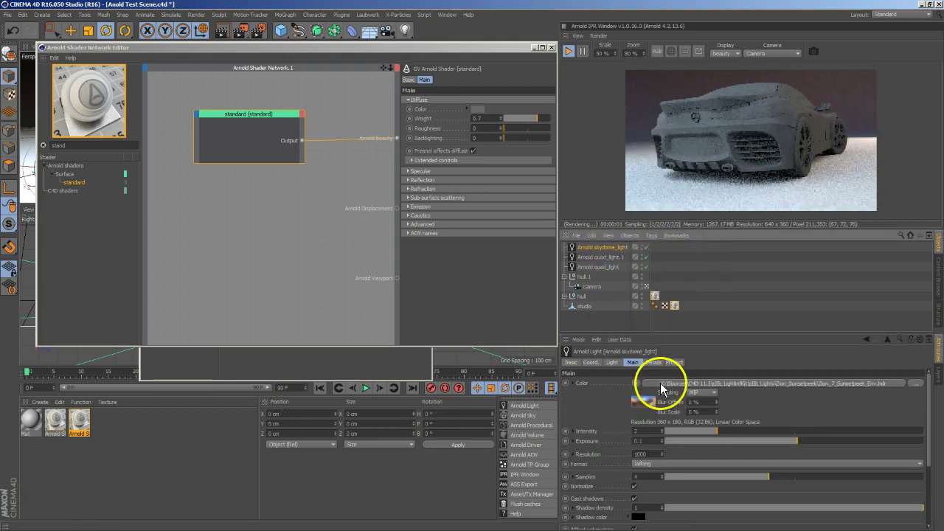
Set the Arnold skydome_light's Exposure to 1.
{"action": "double_click", "coordinate": [649, 442]}
{"action": "type", "text": "1"}
{"action": "key", "text": "Return"}
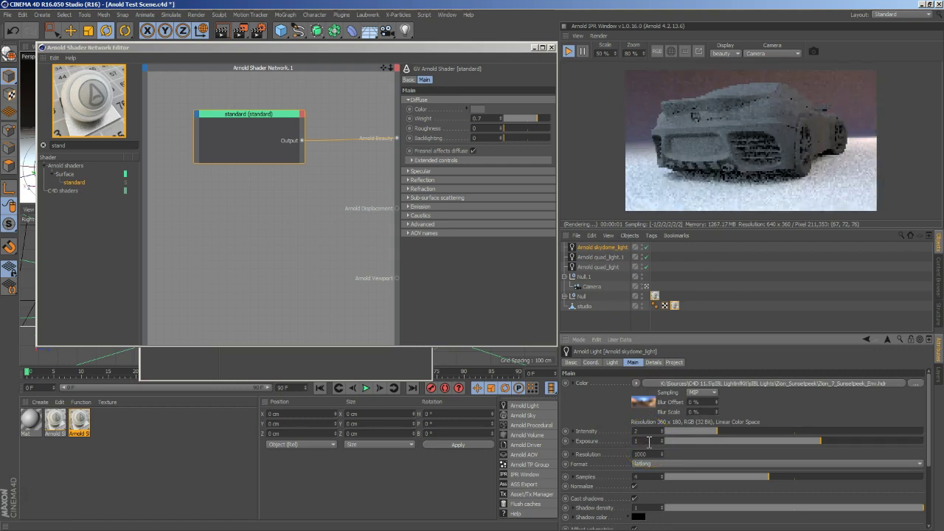
Raise the Arnold skydome_light's Intensity, trying 5 and 10 and settling on 8.
{"action": "double_click", "coordinate": [649, 433]}
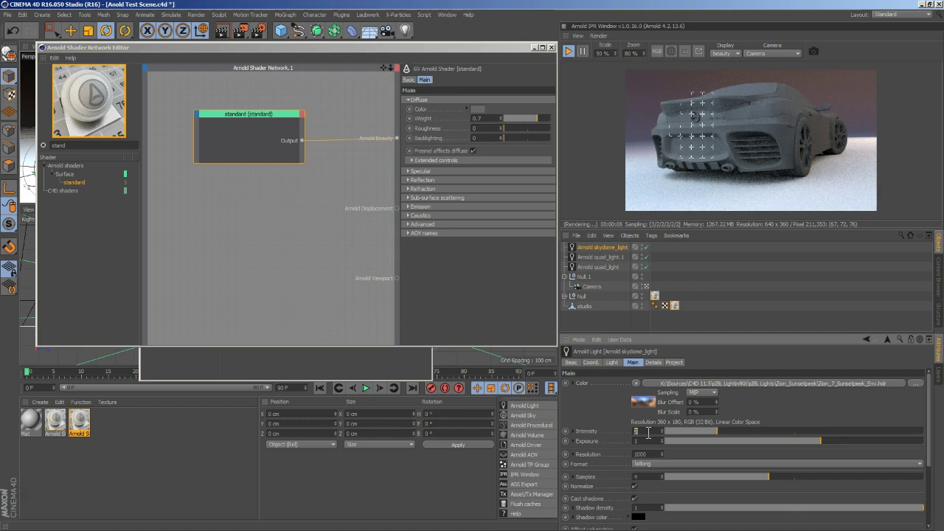
{"action": "type", "text": "5"}
{"action": "key", "text": "Return"}
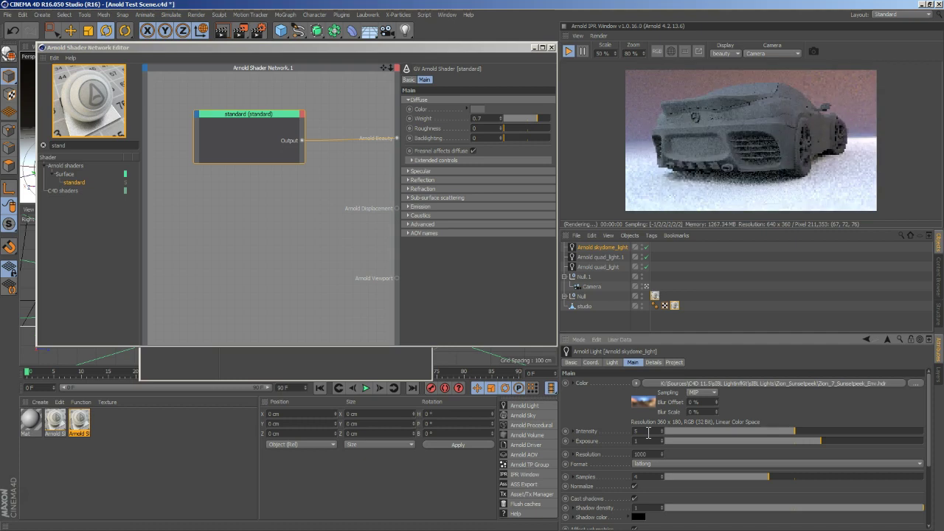
{"action": "double_click", "coordinate": [648, 431]}
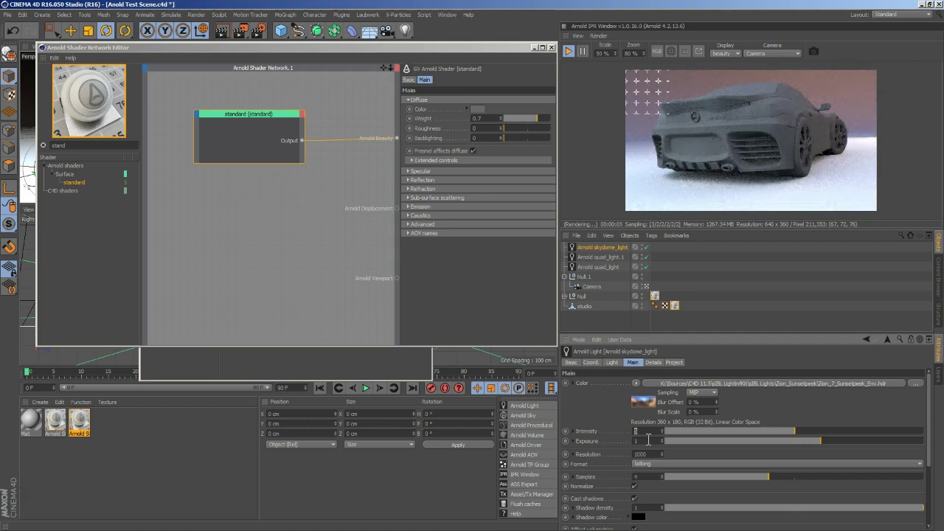
{"action": "type", "text": "10"}
{"action": "key", "text": "Return"}
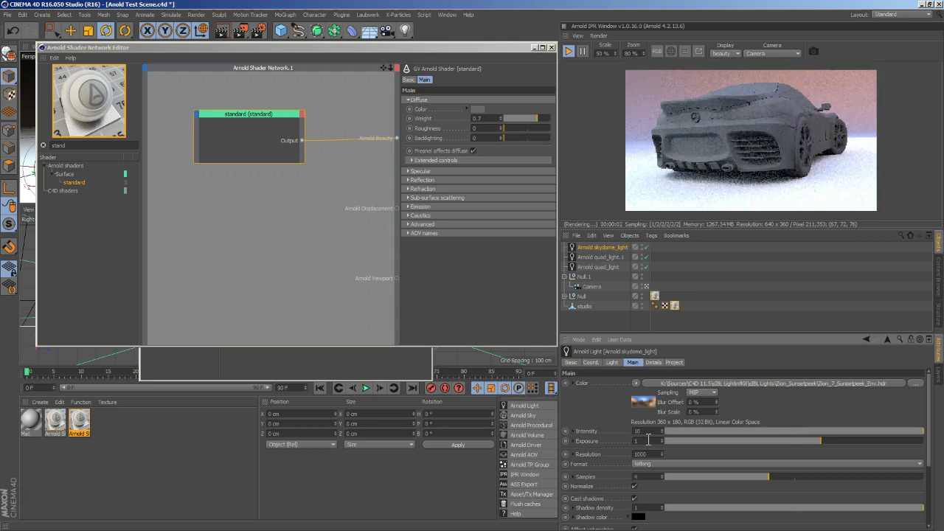
{"action": "double_click", "coordinate": [648, 440]}
{"action": "type", "text": "8"}
{"action": "key", "text": "Return"}
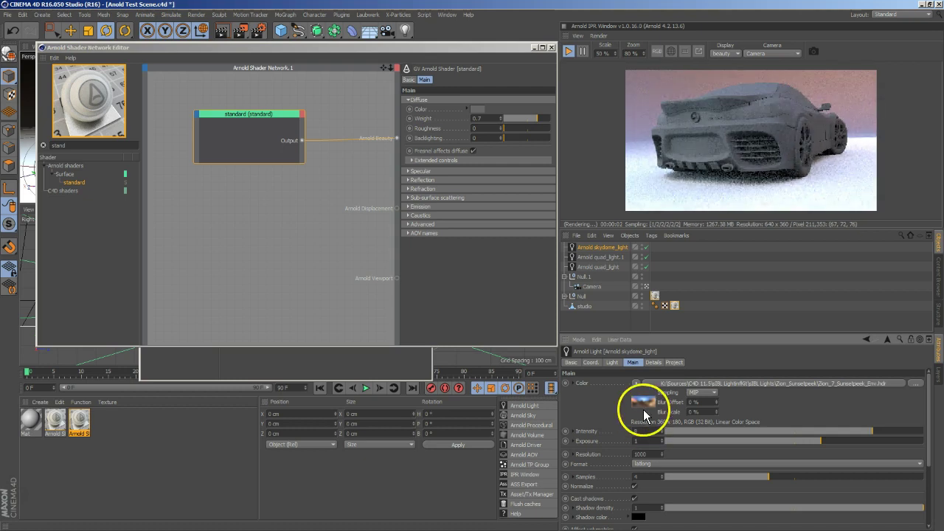
Set the Exposure of both Arnold quad lights to 6 and the Arnold quad_light's Intensity to 50.
{"action": "left_click", "coordinate": [609, 257]}
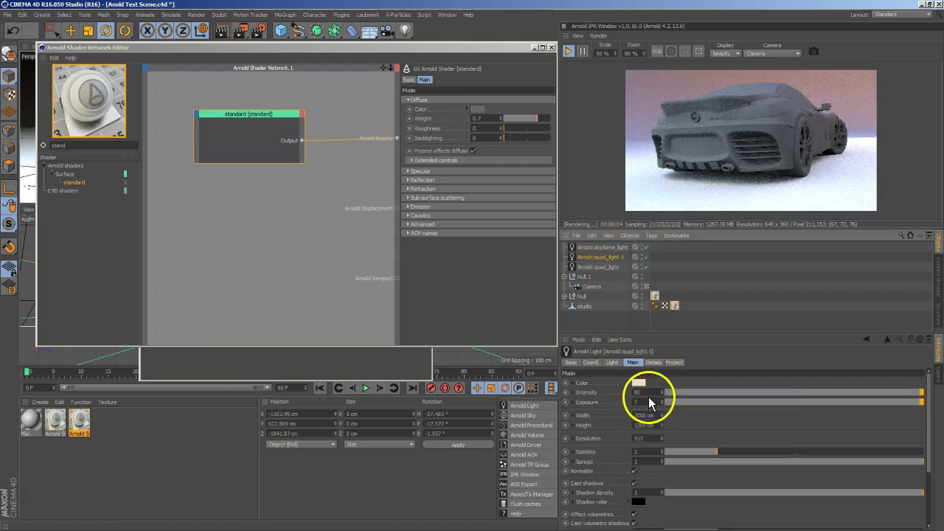
{"action": "double_click", "coordinate": [649, 402]}
{"action": "type", "text": "6"}
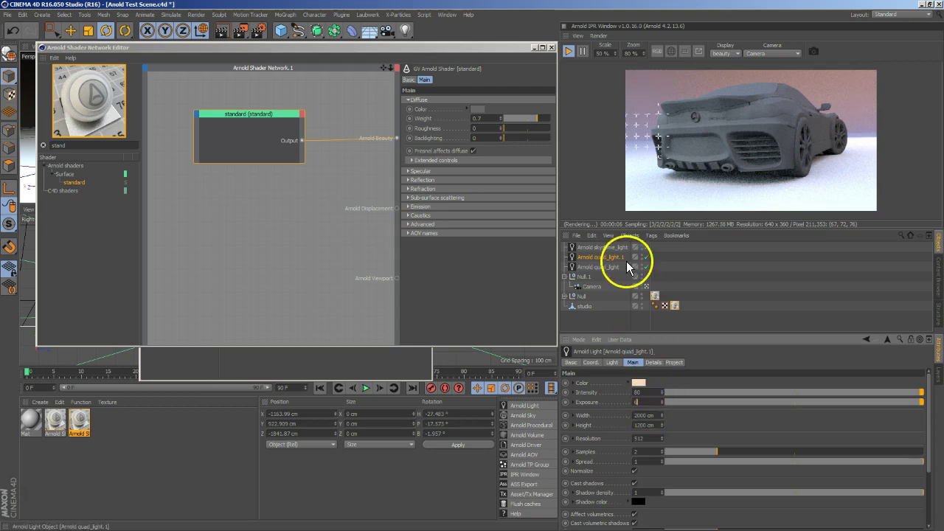
{"action": "left_click", "coordinate": [627, 267]}
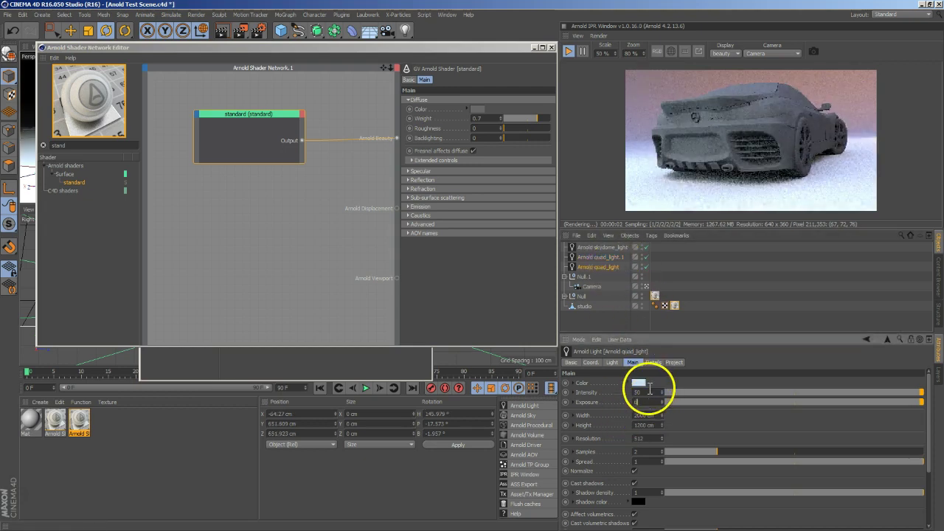
{"action": "type", "text": "50"}
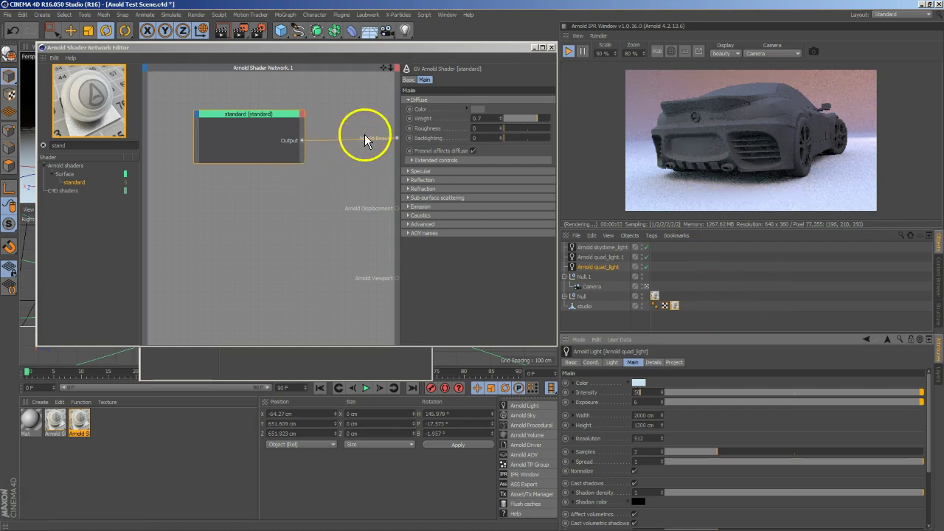
Raise the diffuse Weight of the studio material's standard shader to 1.
{"action": "left_click_drag", "start_coordinate": [249, 116], "coordinate": [241, 116]}
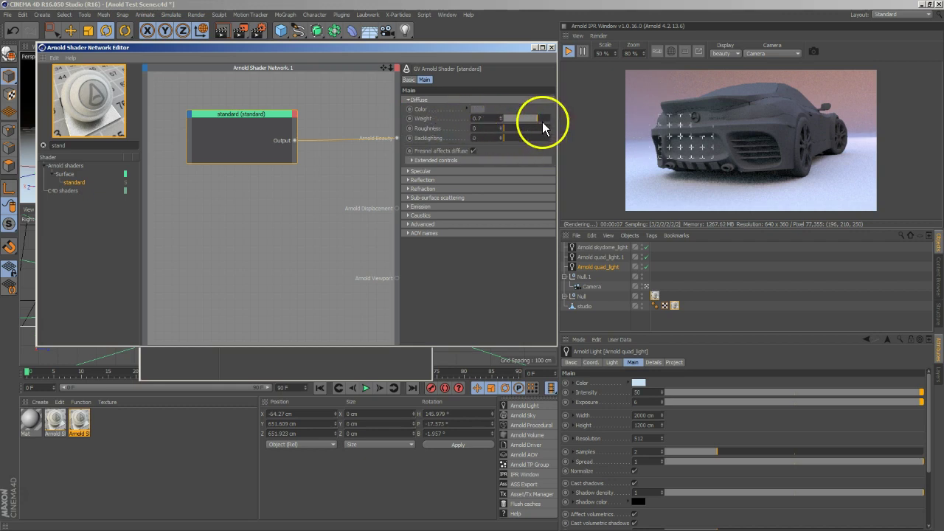
{"action": "left_click_drag", "start_coordinate": [539, 119], "coordinate": [563, 125]}
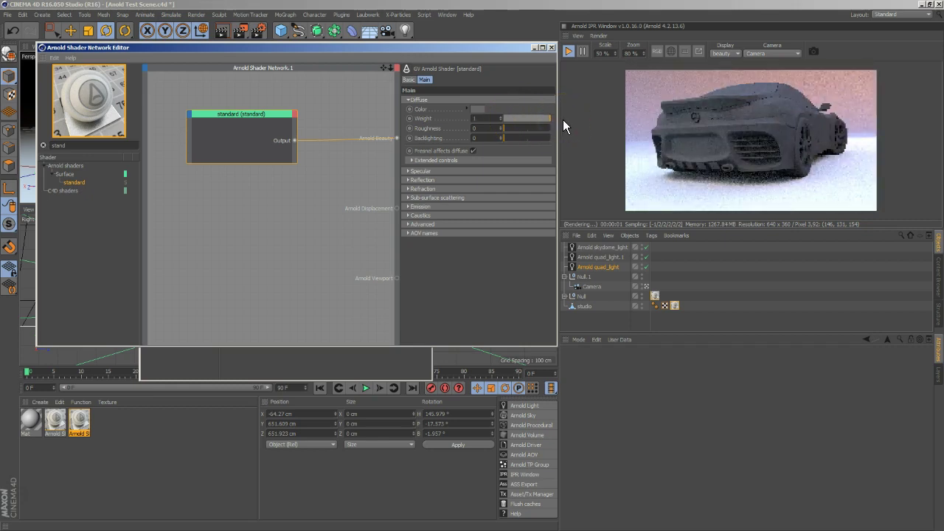
{"action": "left_click", "coordinate": [555, 109]}
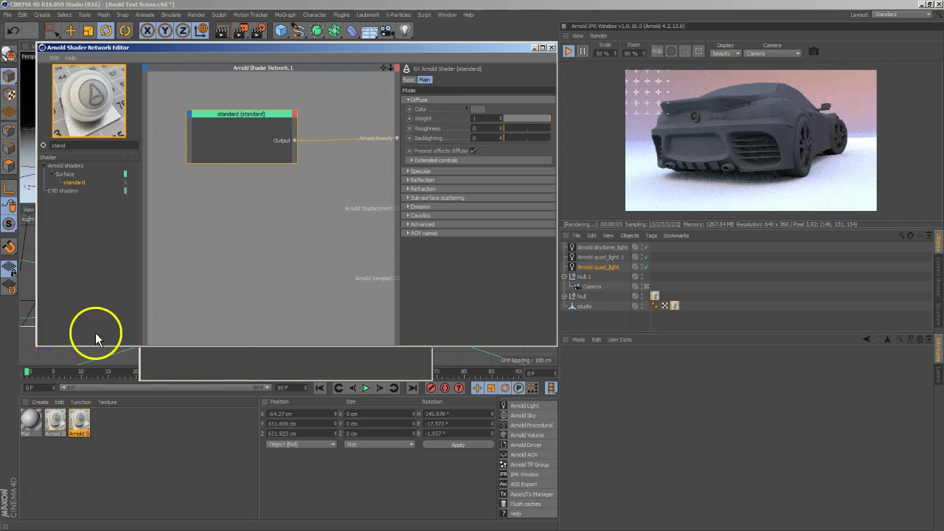
Rename the studio's Arnold Shader Network material as Studio and close the open material and shader network editors.
{"action": "double_click", "coordinate": [82, 434]}
{"action": "type", "text": "Studio"}
{"action": "double_click", "coordinate": [58, 428]}
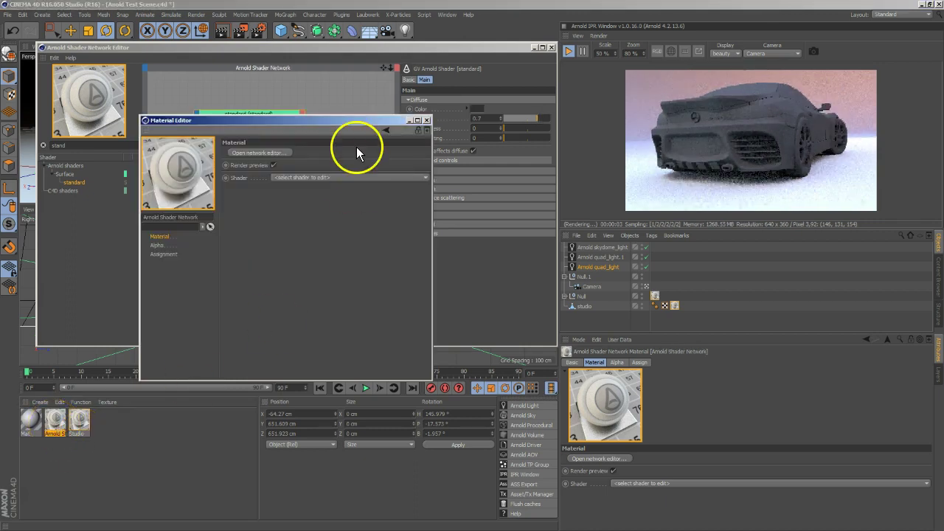
{"action": "left_click", "coordinate": [425, 120]}
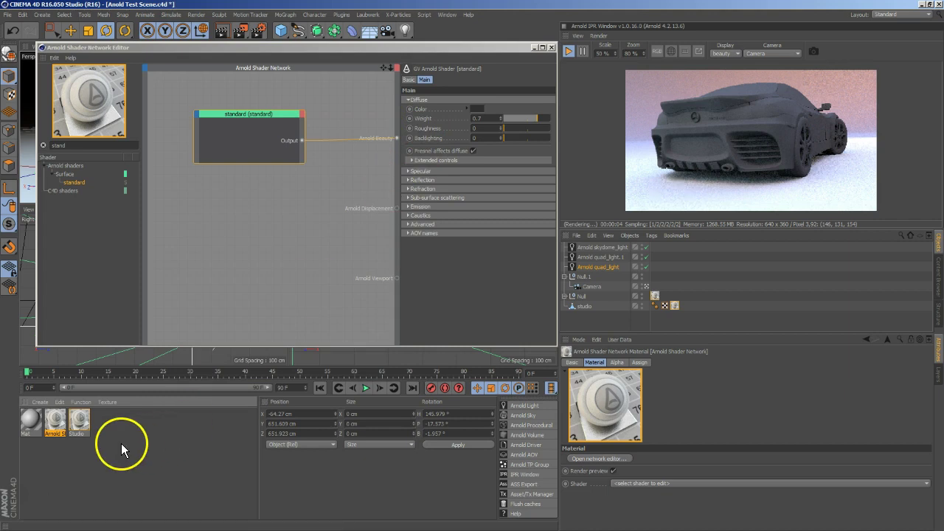
{"action": "left_click", "coordinate": [57, 428]}
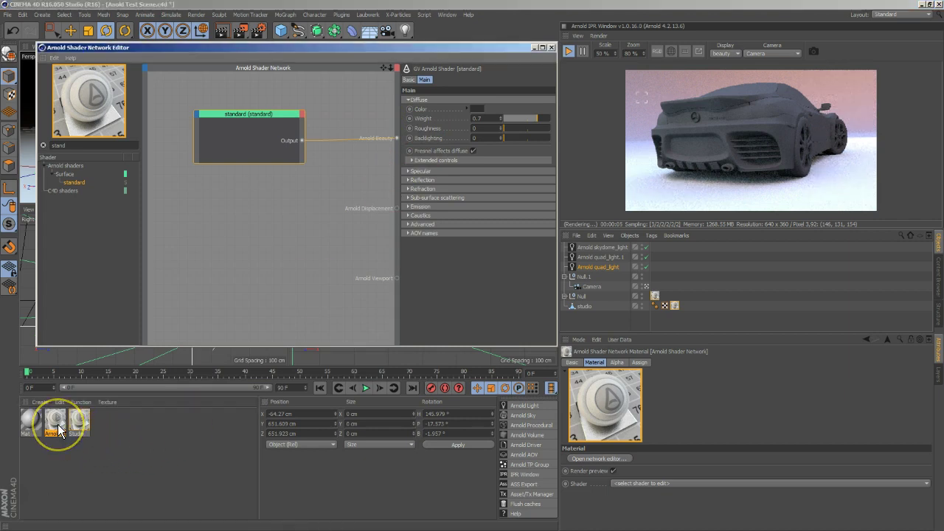
{"action": "left_click", "coordinate": [551, 48]}
{"action": "left_click", "coordinate": [105, 475]}
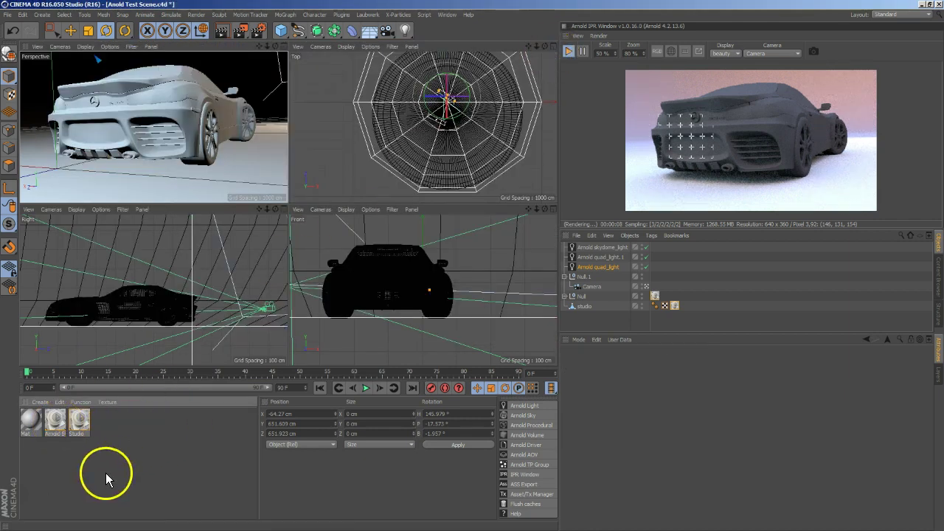
Open the car material's shader network and set the standard shader's diffuse Color to brown, RGB 91, 58, 32.
{"action": "double_click", "coordinate": [61, 429]}
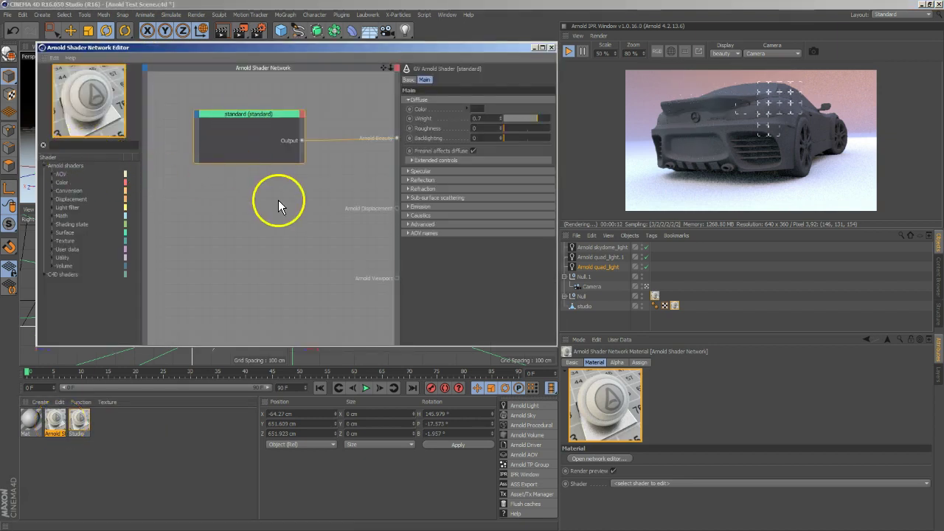
{"action": "left_click", "coordinate": [481, 110]}
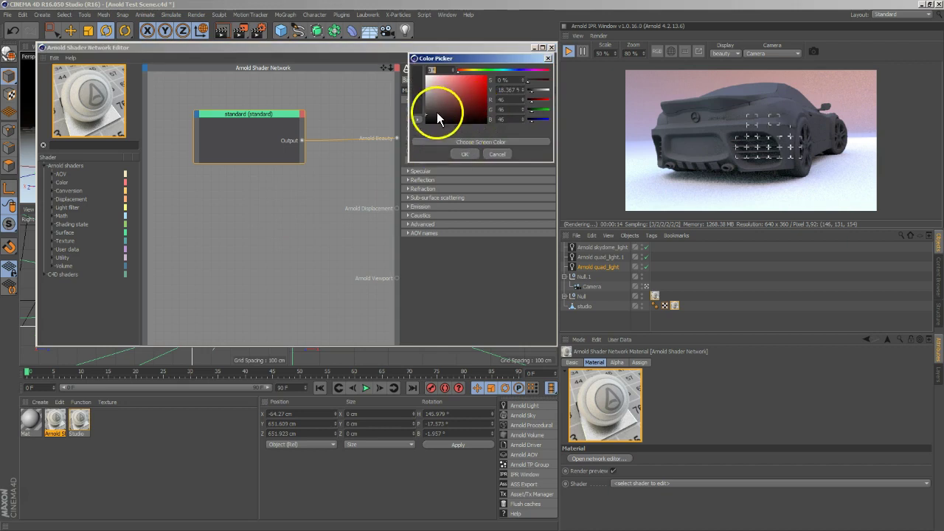
{"action": "mouse_move", "coordinate": [428, 114]}
{"action": "left_mouse_down"}
{"action": "mouse_move", "coordinate": [459, 105]}
{"action": "mouse_move", "coordinate": [464, 71]}
{"action": "mouse_move", "coordinate": [482, 105]}
{"action": "mouse_move", "coordinate": [465, 107]}
{"action": "left_mouse_up"}
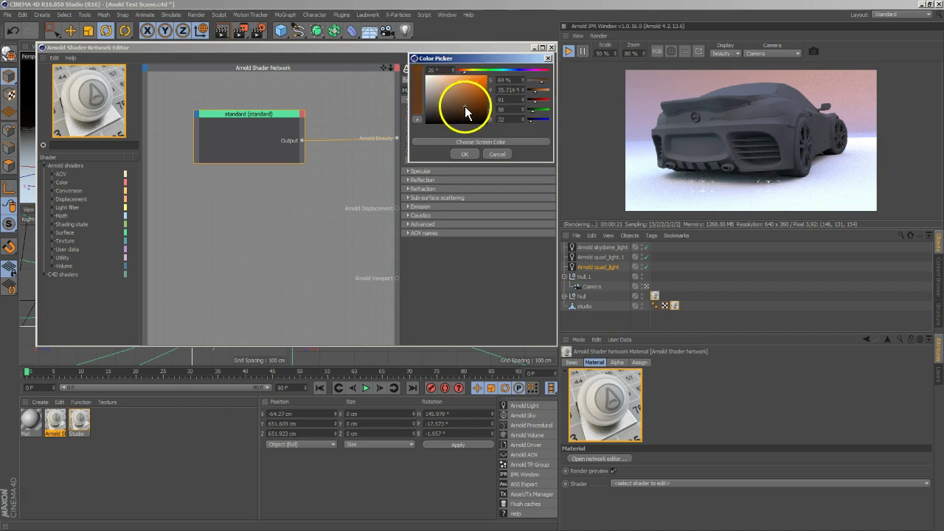
{"action": "left_click", "coordinate": [466, 151]}
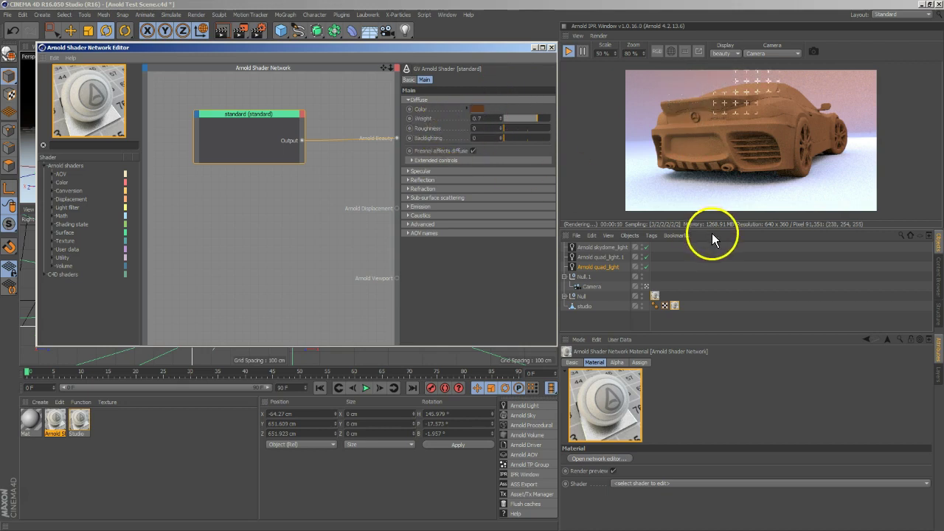
Adjust the car shader's diffuse Roughness, trying 1 and settling on 0.14.
{"action": "left_click_drag", "start_coordinate": [733, 331], "coordinate": [737, 343]}
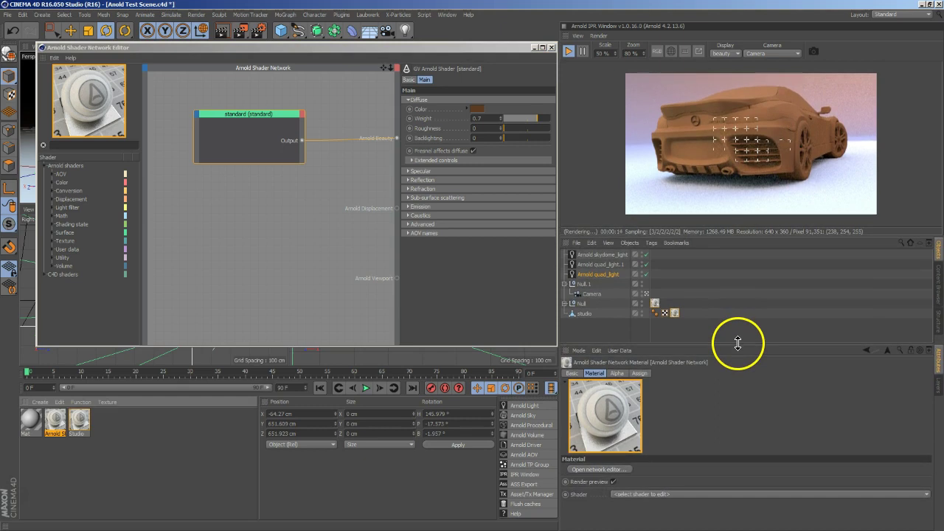
{"action": "scroll", "coordinate": [693, 146], "scroll_direction": "up", "scroll_amount": 1}
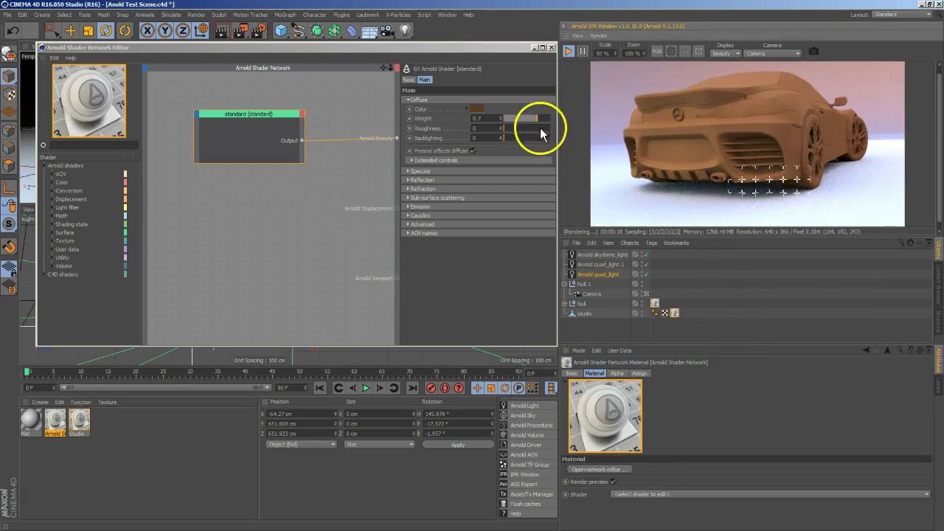
{"action": "left_click_drag", "start_coordinate": [502, 128], "coordinate": [572, 131]}
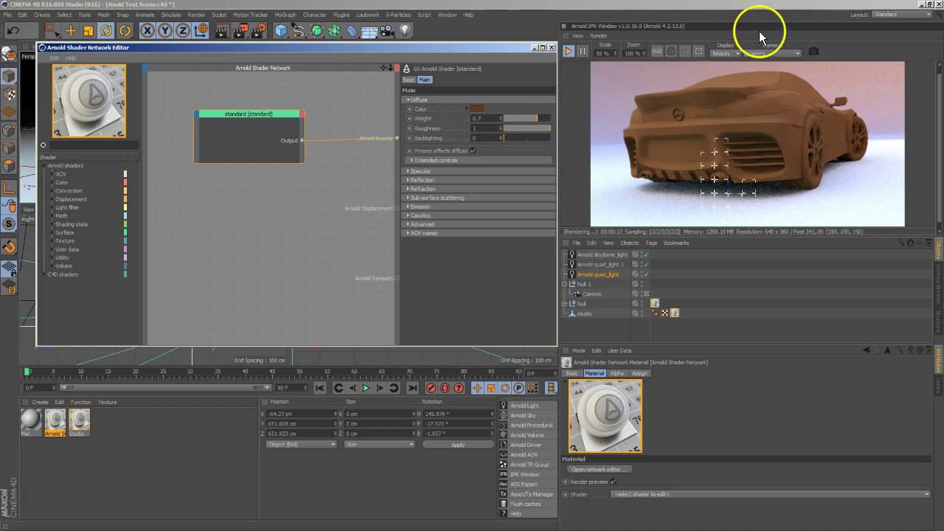
{"action": "mouse_move", "coordinate": [520, 129]}
{"action": "left_mouse_down"}
{"action": "mouse_move", "coordinate": [509, 127]}
{"action": "mouse_move", "coordinate": [549, 129]}
{"action": "mouse_move", "coordinate": [501, 126]}
{"action": "mouse_move", "coordinate": [511, 127]}
{"action": "left_mouse_up"}
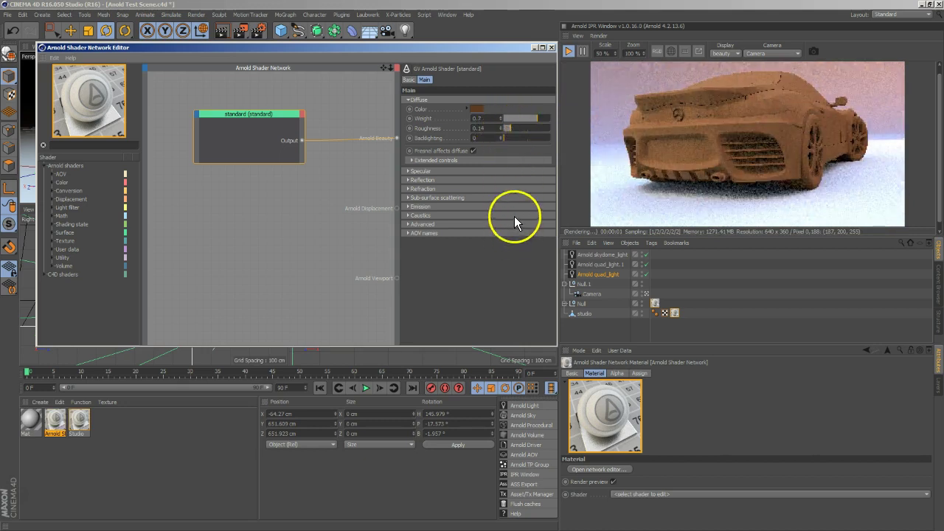
Set the car shader's diffuse Weight to 0.84 after trying 1, and its Roughness to 0.27.
{"action": "left_click", "coordinate": [534, 119]}
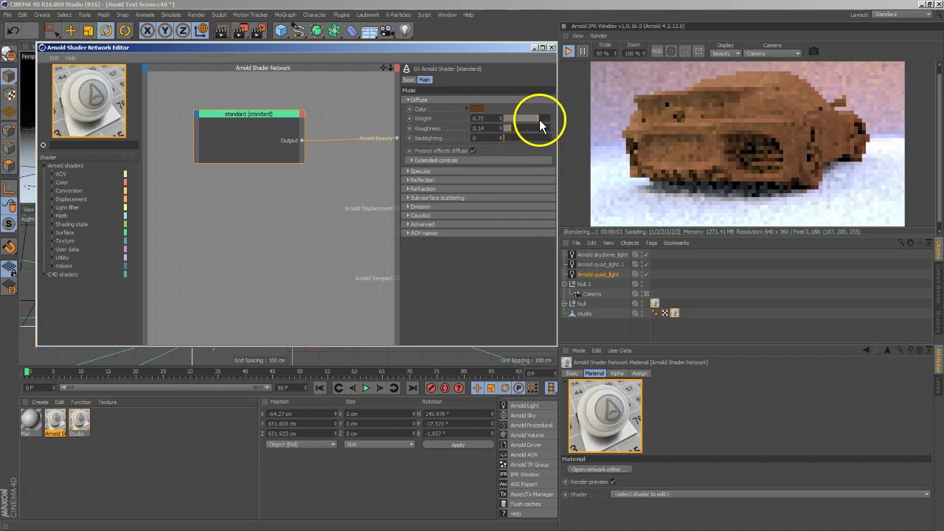
{"action": "mouse_move", "coordinate": [530, 121]}
{"action": "left_mouse_down"}
{"action": "mouse_move", "coordinate": [495, 131]}
{"action": "mouse_move", "coordinate": [546, 126]}
{"action": "left_mouse_up"}
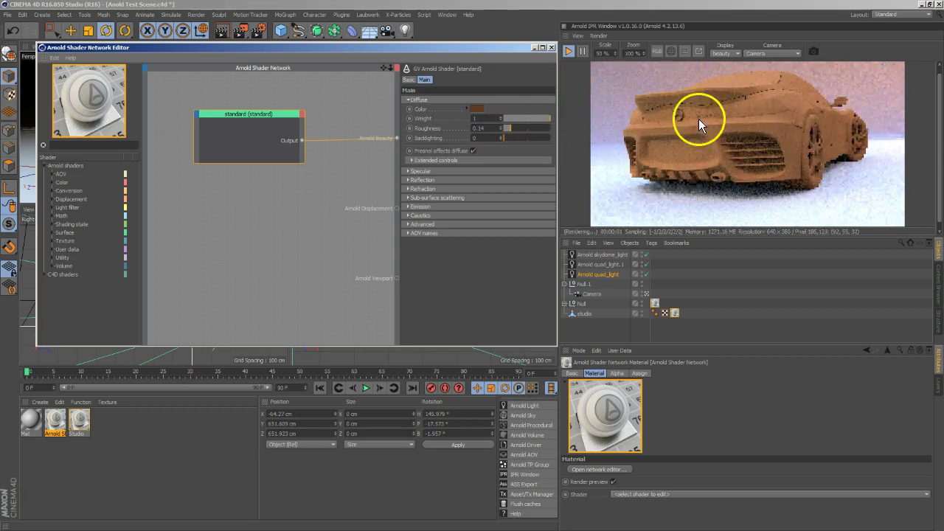
{"action": "left_click", "coordinate": [546, 120]}
{"action": "left_click", "coordinate": [543, 119]}
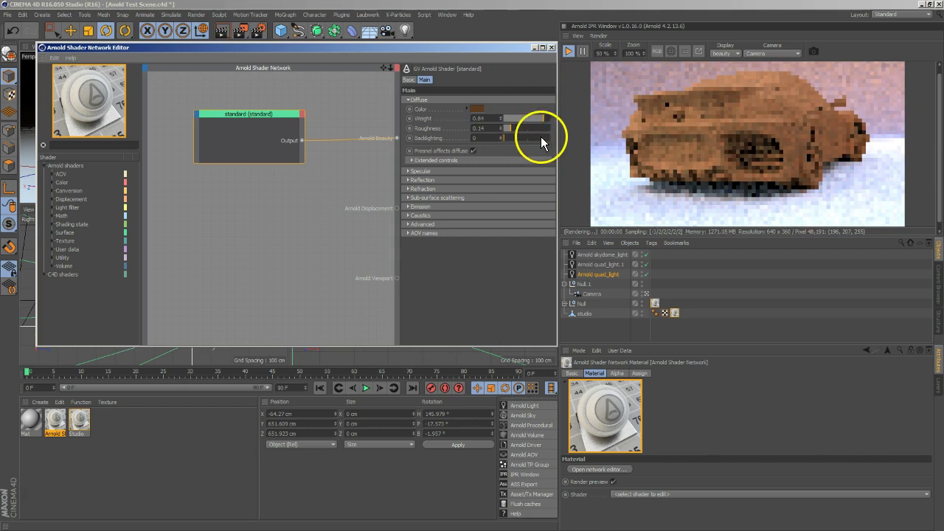
{"action": "left_click", "coordinate": [509, 129]}
{"action": "left_click", "coordinate": [517, 129]}
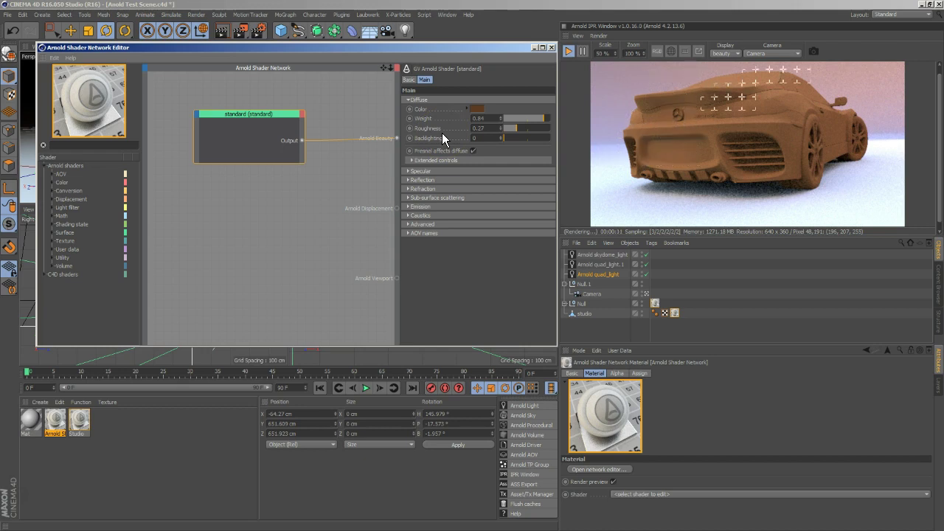
Set the car shader's diffuse Backlighting to 0.71 and lower its Weight to 0.69.
{"action": "left_click", "coordinate": [499, 147]}
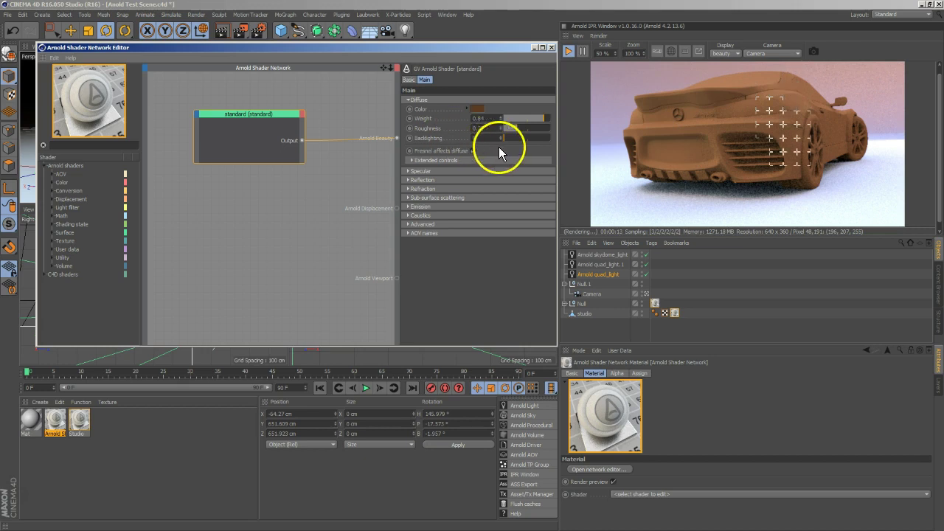
{"action": "left_click_drag", "start_coordinate": [507, 141], "coordinate": [538, 140]}
{"action": "left_click_drag", "start_coordinate": [547, 121], "coordinate": [537, 122]}
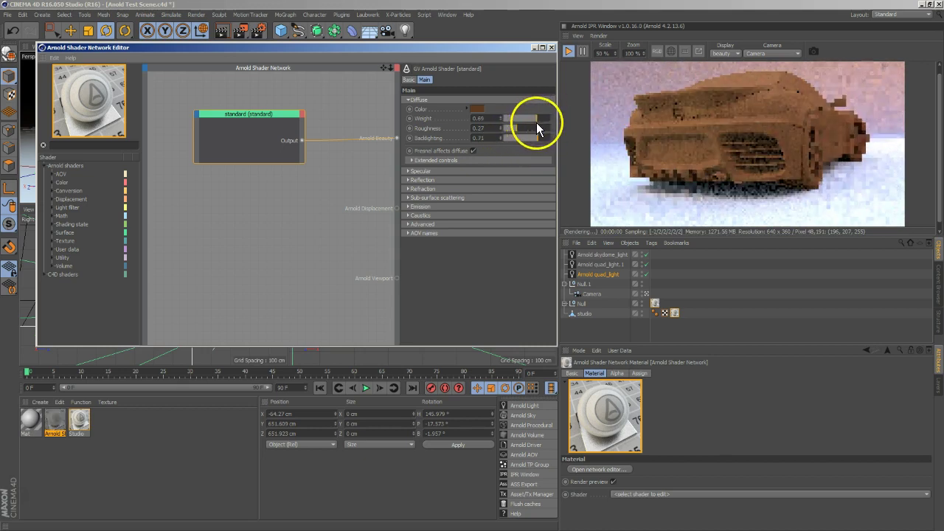
Test the Fresnel affects diffuse option on the car shader and set its Backlighting to 0.15 and Roughness to 0.
{"action": "left_click", "coordinate": [474, 151]}
{"action": "left_click_drag", "start_coordinate": [510, 140], "coordinate": [601, 147]}
{"action": "mouse_move", "coordinate": [541, 137]}
{"action": "left_mouse_down"}
{"action": "mouse_move", "coordinate": [497, 132]}
{"action": "mouse_move", "coordinate": [551, 138]}
{"action": "mouse_move", "coordinate": [507, 137]}
{"action": "left_mouse_up"}
Expand the extended diffuse controls of the car shader and lower the Direct diffuse scale to 0.25.
{"action": "left_click", "coordinate": [438, 161]}
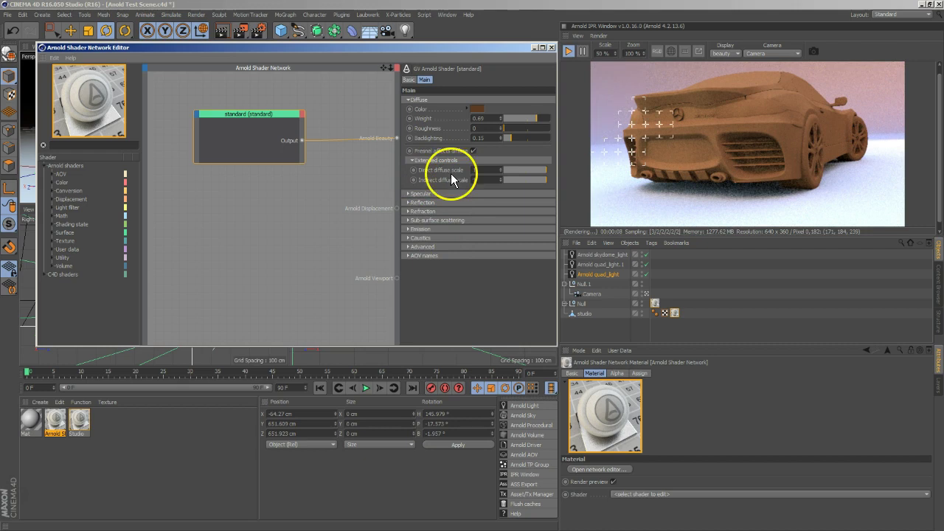
{"action": "left_click", "coordinate": [472, 183]}
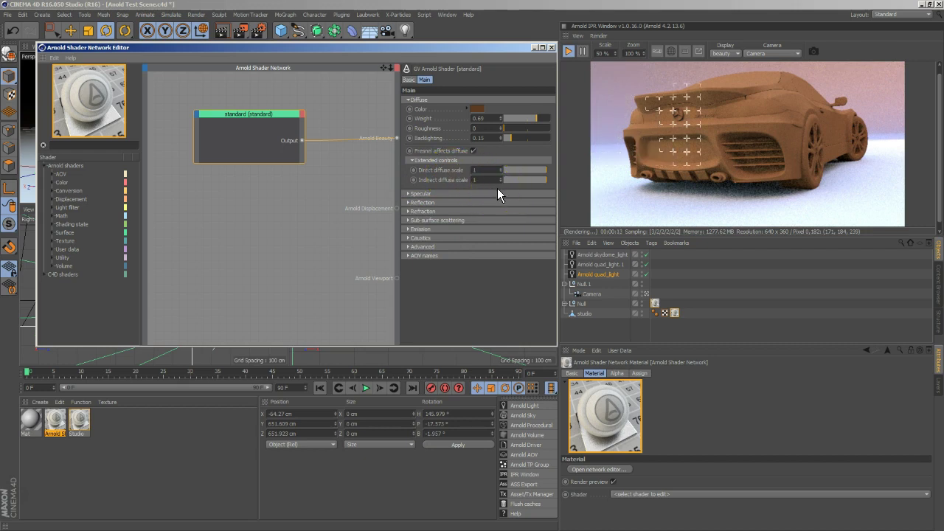
{"action": "left_click", "coordinate": [813, 135]}
{"action": "left_click", "coordinate": [735, 158]}
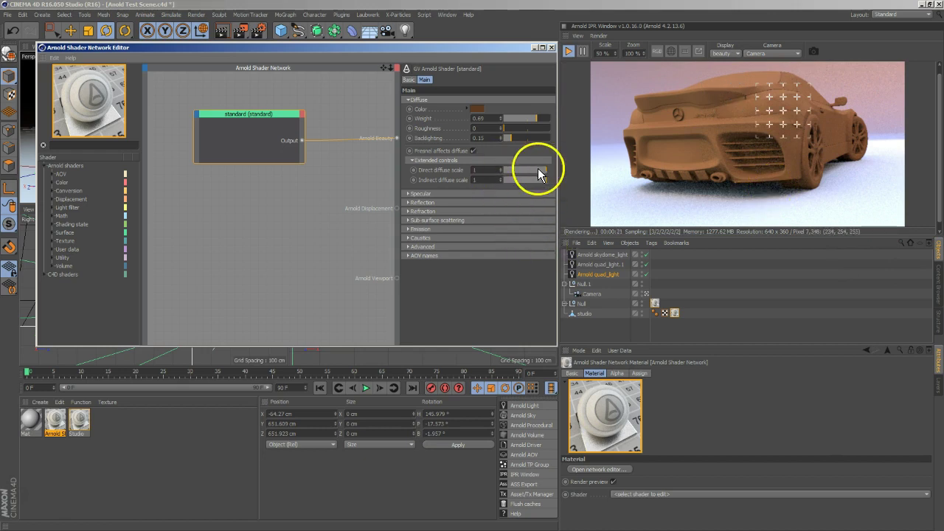
{"action": "left_click_drag", "start_coordinate": [539, 172], "coordinate": [516, 169]}
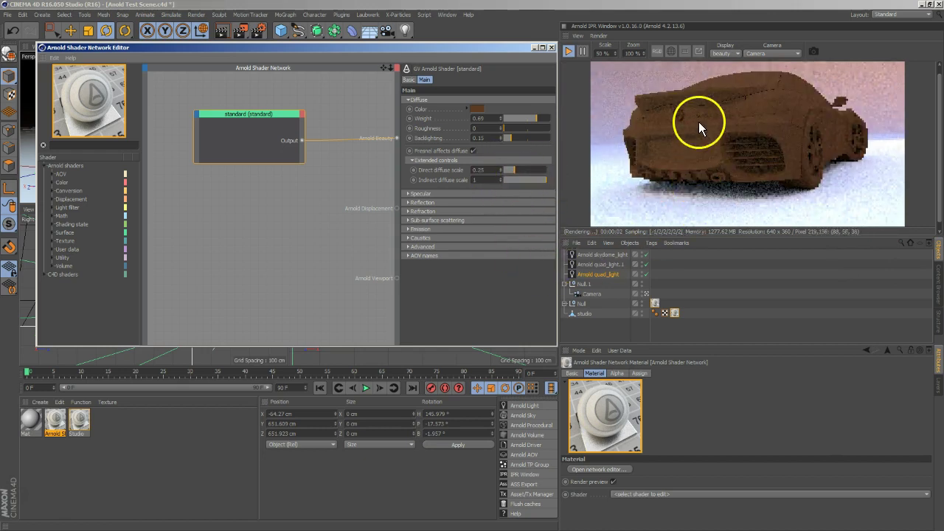
Raise the car shader's Direct diffuse scale to 1.5 and its Indirect diffuse scale to 5.27.
{"action": "left_click_drag", "start_coordinate": [516, 169], "coordinate": [575, 169]}
{"action": "mouse_move", "coordinate": [499, 169]}
{"action": "left_mouse_down"}
{"action": "mouse_move", "coordinate": [494, 152]}
{"action": "mouse_move", "coordinate": [501, 184]}
{"action": "left_mouse_up"}
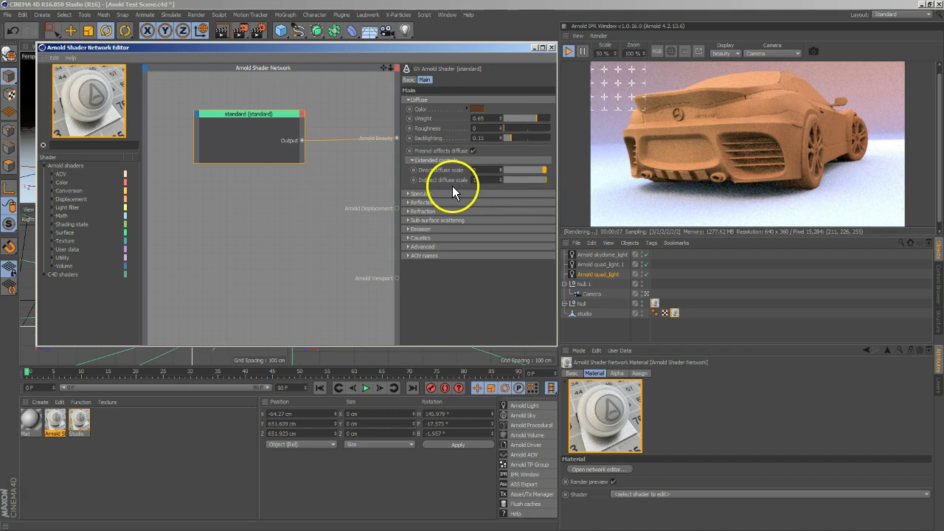
{"action": "left_click", "coordinate": [476, 169]}
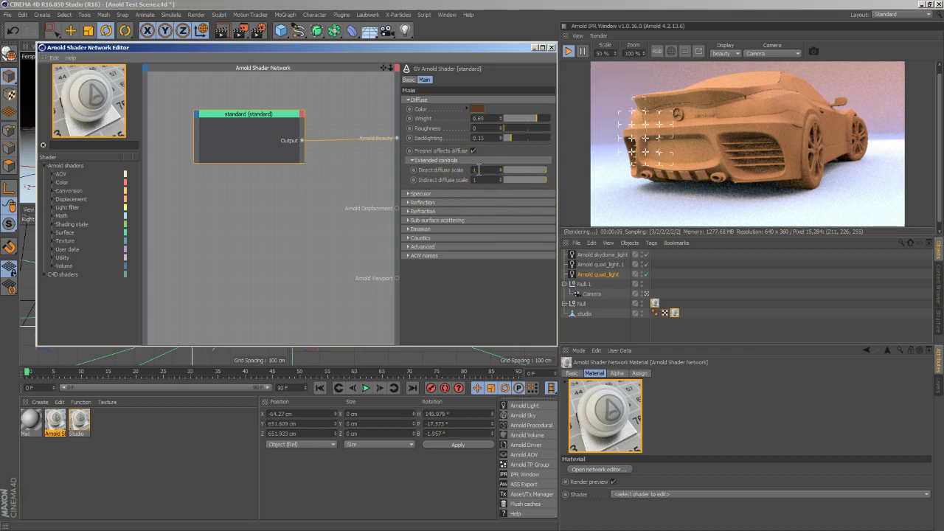
{"action": "type", "text": "0"}
{"action": "key", "text": "Return"}
{"action": "left_click", "coordinate": [489, 168]}
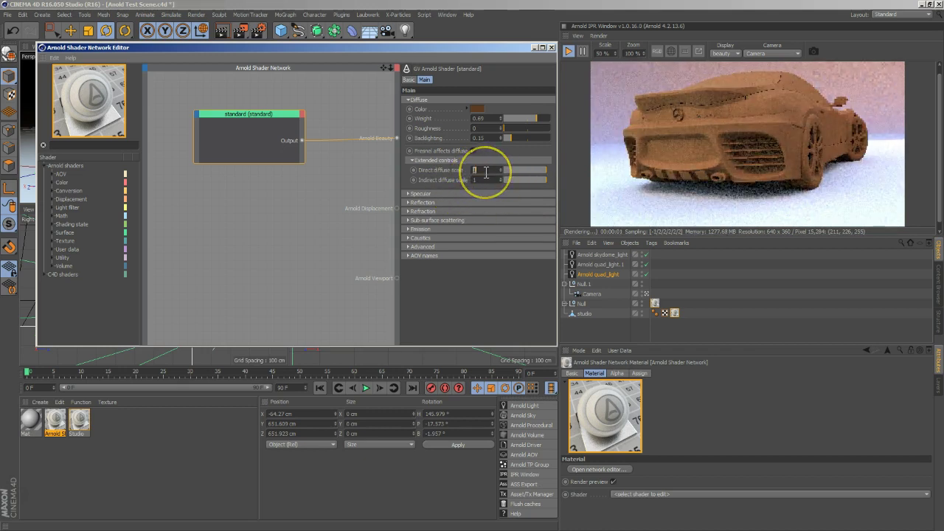
{"action": "key", "text": "Return"}
{"action": "left_click_drag", "start_coordinate": [819, 200], "coordinate": [743, 174]}
{"action": "left_click_drag", "start_coordinate": [680, 144], "coordinate": [636, 228]}
{"action": "mouse_move", "coordinate": [500, 177]}
{"action": "left_mouse_down"}
{"action": "mouse_move", "coordinate": [510, 133]}
{"action": "mouse_move", "coordinate": [500, 180]}
{"action": "left_mouse_up"}
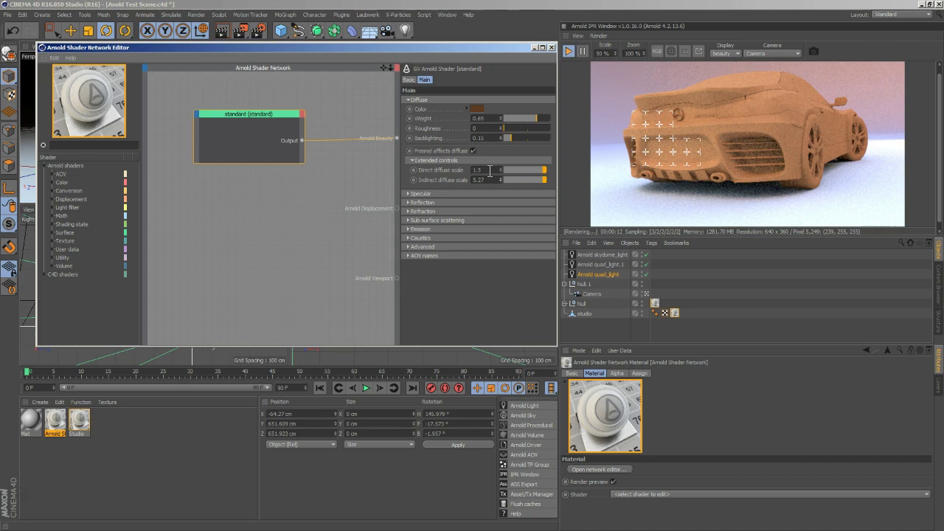
Set the car shader's diffuse Weight to 0.77 after trying 1, and its diffuse Roughness to 0.18.
{"action": "left_click_drag", "start_coordinate": [534, 119], "coordinate": [570, 119]}
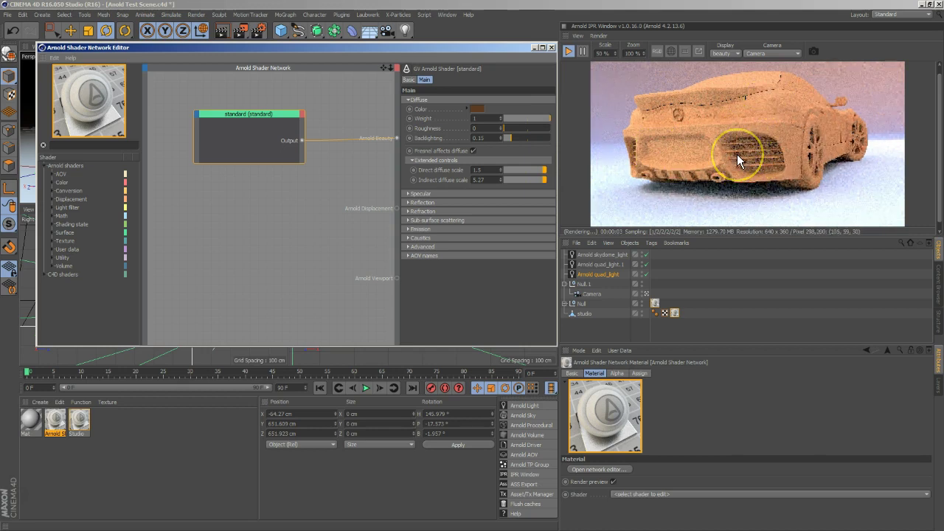
{"action": "left_click", "coordinate": [786, 181]}
{"action": "left_click_drag", "start_coordinate": [785, 178], "coordinate": [777, 169]}
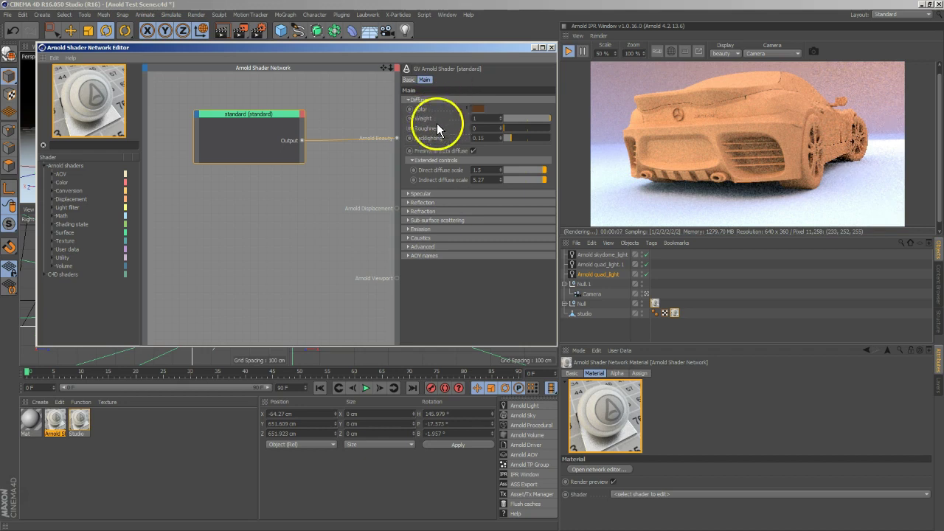
{"action": "left_click_drag", "start_coordinate": [550, 117], "coordinate": [538, 119]}
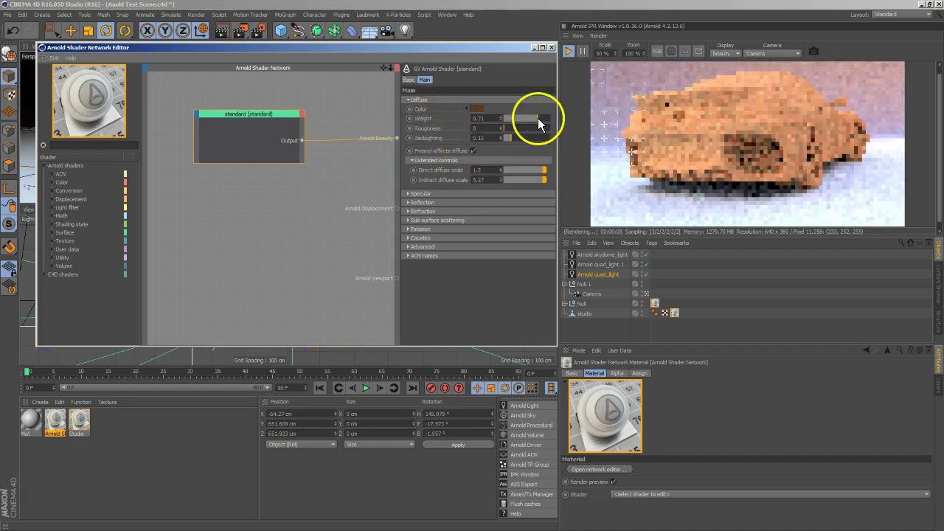
{"action": "left_click", "coordinate": [541, 120]}
{"action": "left_click_drag", "start_coordinate": [504, 132], "coordinate": [513, 129]}
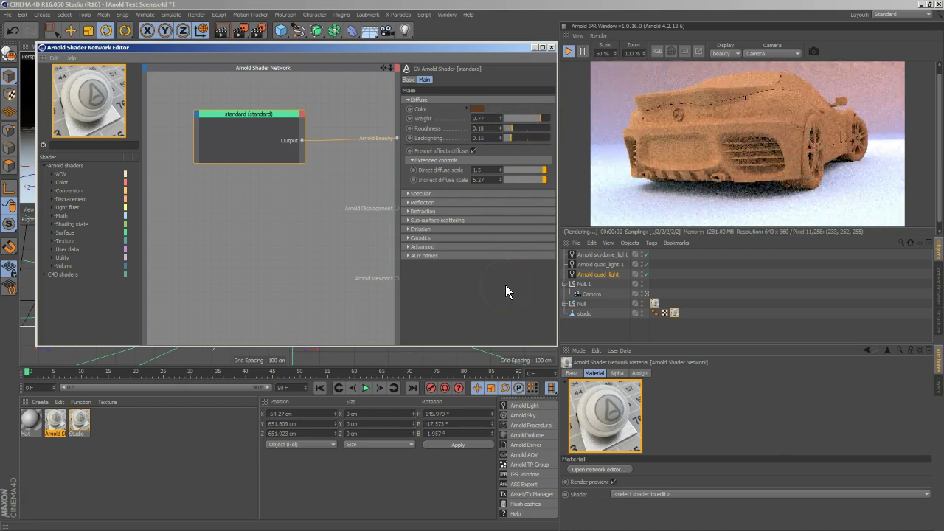
Collapse the diffuse settings, compare the specular and reflection settings of the car shader, and set the specular Weight to 0.34.
{"action": "left_click", "coordinate": [422, 100]}
{"action": "left_click", "coordinate": [425, 110]}
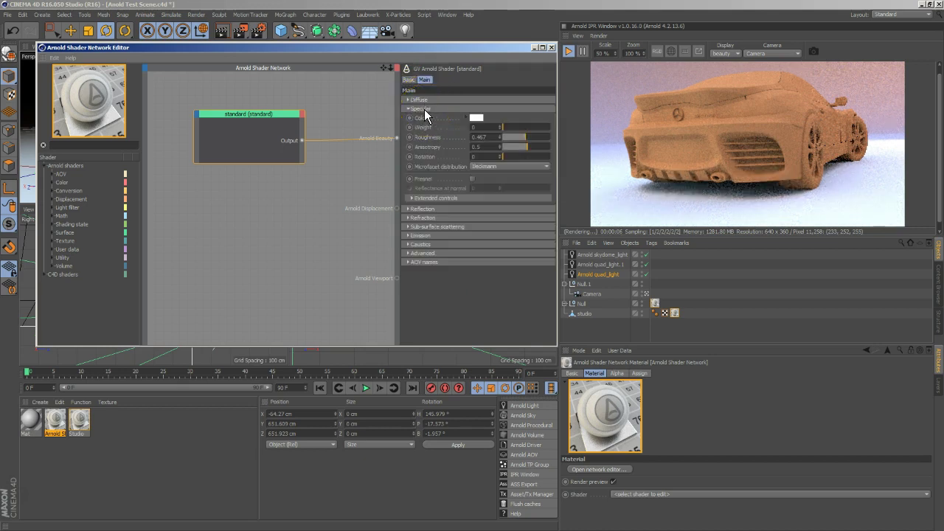
{"action": "left_click", "coordinate": [432, 209]}
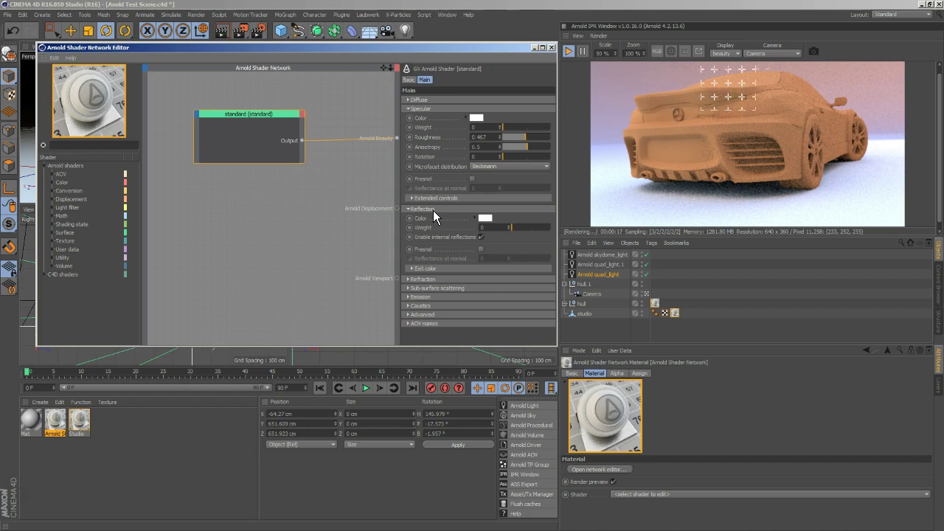
{"action": "left_click", "coordinate": [433, 210]}
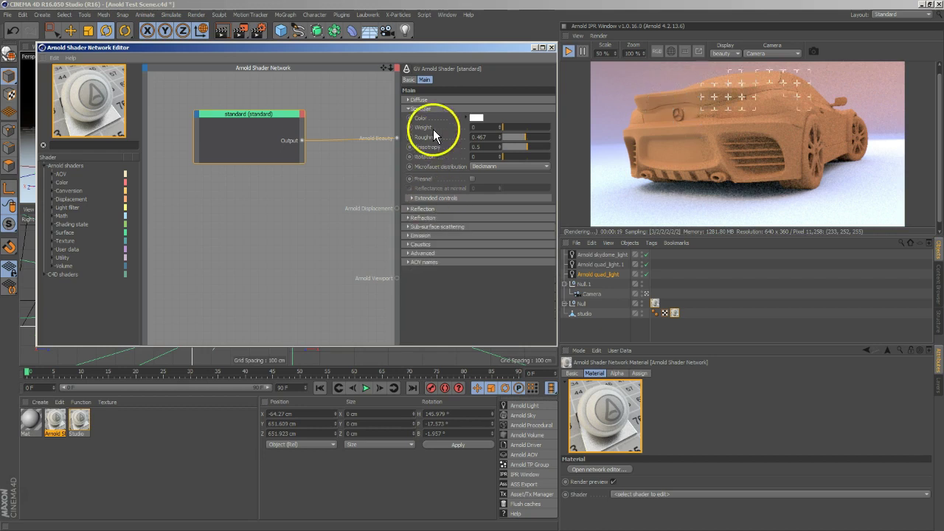
{"action": "left_click", "coordinate": [436, 209]}
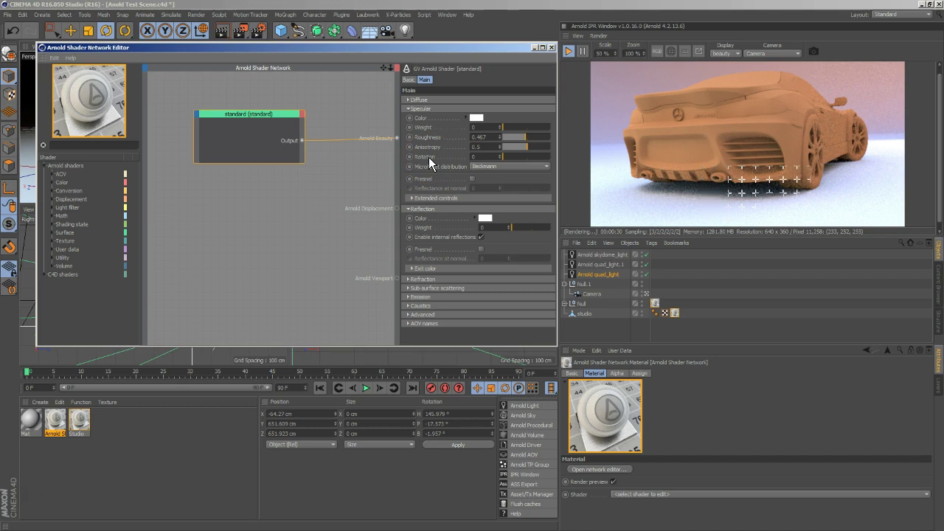
{"action": "left_click", "coordinate": [436, 207]}
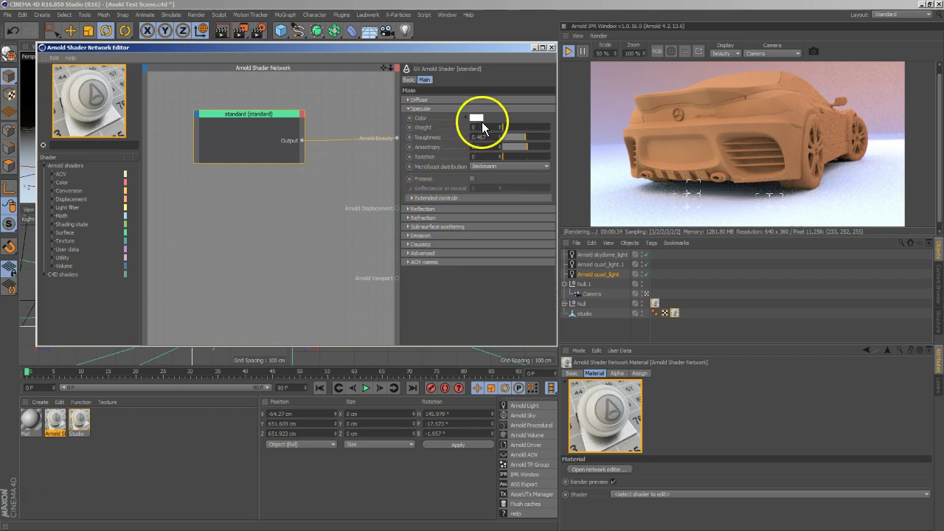
{"action": "left_click_drag", "start_coordinate": [506, 129], "coordinate": [520, 128]}
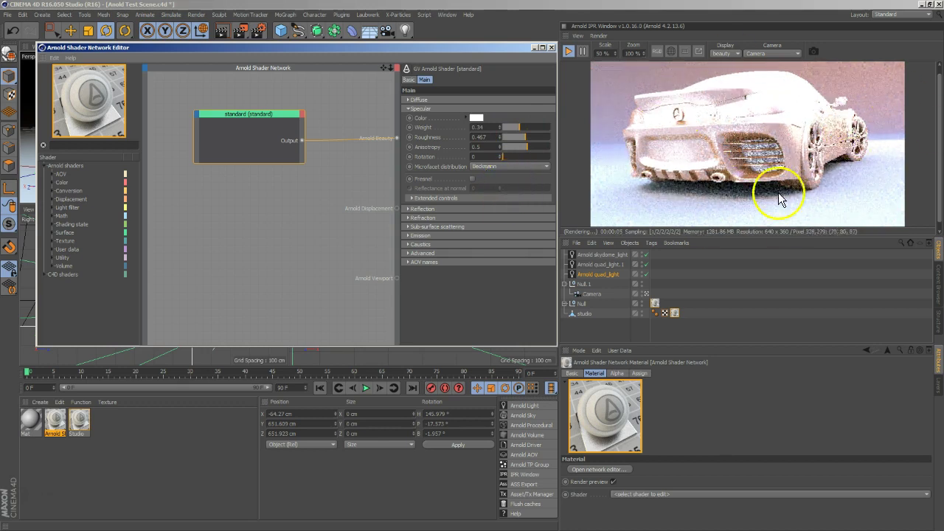
Raise the skydome light's Intensity to 8.8 and load Zion_7_Sunsetpeek_Ref as its color image without copying it to the project.
{"action": "left_click", "coordinate": [607, 255]}
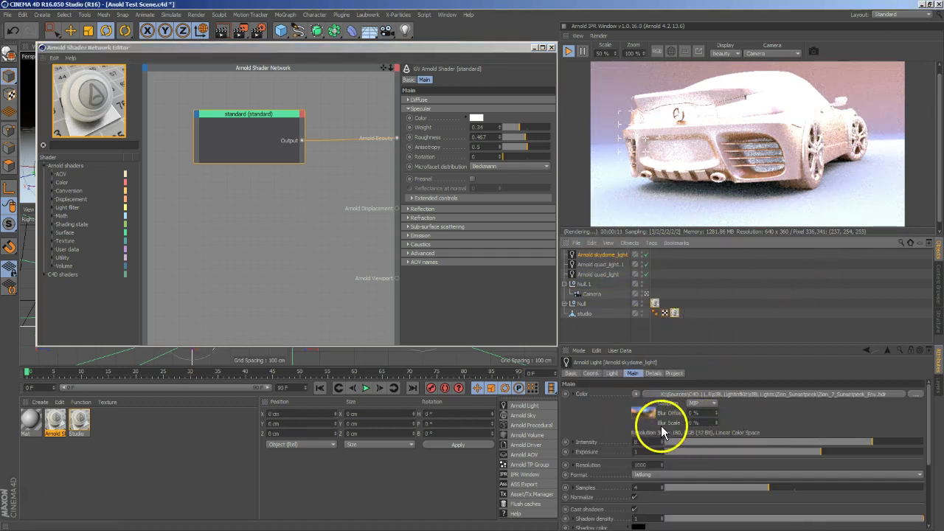
{"action": "left_click_drag", "start_coordinate": [830, 441], "coordinate": [892, 448]}
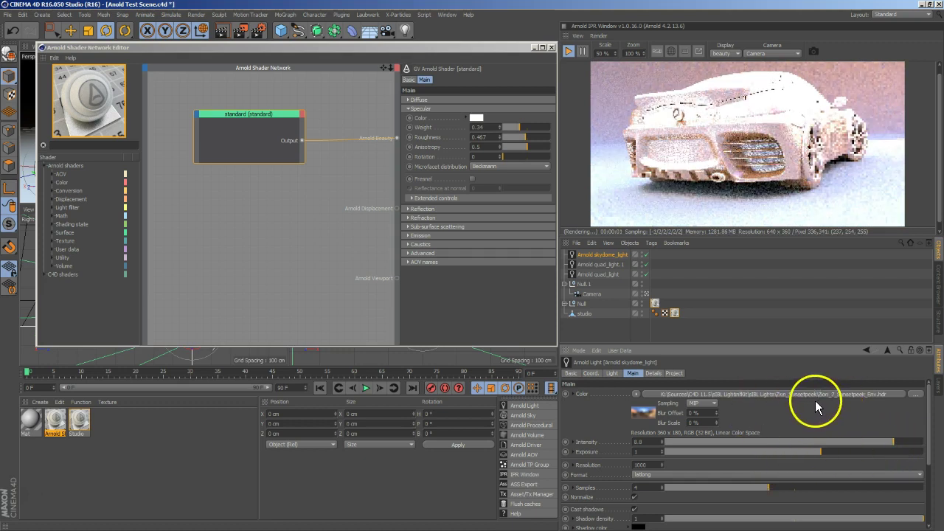
{"action": "left_click", "coordinate": [915, 394]}
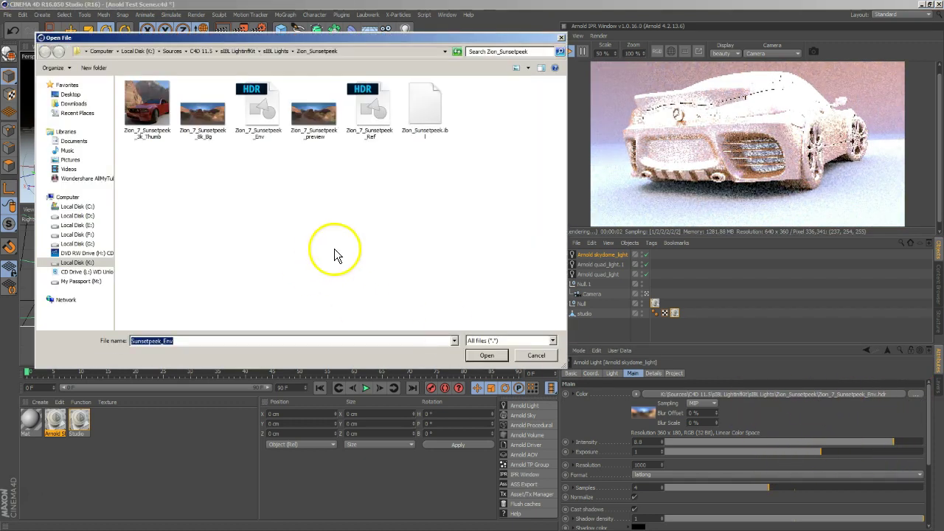
{"action": "left_click", "coordinate": [369, 134]}
{"action": "left_click", "coordinate": [484, 356]}
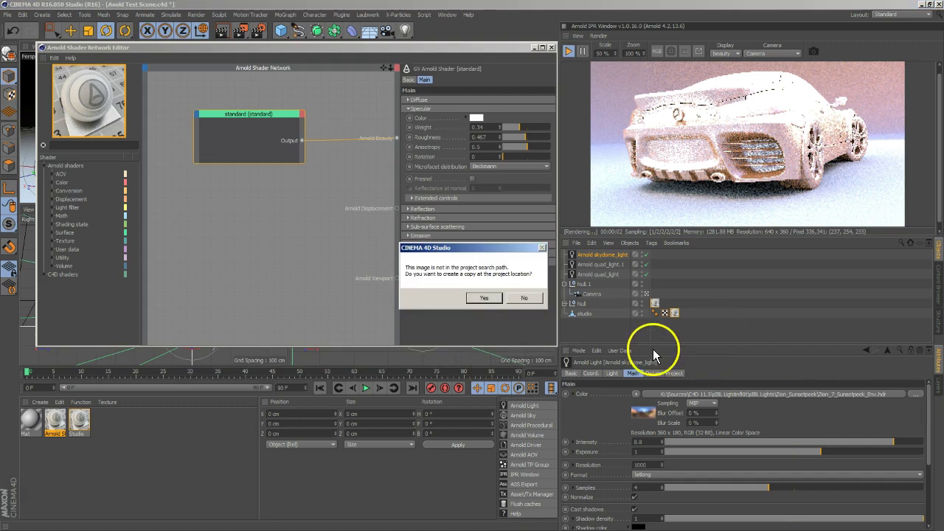
{"action": "left_click", "coordinate": [527, 298]}
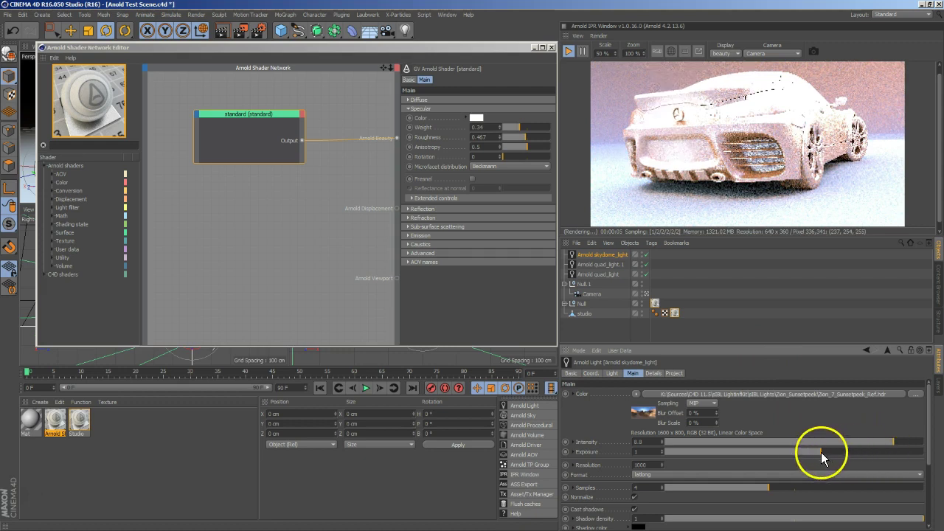
Set the skydome light's Exposure to 0.73 and compare the render with the light temporarily disabled.
{"action": "left_click_drag", "start_coordinate": [821, 452], "coordinate": [805, 452]}
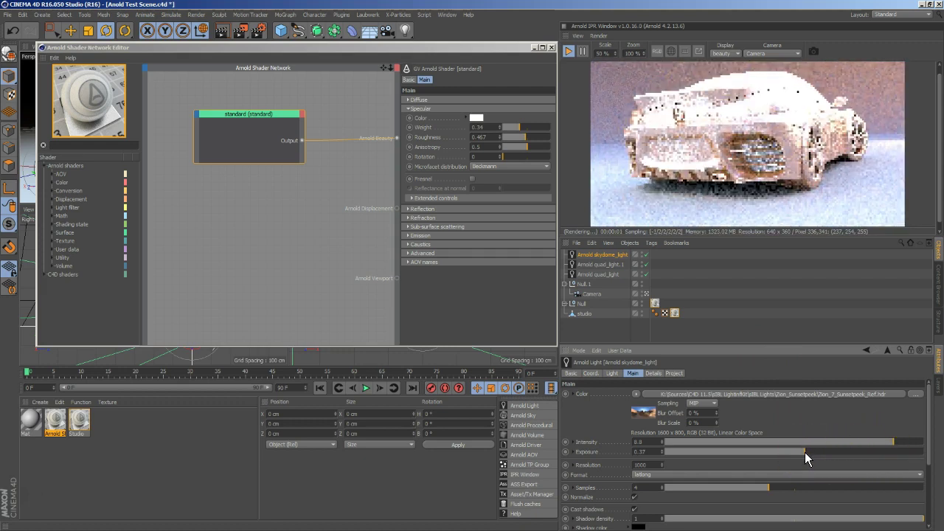
{"action": "left_click_drag", "start_coordinate": [806, 452], "coordinate": [813, 453]}
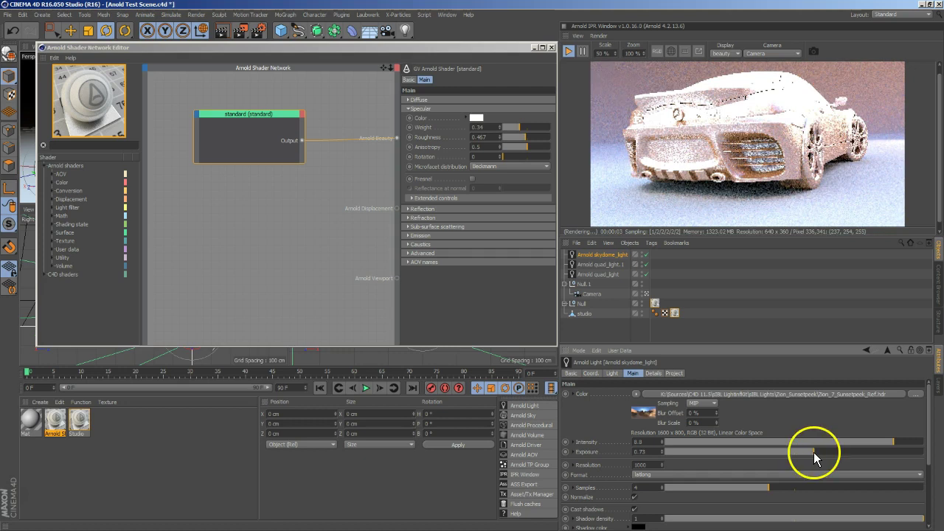
{"action": "left_click", "coordinate": [775, 190]}
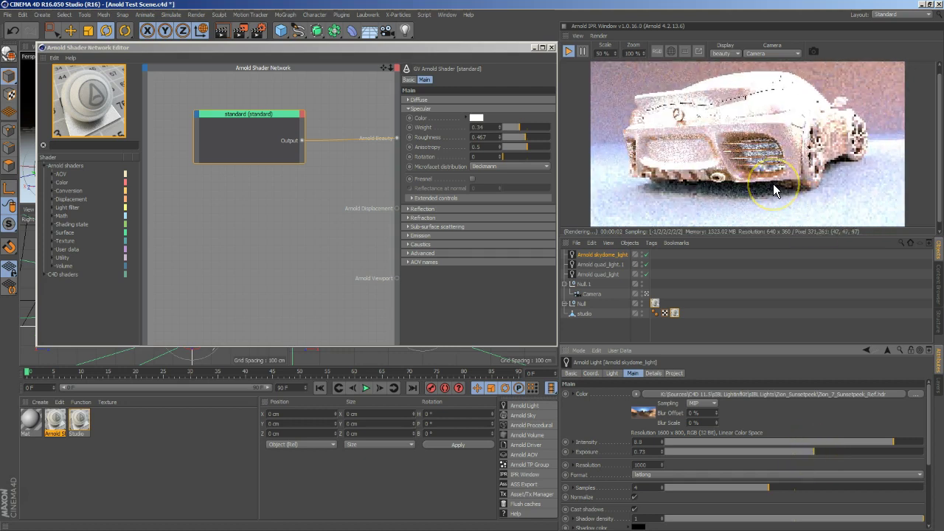
{"action": "left_click", "coordinate": [756, 245]}
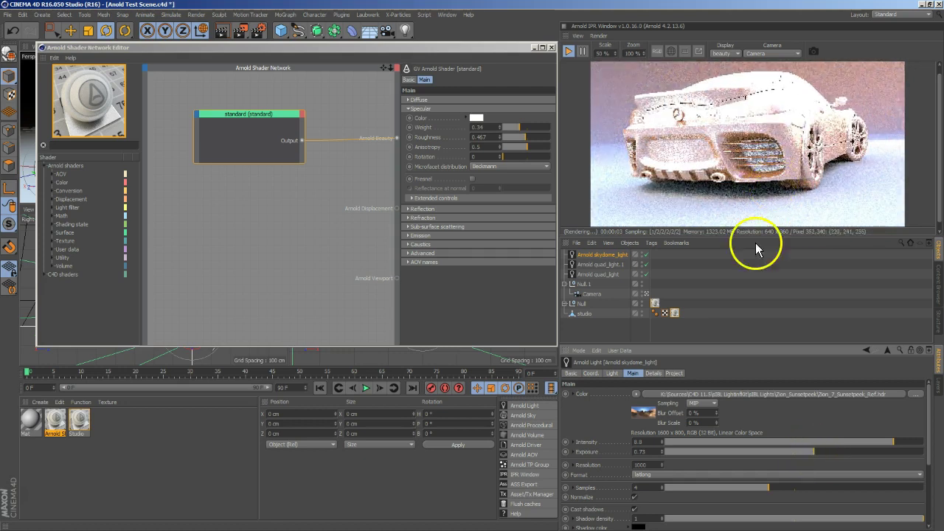
{"action": "left_click", "coordinate": [646, 254]}
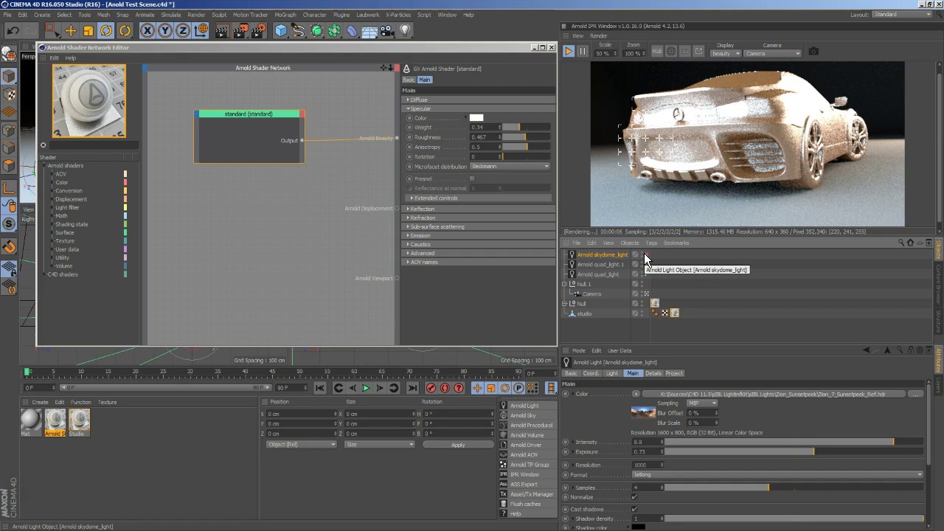
{"action": "left_click", "coordinate": [645, 254]}
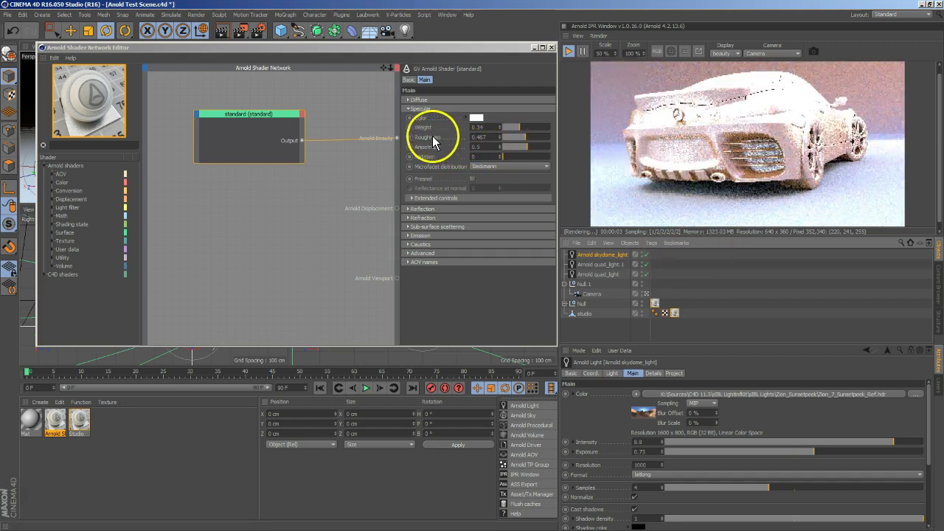
Lower the car shader's specular Roughness to 0.12 and set its diffuse Backlighting to 0.
{"action": "mouse_move", "coordinate": [525, 138]}
{"action": "left_mouse_down"}
{"action": "mouse_move", "coordinate": [545, 138]}
{"action": "mouse_move", "coordinate": [509, 139]}
{"action": "left_mouse_up"}
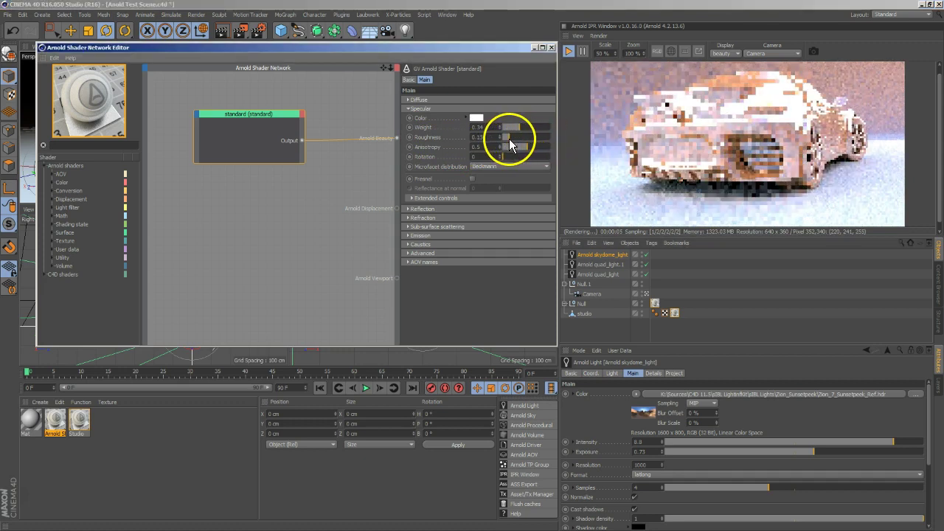
{"action": "left_click_drag", "start_coordinate": [581, 190], "coordinate": [739, 175], "text": "alt"}
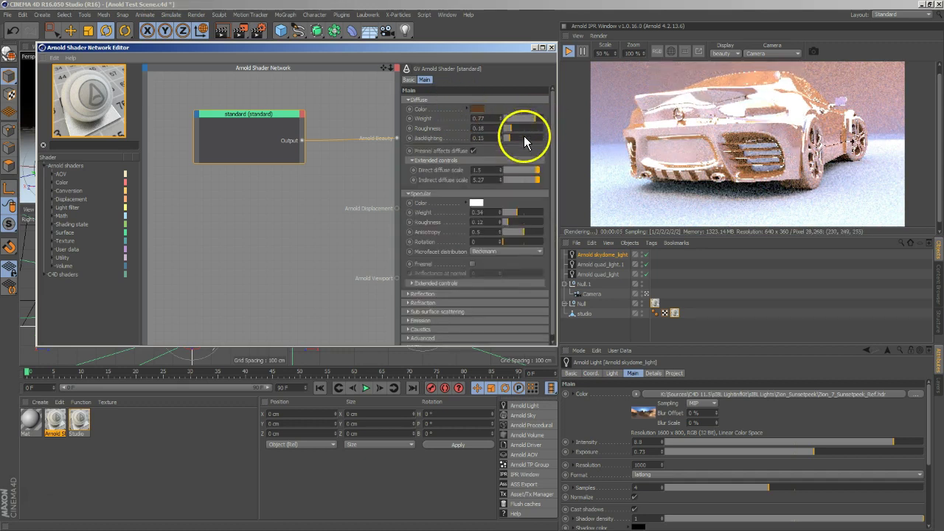
{"action": "left_click_drag", "start_coordinate": [506, 139], "coordinate": [489, 138]}
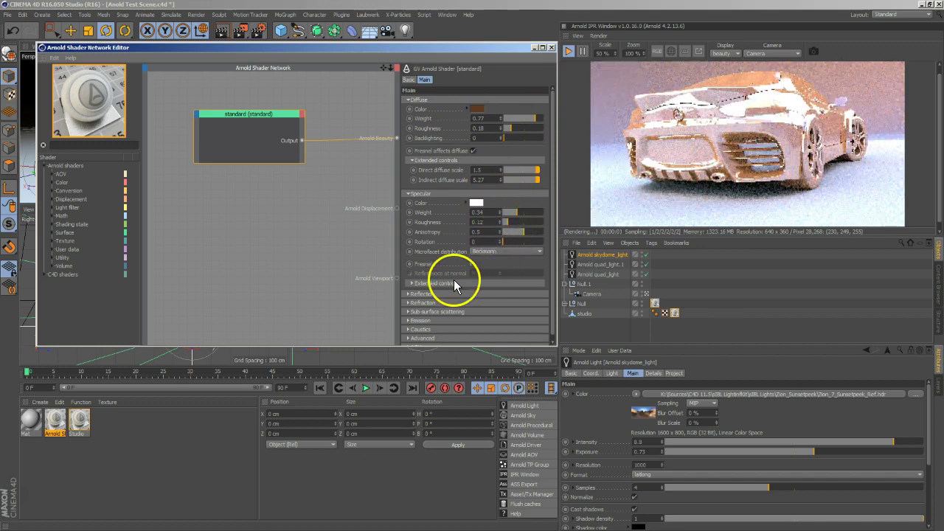
Set the car shader's Direct and Indirect diffuse scale back to 1 and raise its diffuse Roughness to 0.37.
{"action": "double_click", "coordinate": [487, 169]}
{"action": "type", "text": "1"}
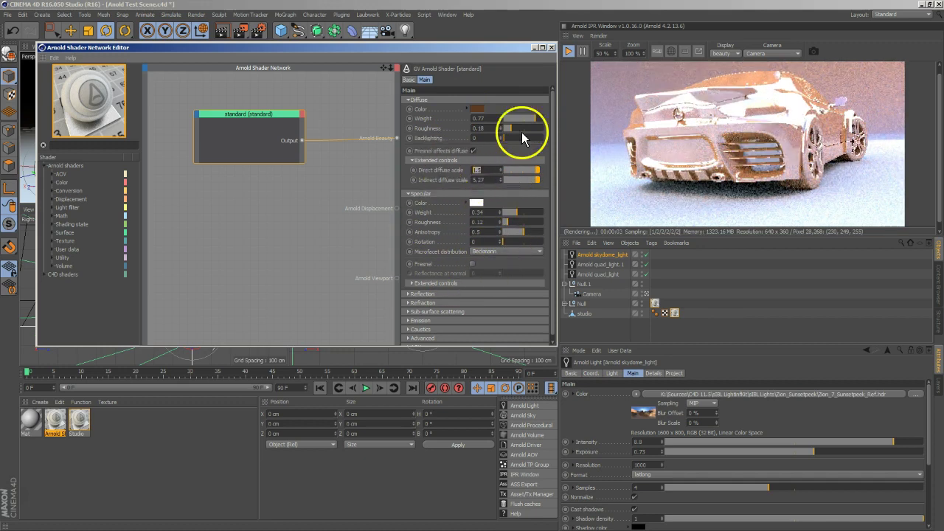
{"action": "key", "text": "Return"}
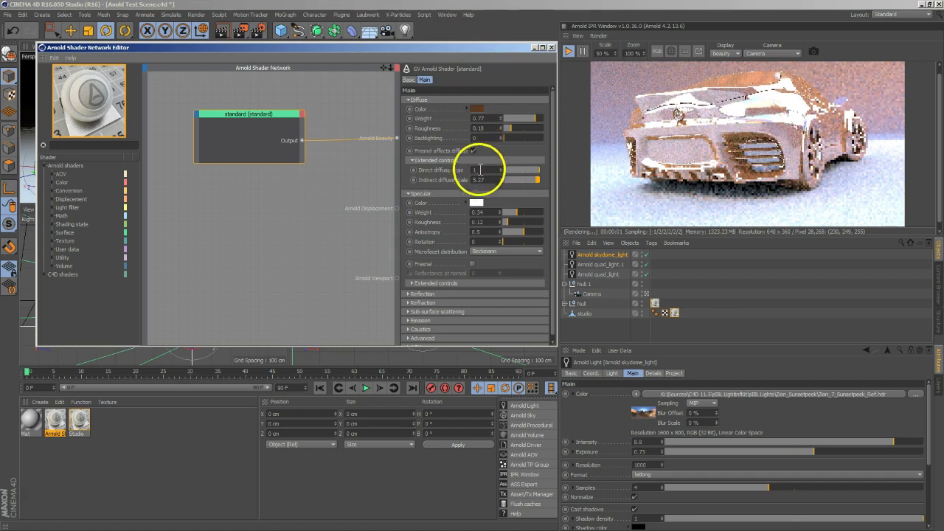
{"action": "double_click", "coordinate": [481, 181]}
{"action": "type", "text": "1"}
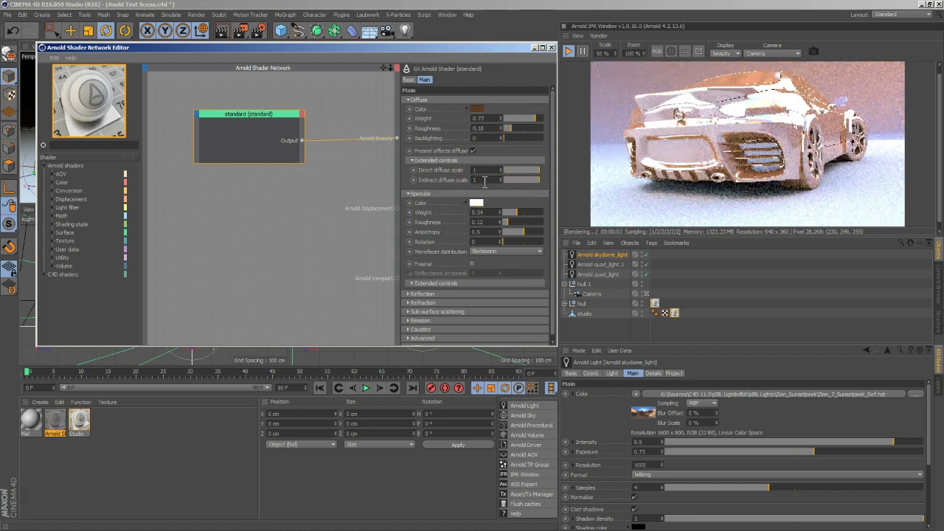
{"action": "key", "text": "Return"}
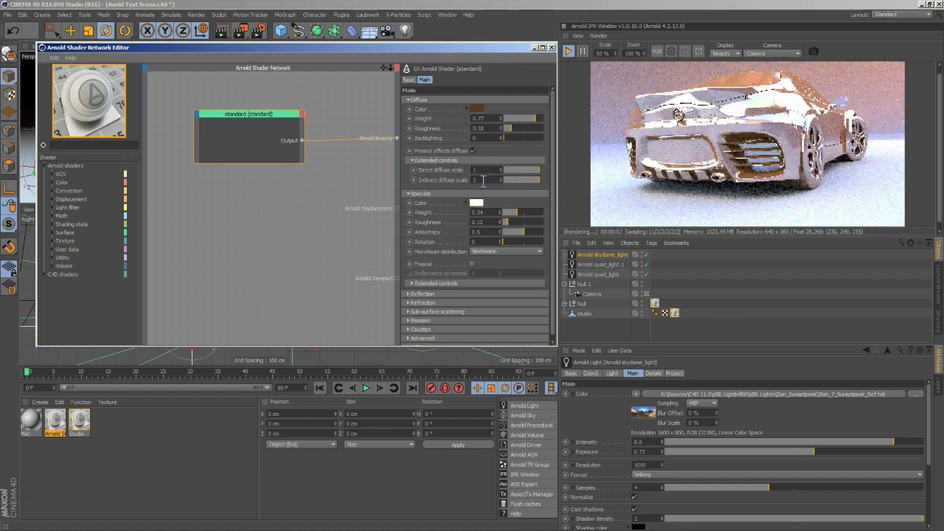
{"action": "left_click", "coordinate": [498, 205]}
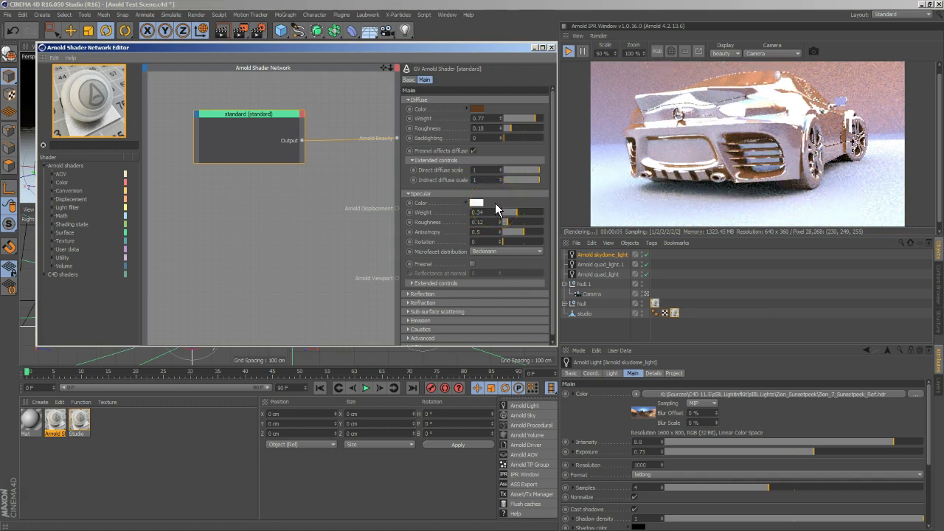
{"action": "left_click", "coordinate": [487, 150]}
{"action": "left_click_drag", "start_coordinate": [511, 130], "coordinate": [518, 133]}
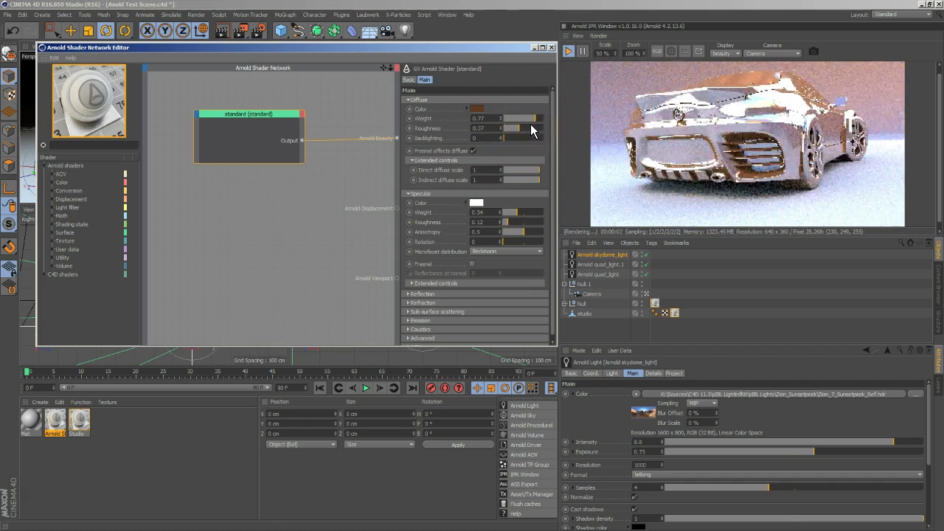
Set the car shader's specular Color to a pale orange, RGB 255, 223, 191.
{"action": "left_click", "coordinate": [476, 203]}
{"action": "left_click_drag", "start_coordinate": [456, 171], "coordinate": [458, 169]}
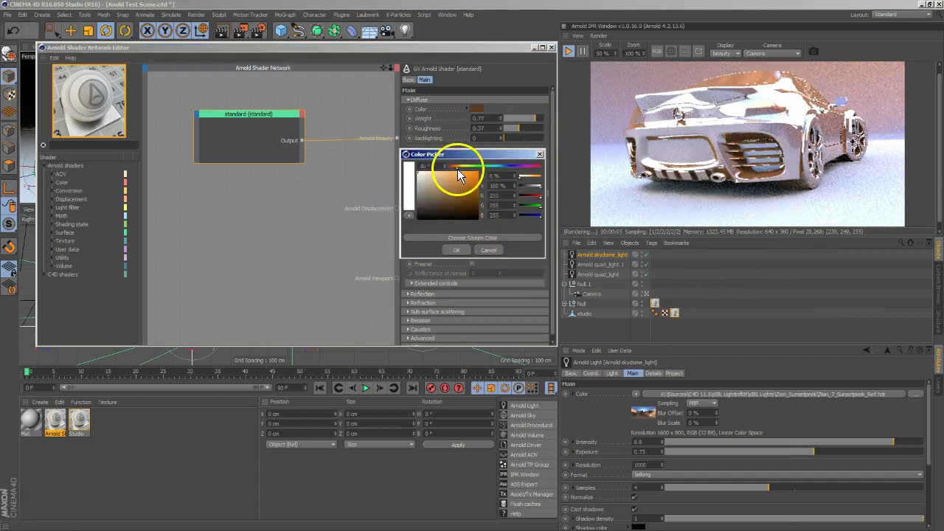
{"action": "left_click", "coordinate": [427, 177]}
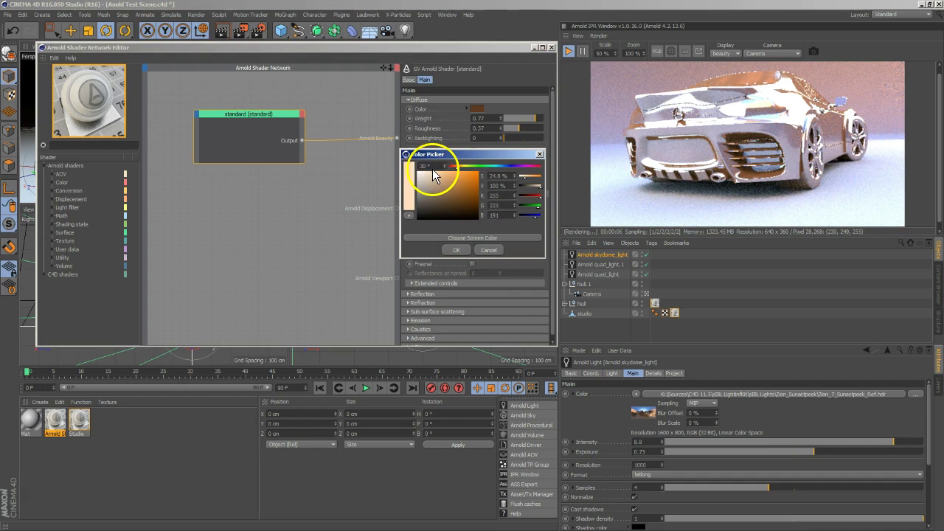
{"action": "left_click", "coordinate": [457, 251]}
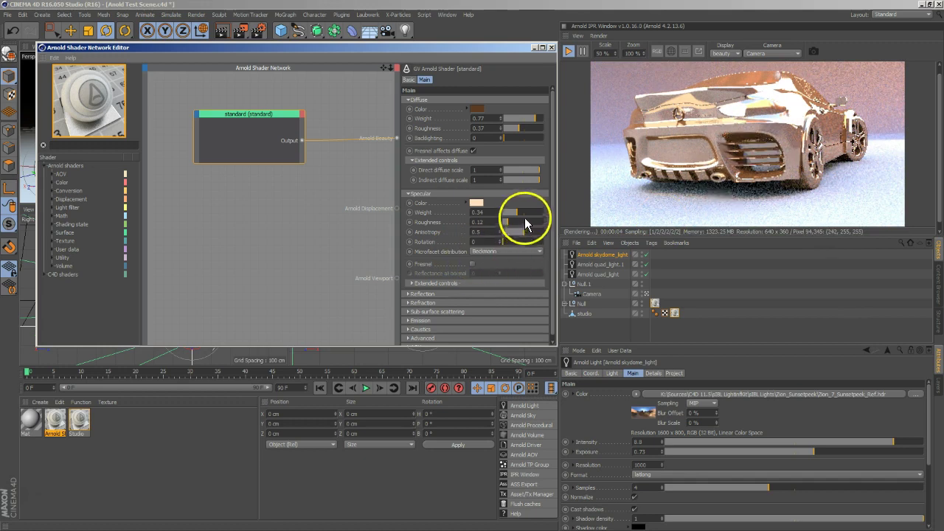
Set the car shader's specular Weight to 0.17 and its specular Roughness to 0.41.
{"action": "left_click_drag", "start_coordinate": [517, 218], "coordinate": [510, 218]}
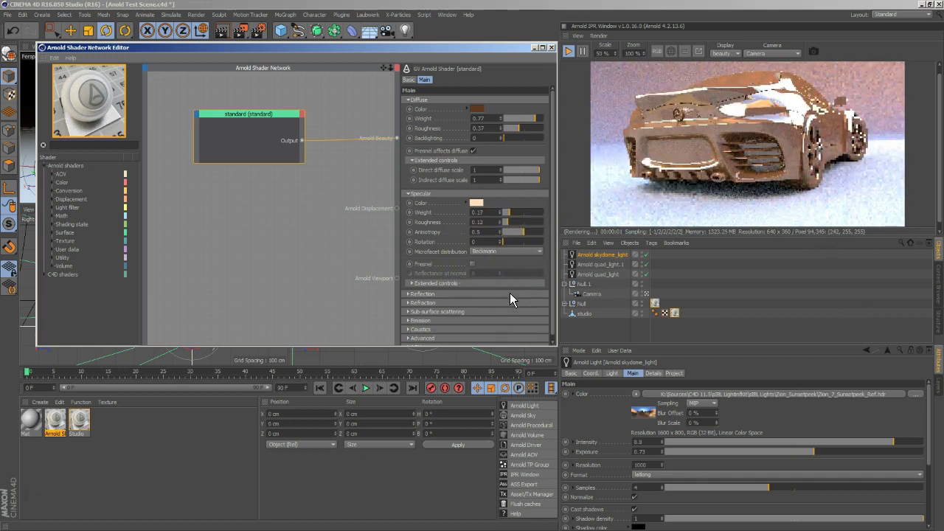
{"action": "left_click_drag", "start_coordinate": [509, 223], "coordinate": [521, 230]}
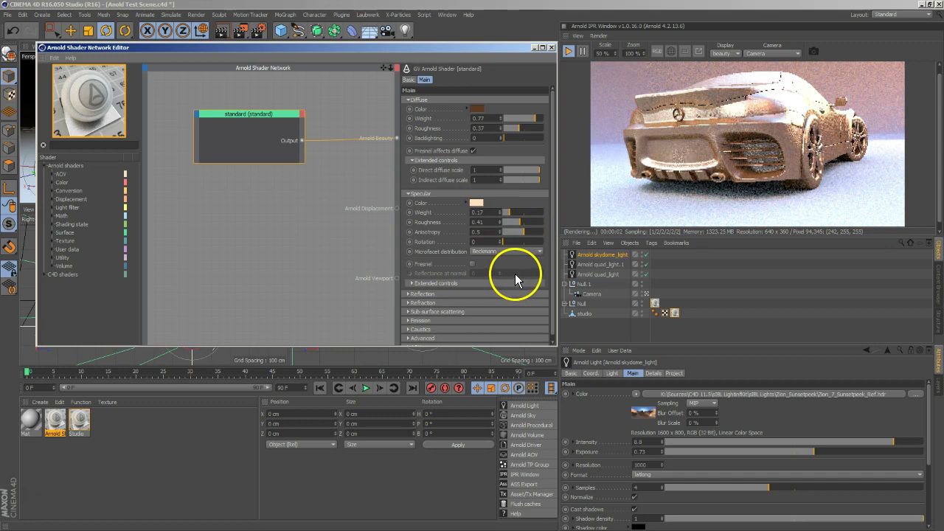
Try GGX as the specular Microfacet distribution and switch back to Beckmann.
{"action": "left_click", "coordinate": [439, 257]}
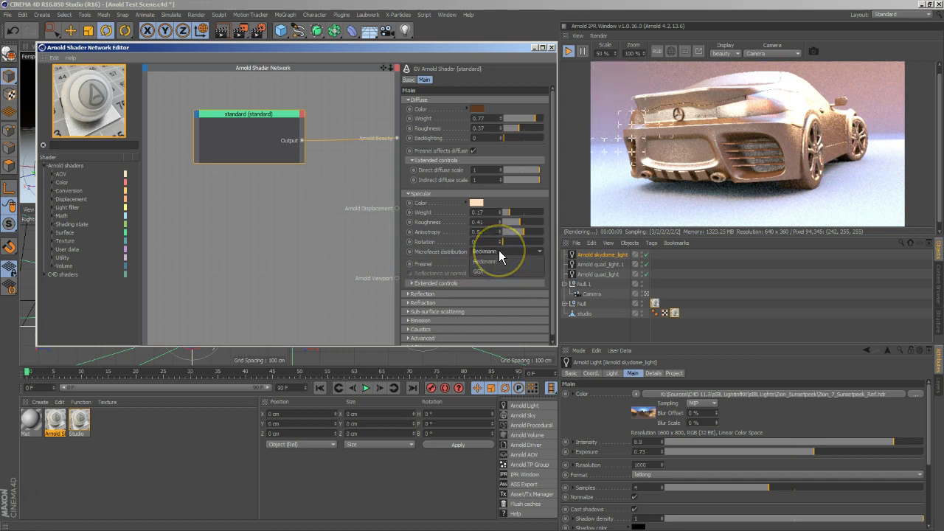
{"action": "mouse_move", "coordinate": [497, 281]}
{"action": "left_mouse_down"}
{"action": "mouse_move", "coordinate": [494, 247]}
{"action": "mouse_move", "coordinate": [494, 267]}
{"action": "left_mouse_up"}
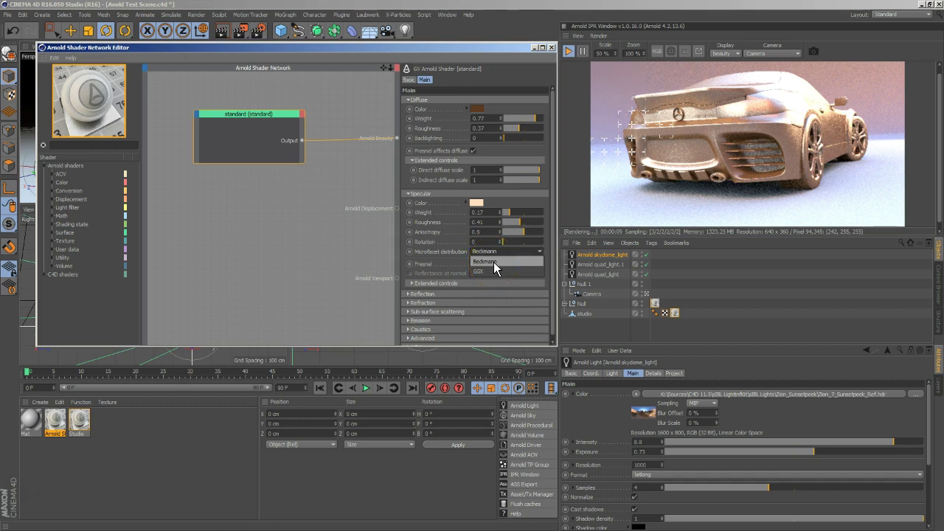
{"action": "mouse_move", "coordinate": [494, 263]}
{"action": "left_mouse_down"}
{"action": "mouse_move", "coordinate": [523, 266]}
{"action": "mouse_move", "coordinate": [489, 272]}
{"action": "mouse_move", "coordinate": [505, 265]}
{"action": "mouse_move", "coordinate": [507, 275]}
{"action": "mouse_move", "coordinate": [501, 269]}
{"action": "mouse_move", "coordinate": [727, 118]}
{"action": "mouse_move", "coordinate": [482, 274]}
{"action": "left_mouse_up"}
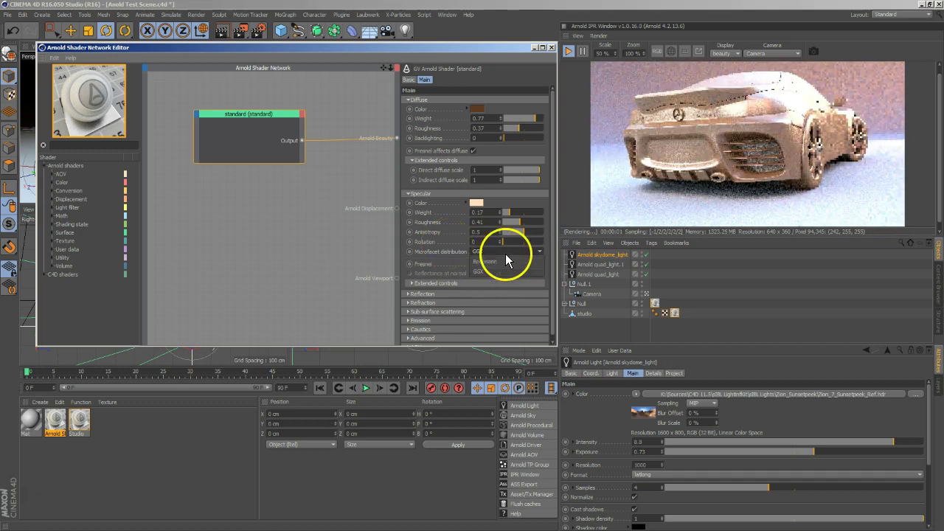
{"action": "left_click", "coordinate": [495, 260]}
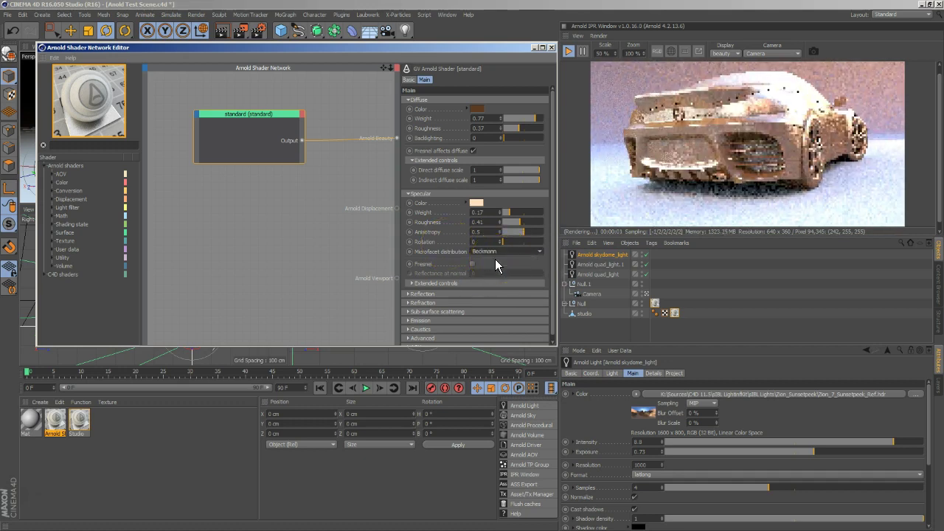
Examine the Arnold Renderer sampling and ray depth options in the render settings, leaving them unchanged.
{"action": "left_click", "coordinate": [258, 30]}
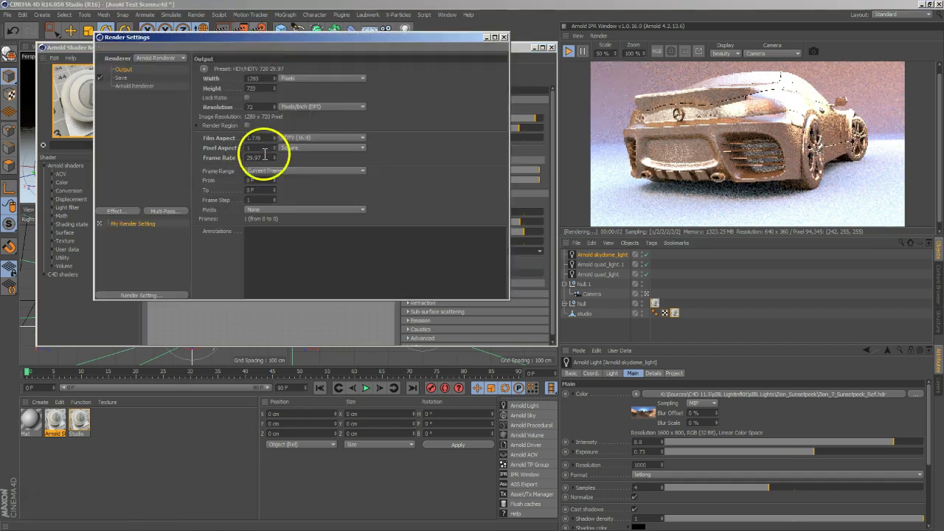
{"action": "left_click", "coordinate": [135, 86]}
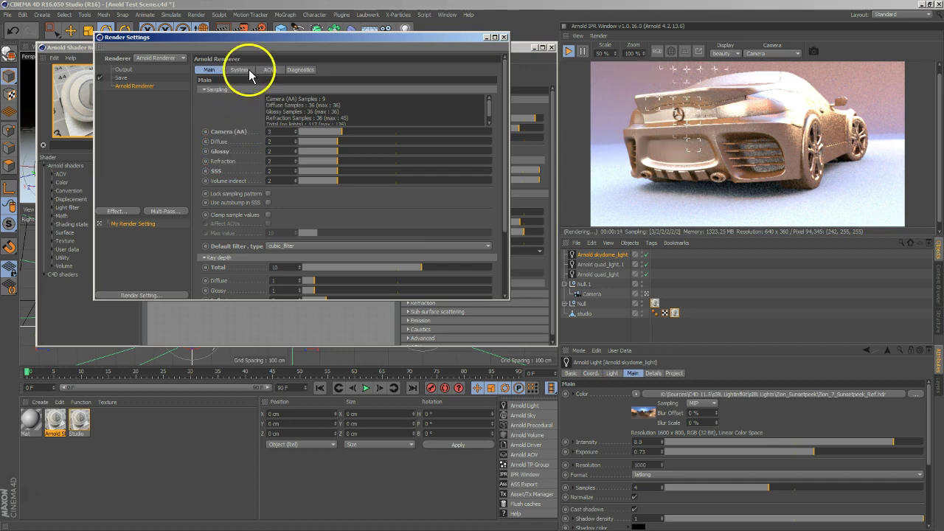
{"action": "left_click", "coordinate": [503, 37]}
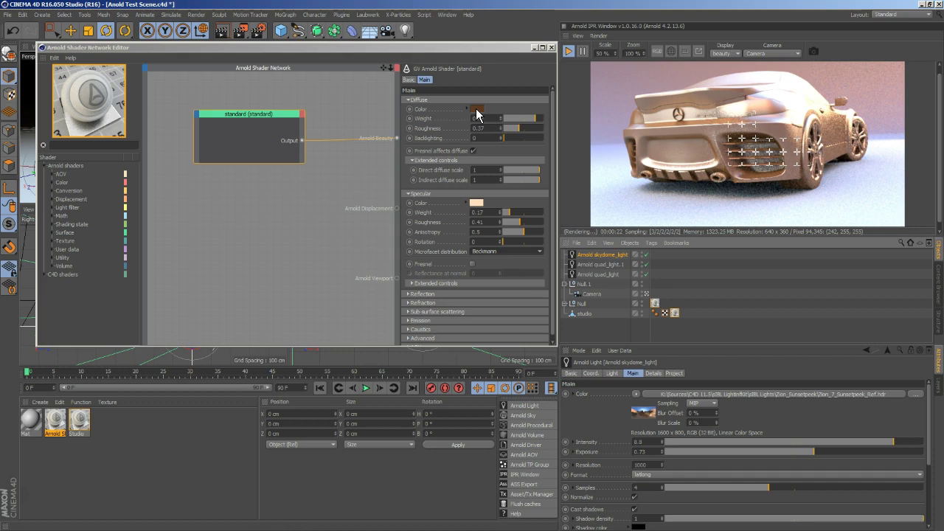
Set the car shader's diffuse Weight to 1 and its diffuse Roughness to 1.
{"action": "left_click_drag", "start_coordinate": [768, 140], "coordinate": [606, 131]}
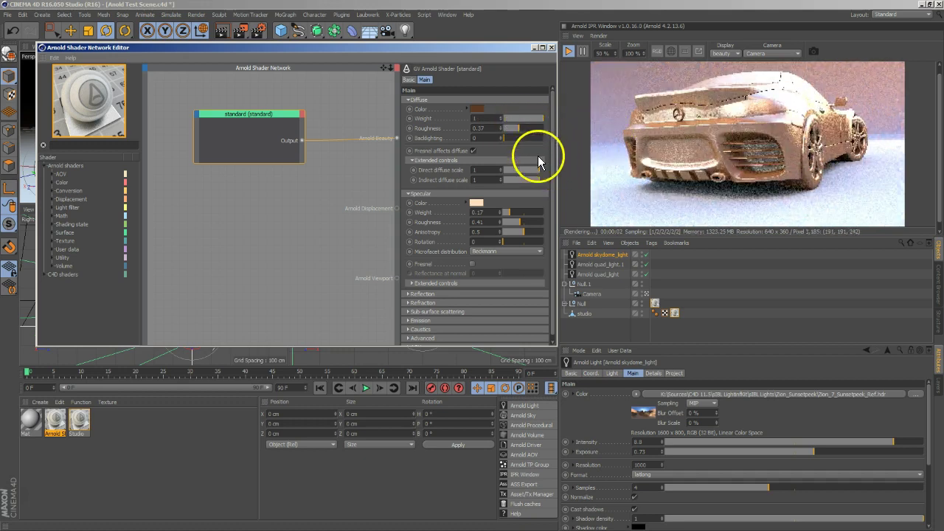
{"action": "left_click_drag", "start_coordinate": [518, 130], "coordinate": [683, 199]}
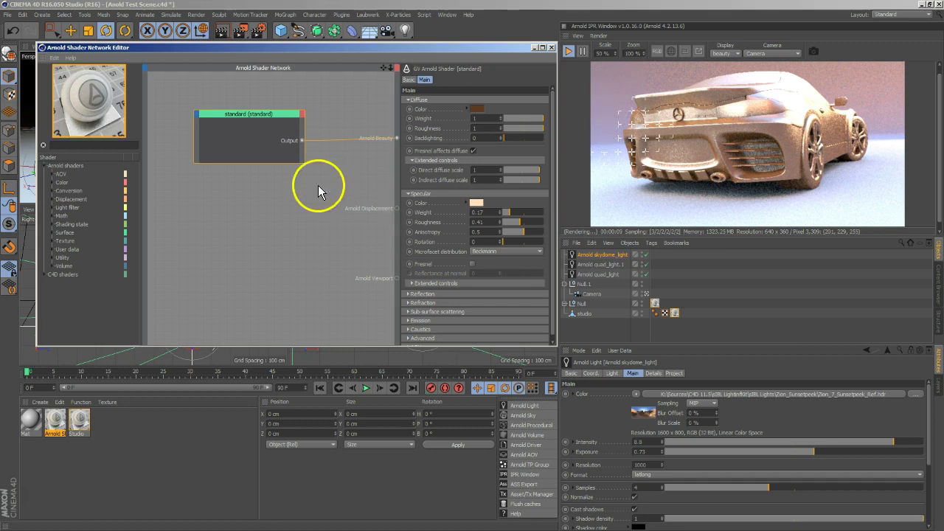
Review the standard node's available Diffuse input ports, including Extended controls, and shift the node slightly in the shader network.
{"action": "left_click", "coordinate": [198, 116]}
{"action": "mouse_move", "coordinate": [237, 124]}
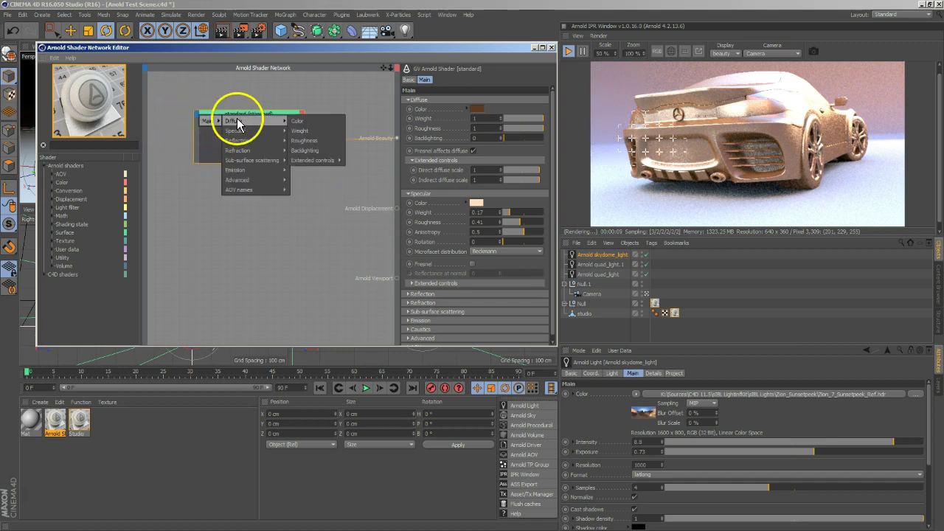
{"action": "left_click", "coordinate": [314, 160]}
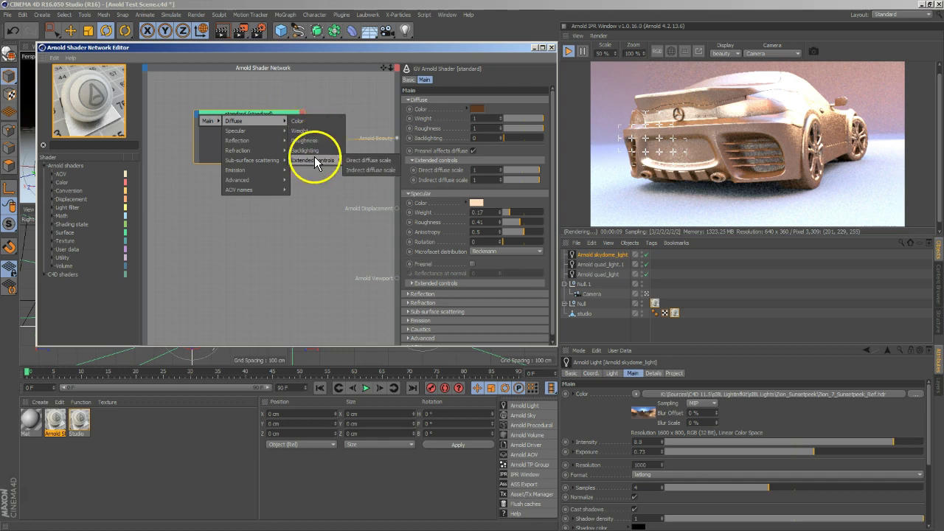
{"action": "left_click", "coordinate": [203, 121]}
{"action": "left_click", "coordinate": [217, 105]}
{"action": "left_click_drag", "start_coordinate": [217, 107], "coordinate": [226, 107]}
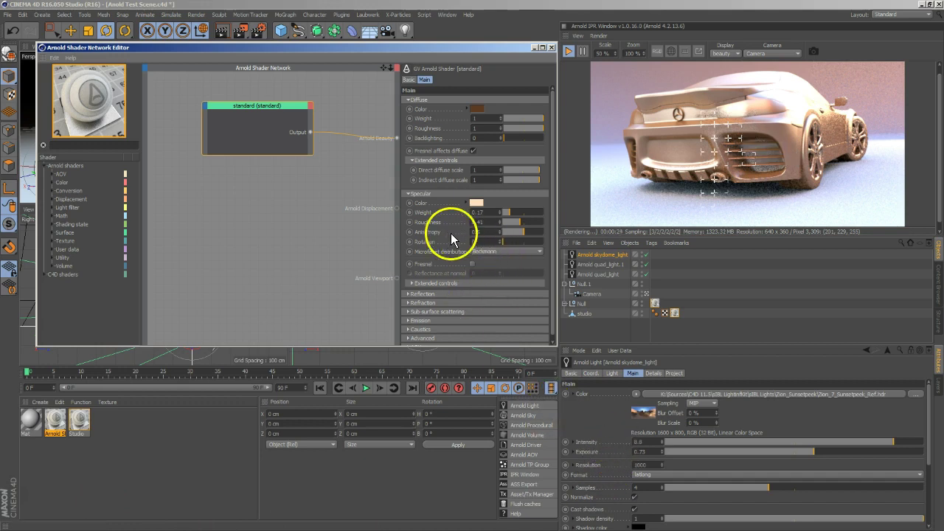
Collapse the Diffuse parameter group, take a brief look at Reflection, and leave only the Specular parameters expanded.
{"action": "left_click", "coordinate": [438, 194]}
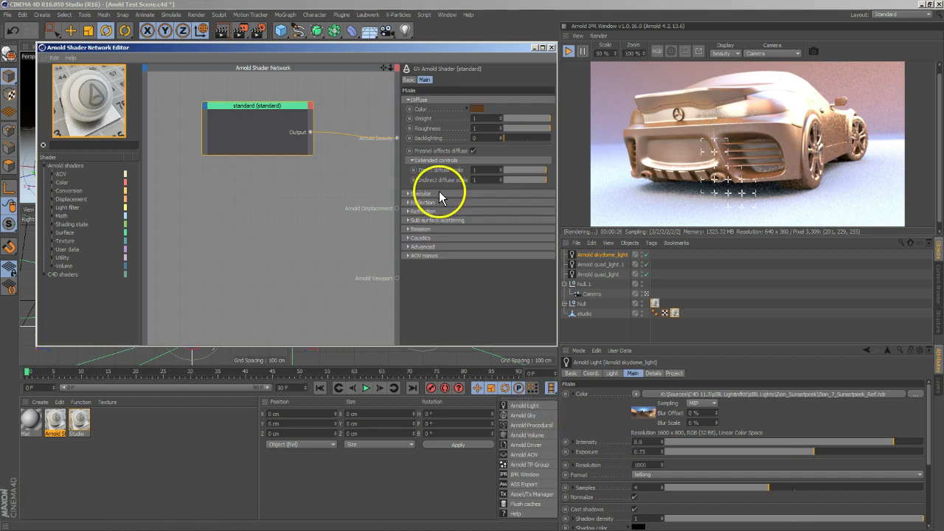
{"action": "left_click", "coordinate": [441, 160]}
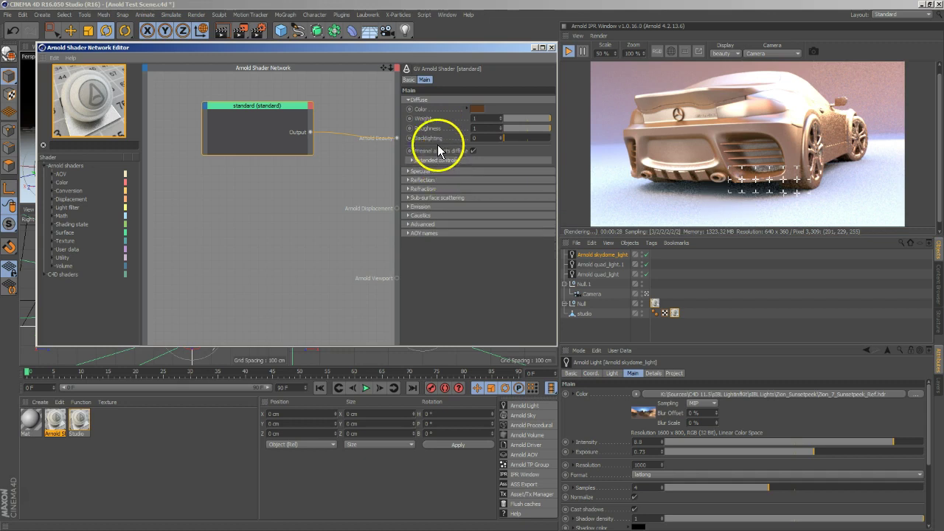
{"action": "left_click", "coordinate": [433, 100]}
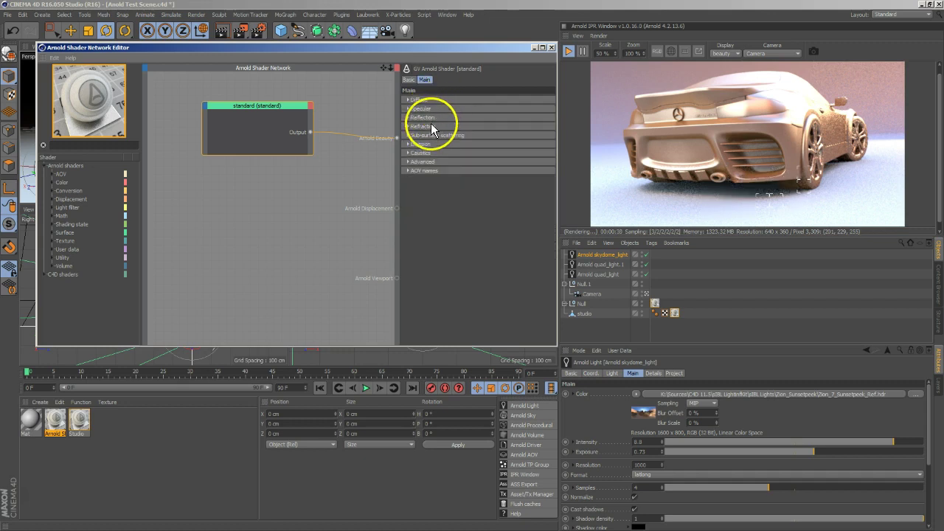
{"action": "left_click", "coordinate": [433, 119]}
{"action": "left_click", "coordinate": [431, 117]}
{"action": "left_click", "coordinate": [430, 117]}
{"action": "left_click", "coordinate": [431, 117]}
{"action": "left_click", "coordinate": [432, 108]}
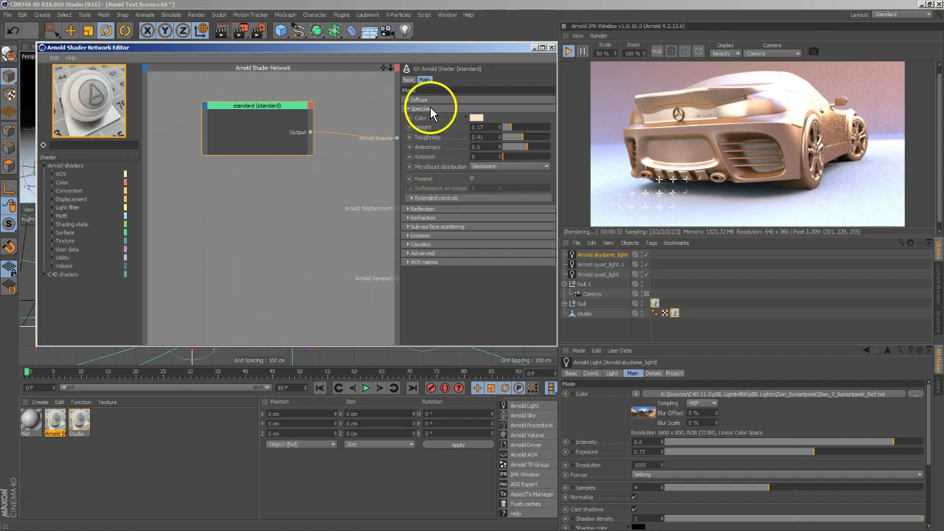
Enable specular Fresnel with Reflectance at normal 0.47, and set the specular Roughness to 0.18 and Weight to 0.48.
{"action": "left_click", "coordinate": [472, 179]}
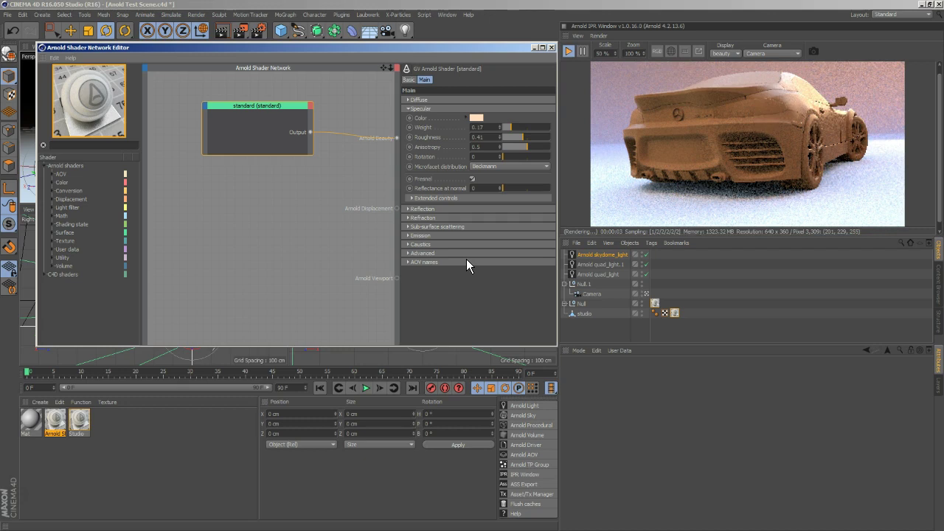
{"action": "left_click_drag", "start_coordinate": [504, 187], "coordinate": [526, 189]}
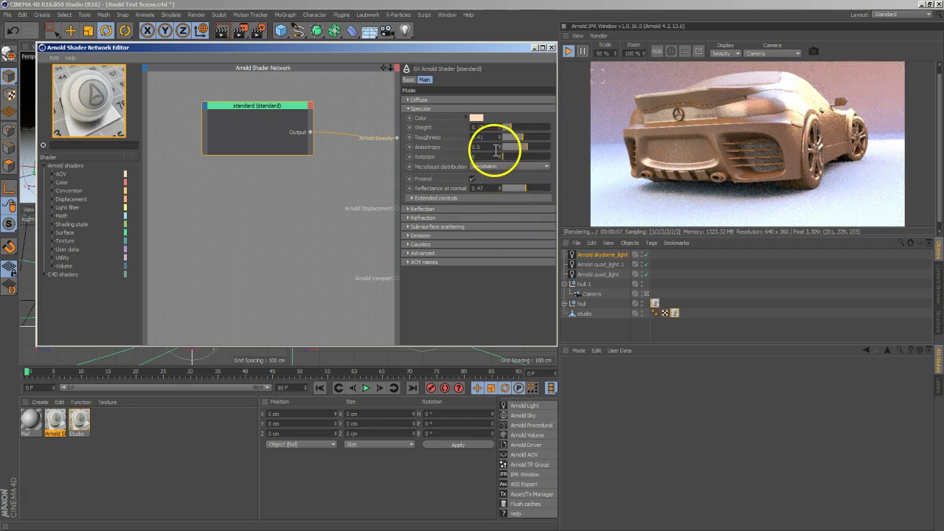
{"action": "left_click_drag", "start_coordinate": [513, 139], "coordinate": [521, 133]}
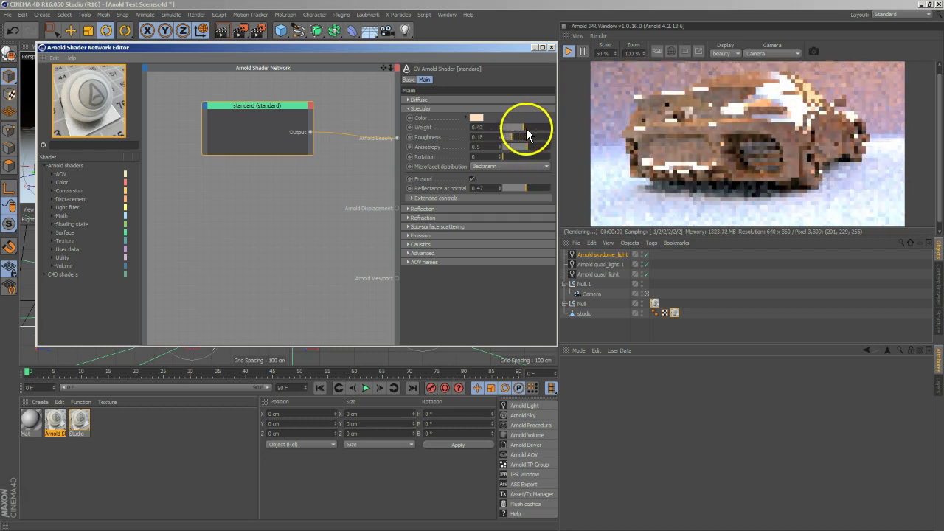
{"action": "left_click", "coordinate": [520, 175]}
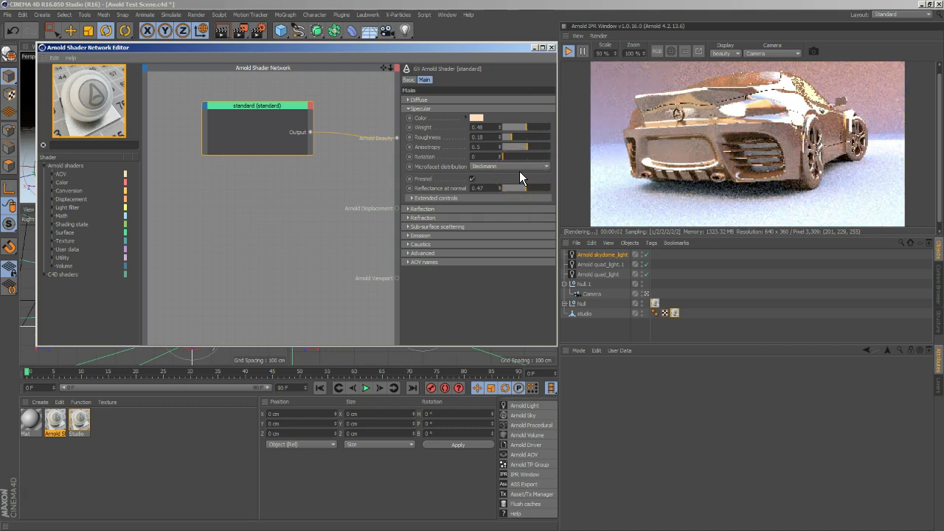
Replace the skydome light's color image with HWSign3-Fence_2k from the Hollywood_Sign folder, without copying it to the project.
{"action": "left_click", "coordinate": [606, 255]}
{"action": "left_click", "coordinate": [915, 395]}
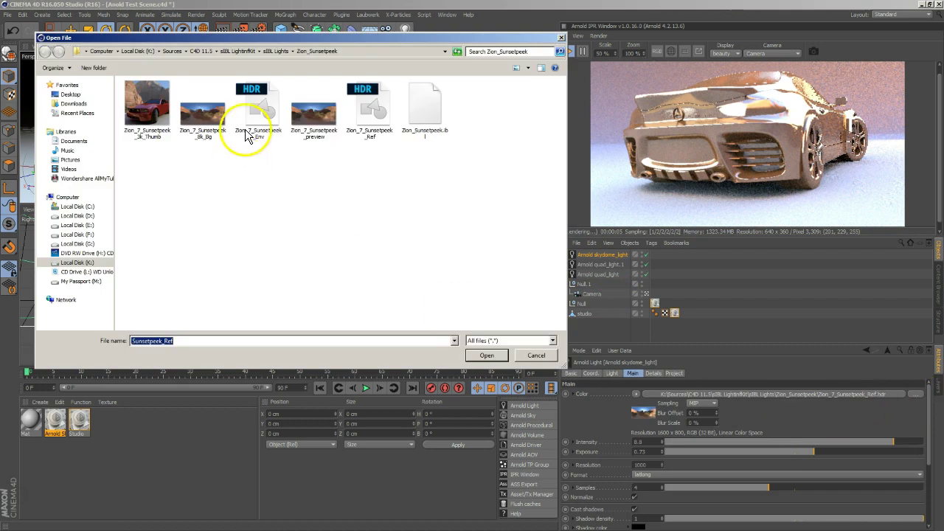
{"action": "left_click", "coordinate": [276, 52]}
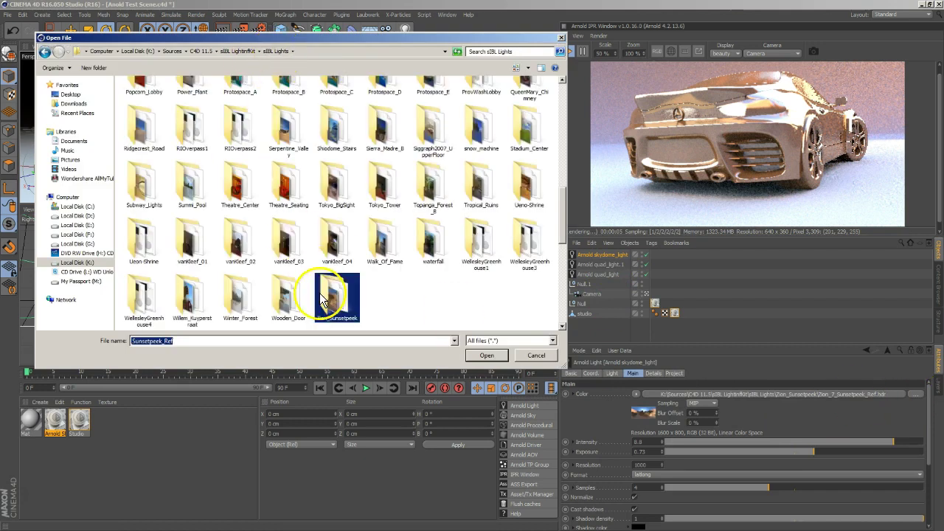
{"action": "scroll", "coordinate": [419, 300], "scroll_direction": "down", "scroll_amount": 2}
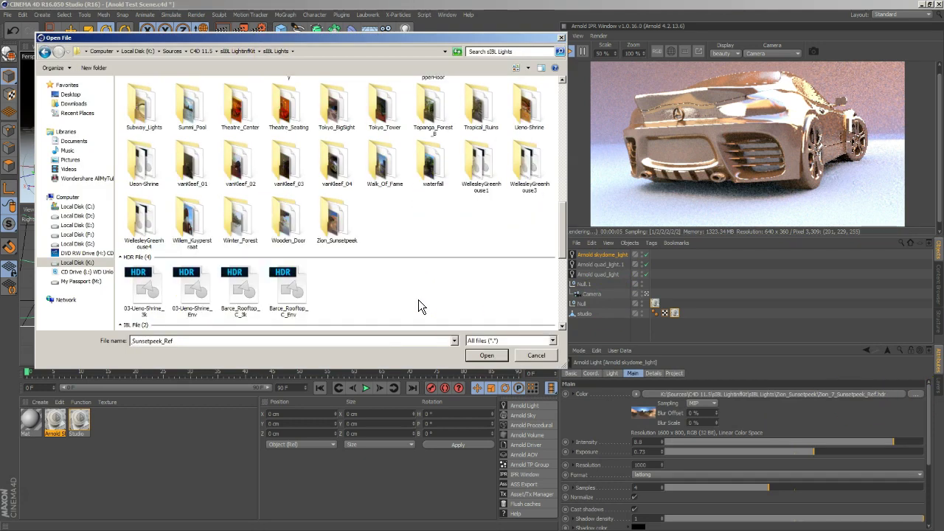
{"action": "scroll", "coordinate": [418, 299], "scroll_direction": "up", "scroll_amount": 4}
{"action": "scroll", "coordinate": [419, 301], "scroll_direction": "up", "scroll_amount": 3}
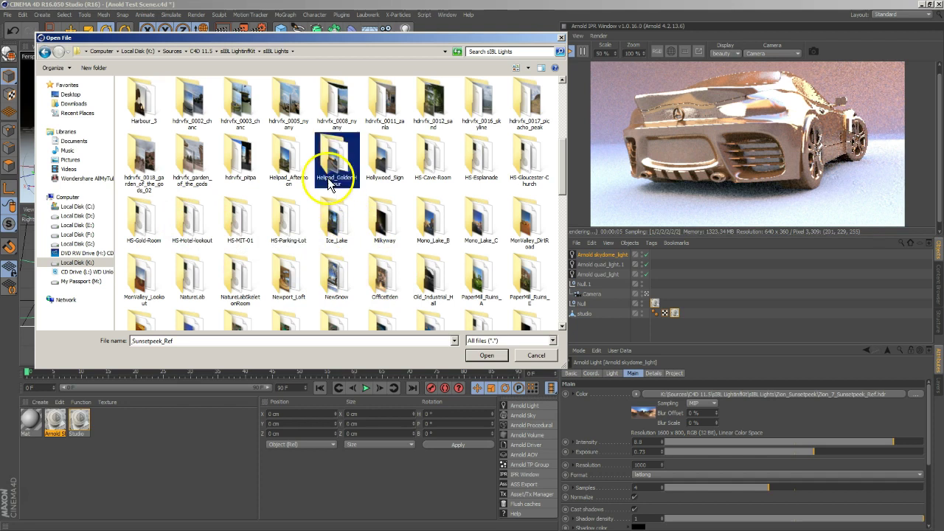
{"action": "double_click", "coordinate": [336, 155]}
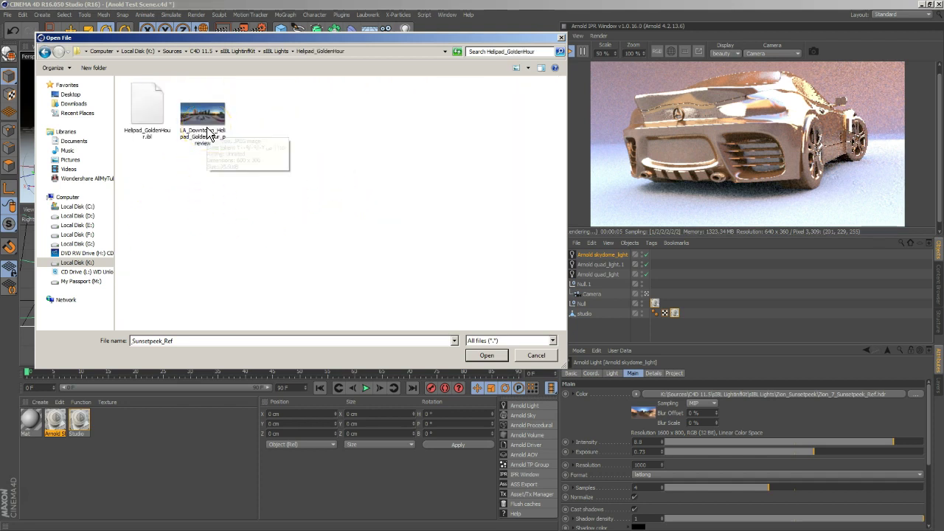
{"action": "left_click", "coordinate": [276, 50]}
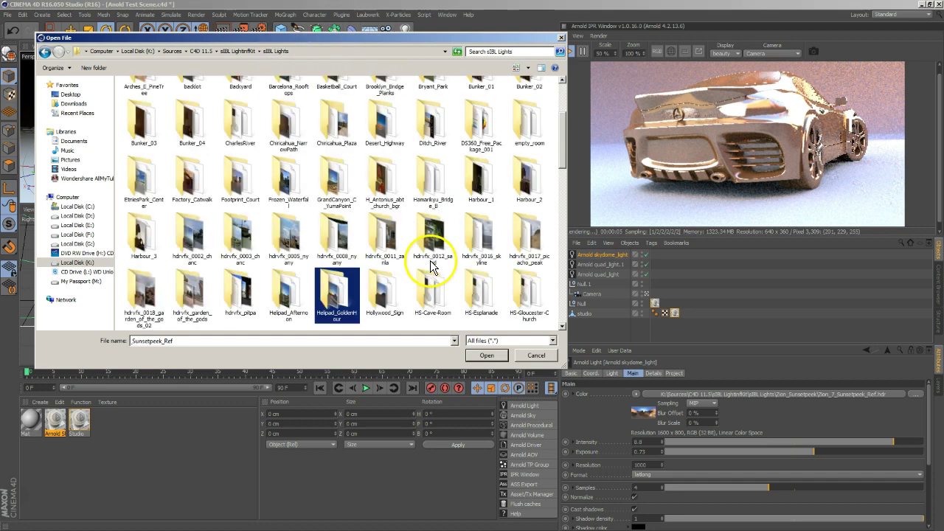
{"action": "double_click", "coordinate": [387, 290]}
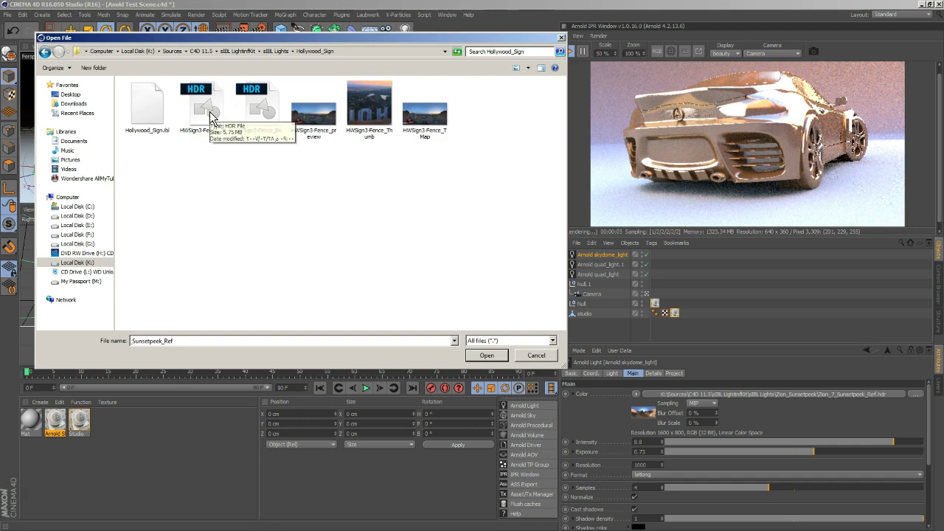
{"action": "double_click", "coordinate": [211, 117]}
{"action": "left_click", "coordinate": [518, 299]}
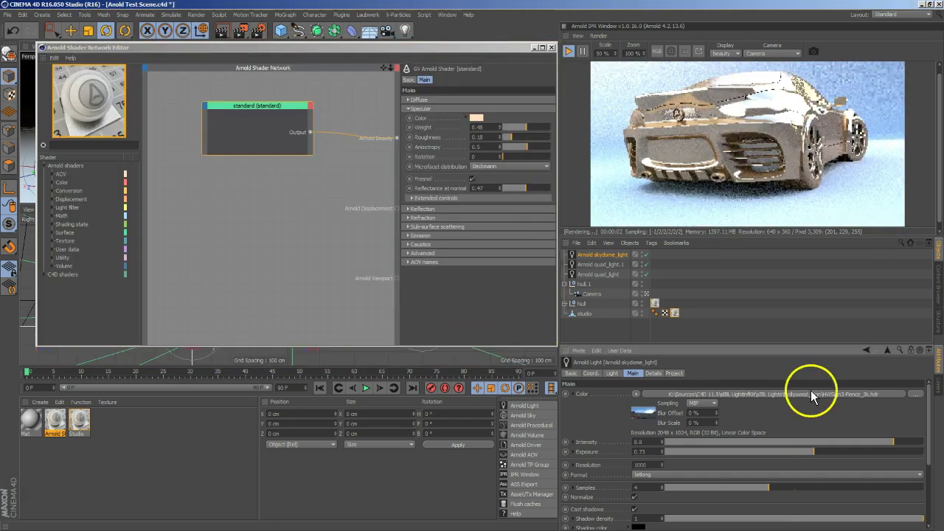
Load 3DTotal_free_sample_4_Ref as the skydome light's color image without copying it to the project, and set the light's Intensity to 10.
{"action": "left_click", "coordinate": [915, 394]}
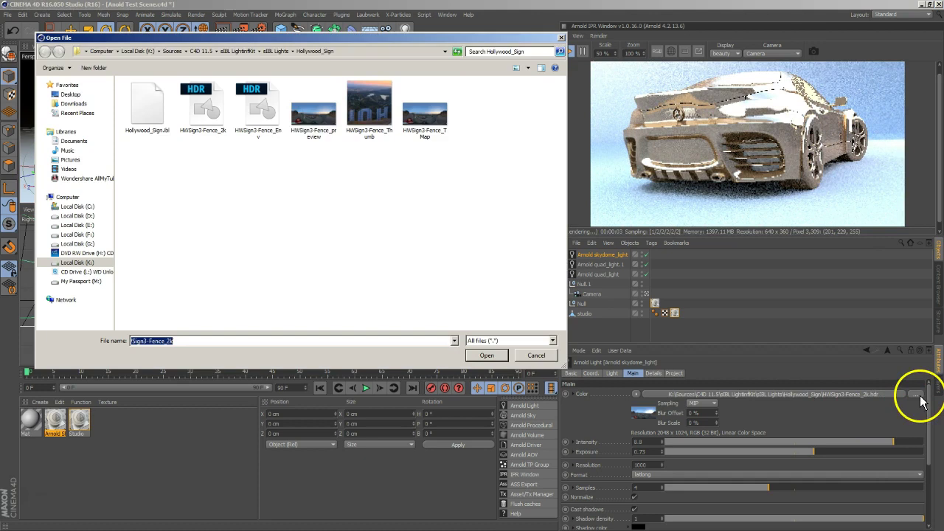
{"action": "left_click", "coordinate": [277, 52]}
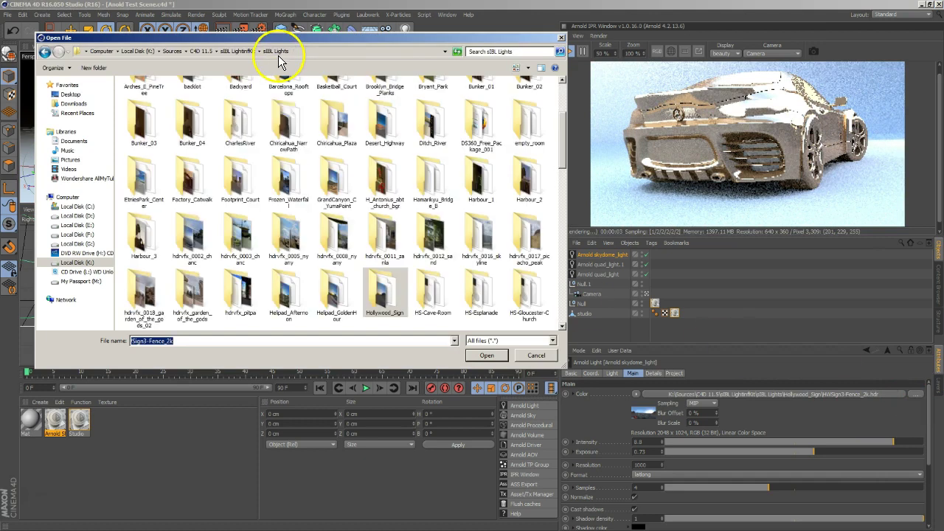
{"action": "double_click", "coordinate": [347, 205]}
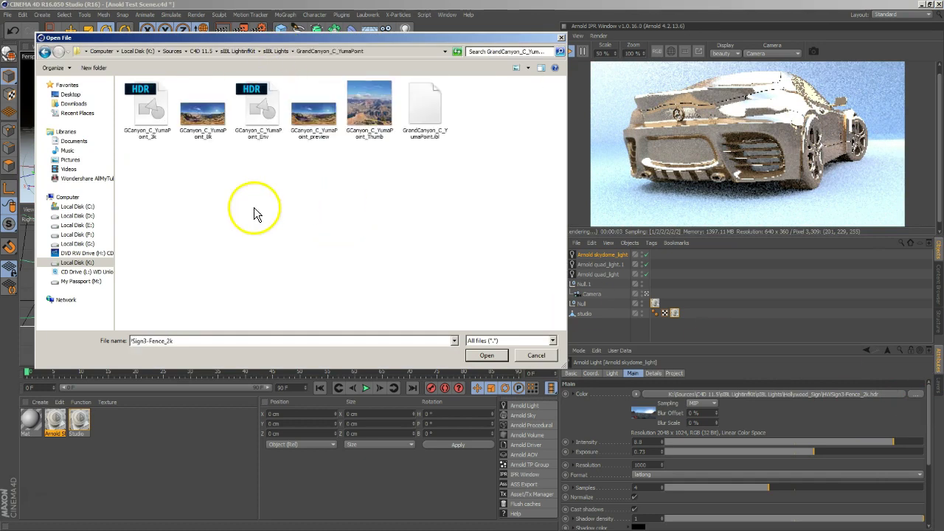
{"action": "left_click", "coordinate": [276, 51]}
{"action": "double_click", "coordinate": [337, 112]}
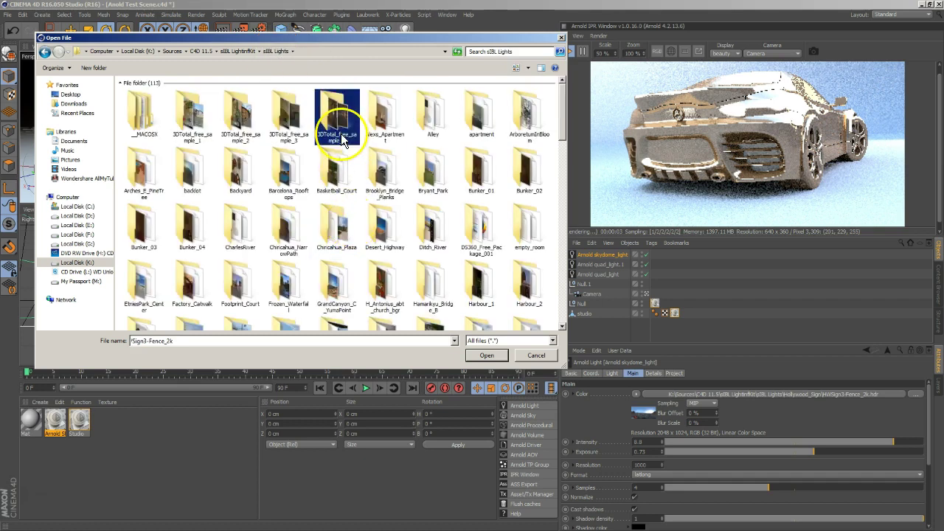
{"action": "left_click", "coordinate": [308, 111]}
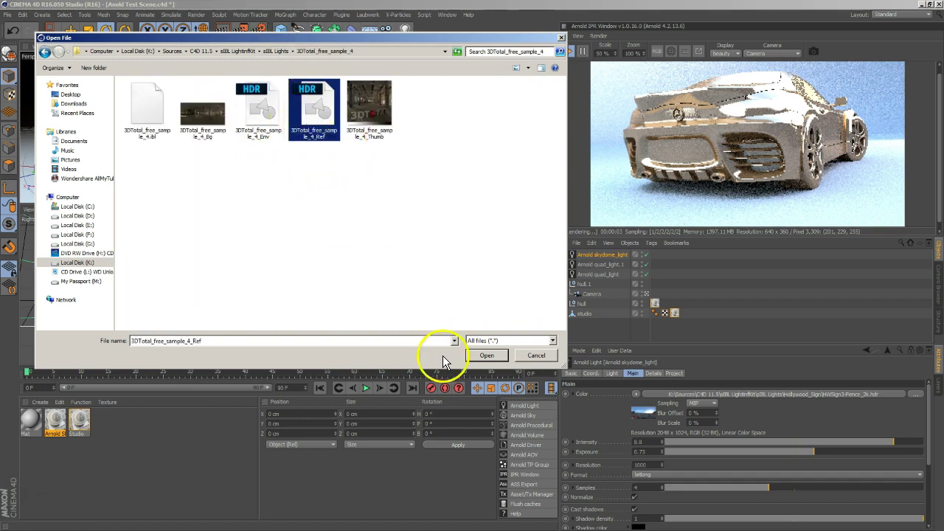
{"action": "left_click", "coordinate": [481, 354]}
{"action": "left_click", "coordinate": [519, 300]}
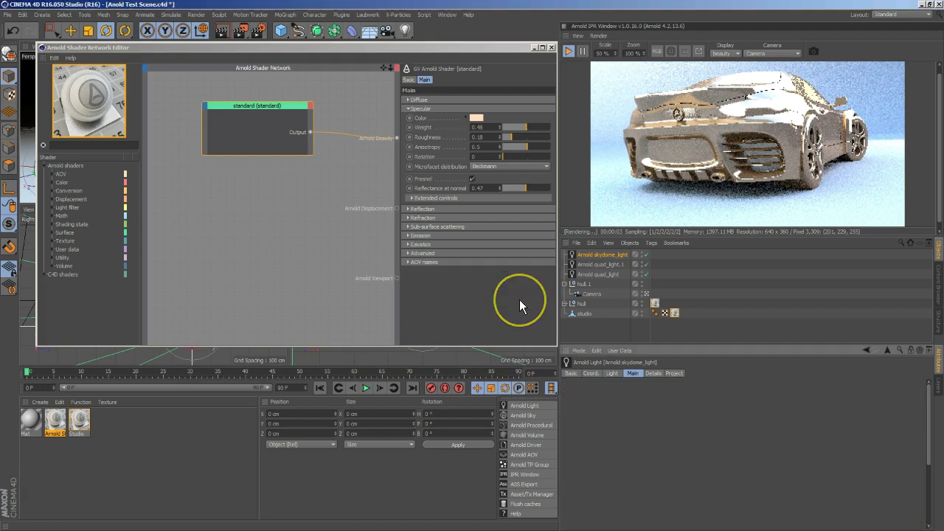
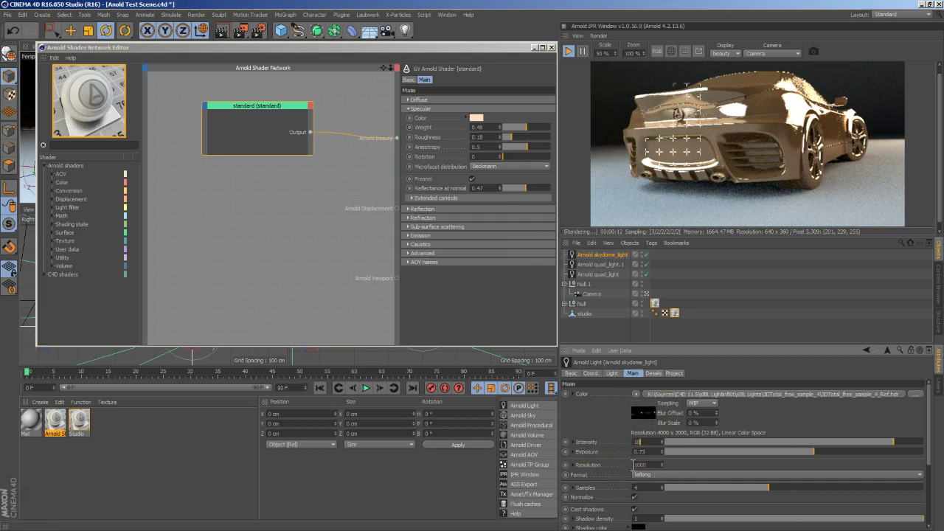
{"action": "key", "text": "Return"}
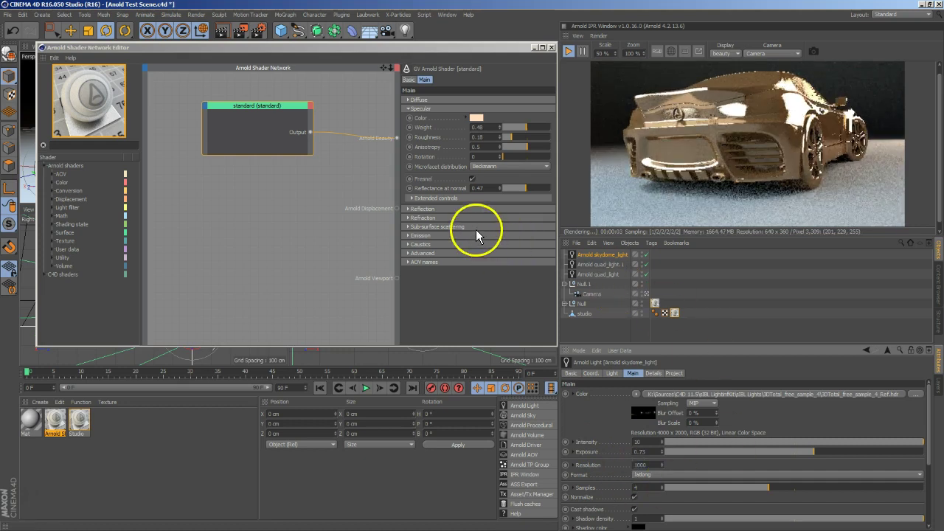
Set the shader's specular Reflectance at normal to 1 with Fresnel enabled, and lower the specular Weight to 0.13.
{"action": "left_click", "coordinate": [472, 178]}
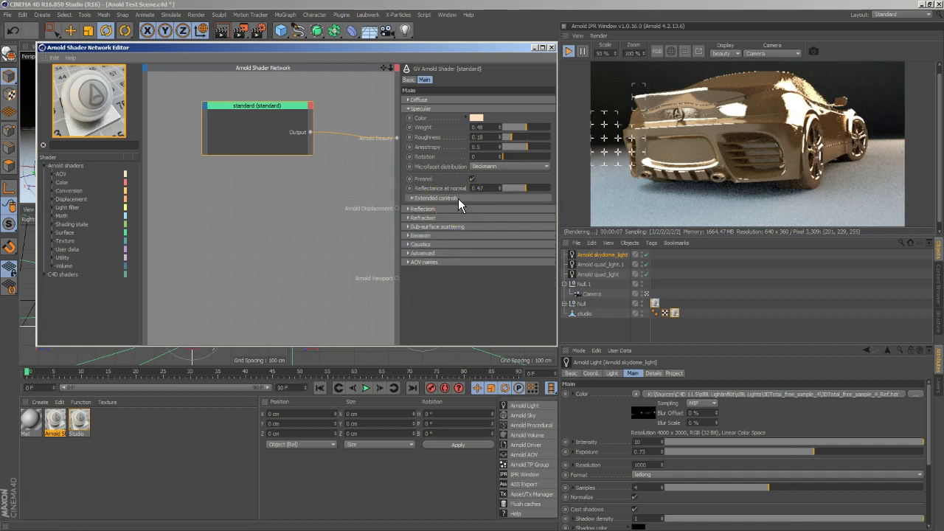
{"action": "left_click", "coordinate": [530, 187]}
{"action": "mouse_move", "coordinate": [524, 184]}
{"action": "left_mouse_down"}
{"action": "mouse_move", "coordinate": [508, 190]}
{"action": "mouse_move", "coordinate": [547, 189]}
{"action": "mouse_move", "coordinate": [519, 190]}
{"action": "mouse_move", "coordinate": [531, 189]}
{"action": "left_mouse_up"}
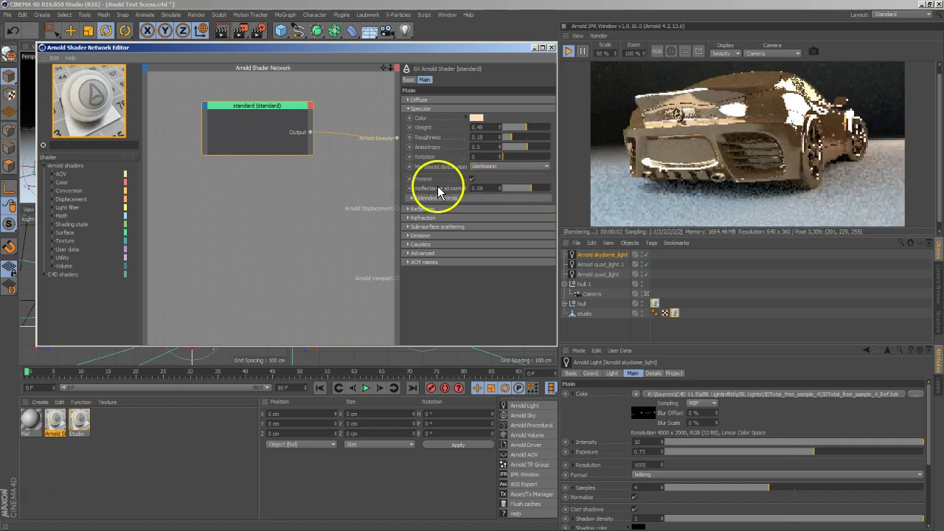
{"action": "double_click", "coordinate": [487, 189]}
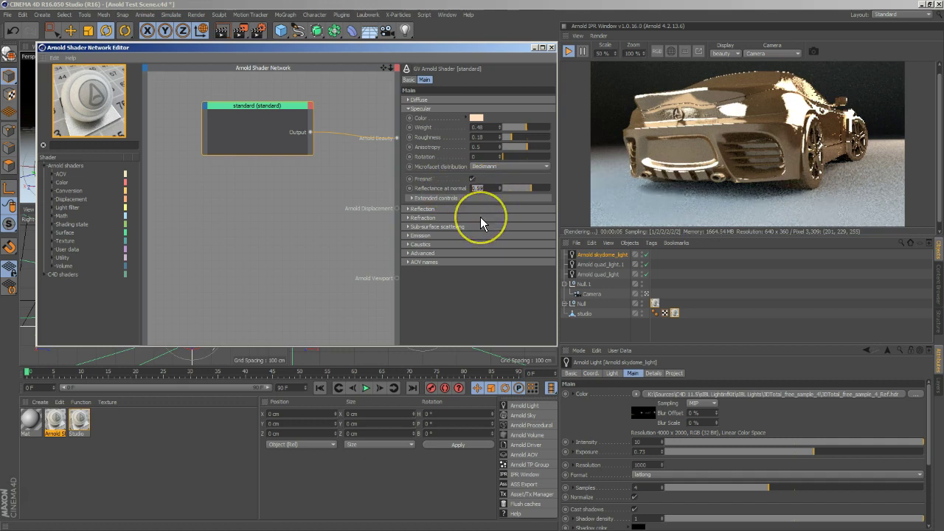
{"action": "type", "text": "1"}
{"action": "key", "text": "Return"}
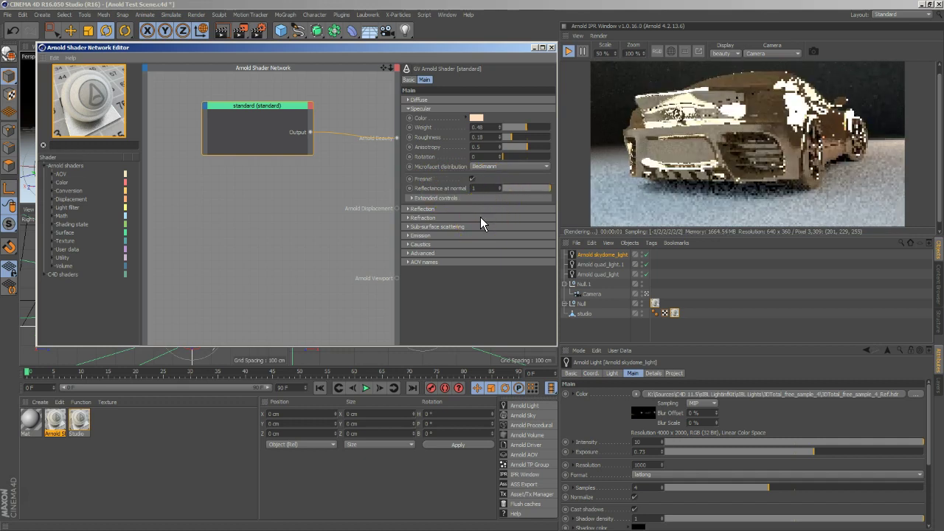
{"action": "left_click", "coordinate": [474, 188]}
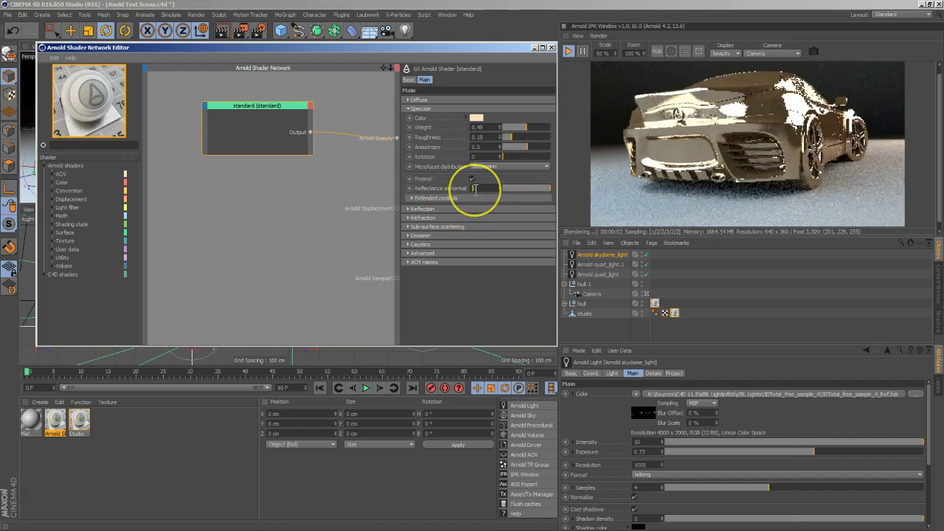
{"action": "type", "text": "0"}
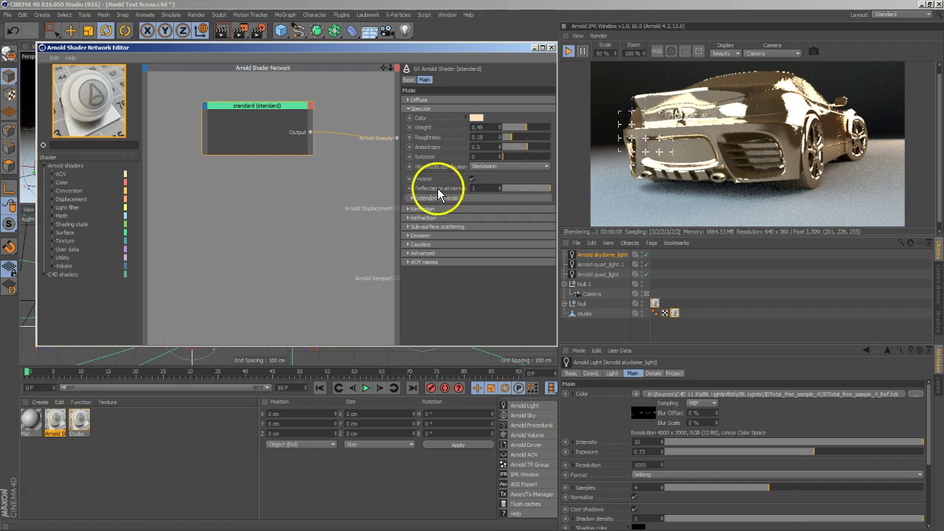
{"action": "mouse_move", "coordinate": [513, 133]}
{"action": "left_mouse_down"}
{"action": "mouse_move", "coordinate": [521, 126]}
{"action": "mouse_move", "coordinate": [507, 131]}
{"action": "left_mouse_up"}
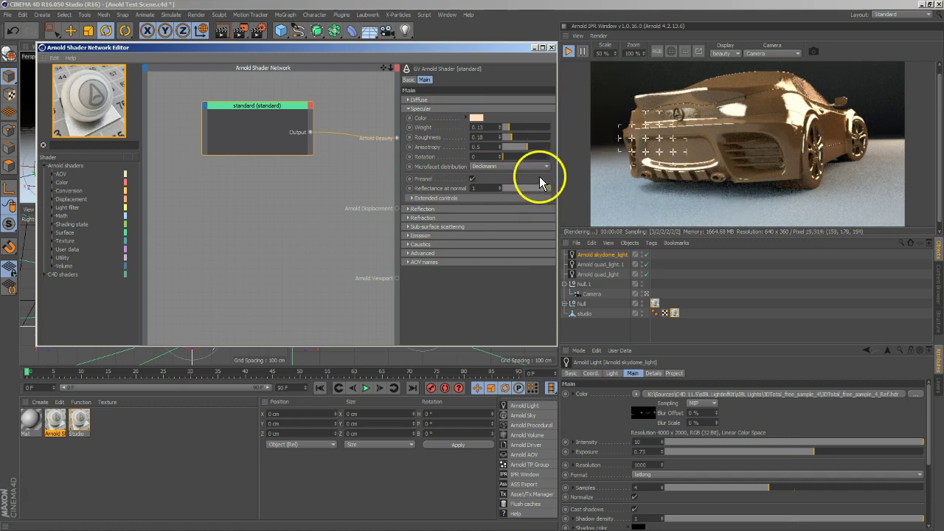
Expand the Sub-surface scattering parameters, widen the shader network editor to fit them, and set their color to a fully saturated red-orange.
{"action": "left_click", "coordinate": [441, 227]}
{"action": "left_click", "coordinate": [459, 232]}
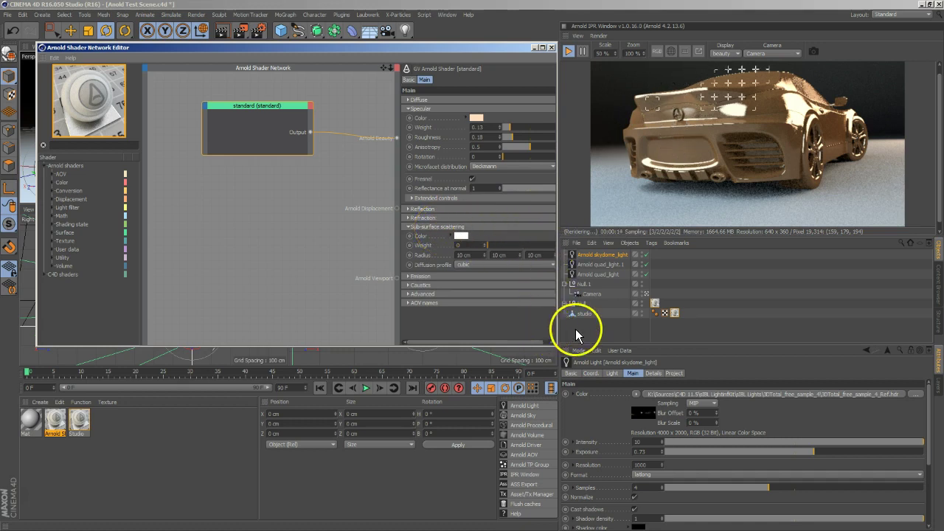
{"action": "left_click_drag", "start_coordinate": [557, 325], "coordinate": [583, 318]}
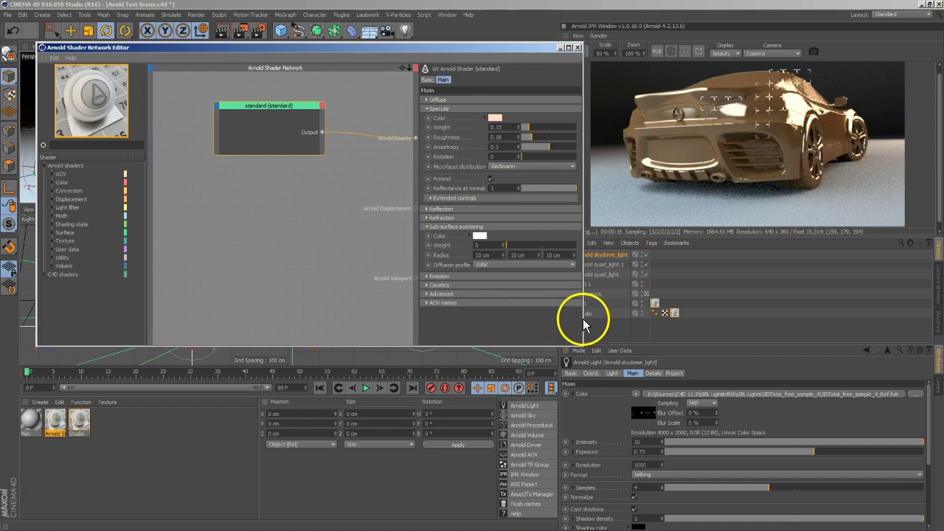
{"action": "left_click", "coordinate": [478, 236]}
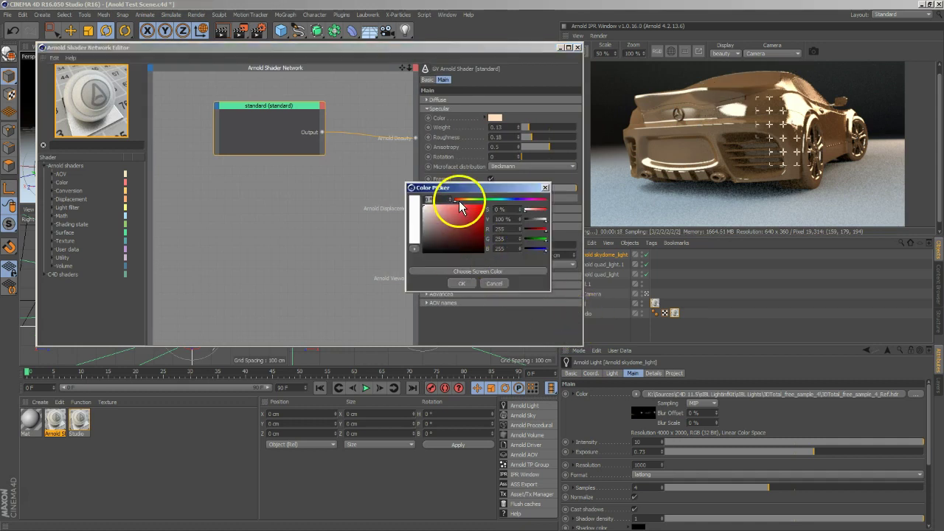
{"action": "left_click_drag", "start_coordinate": [463, 212], "coordinate": [497, 211]}
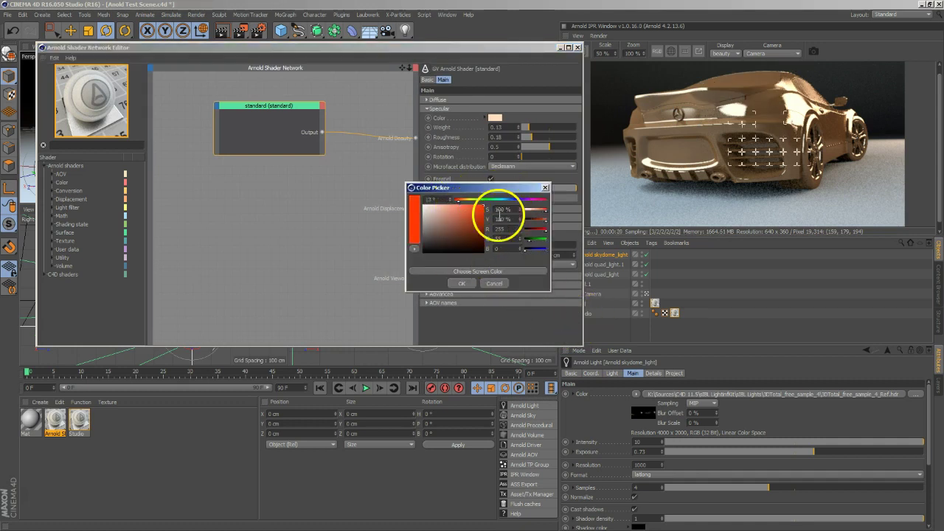
{"action": "left_click", "coordinate": [462, 284]}
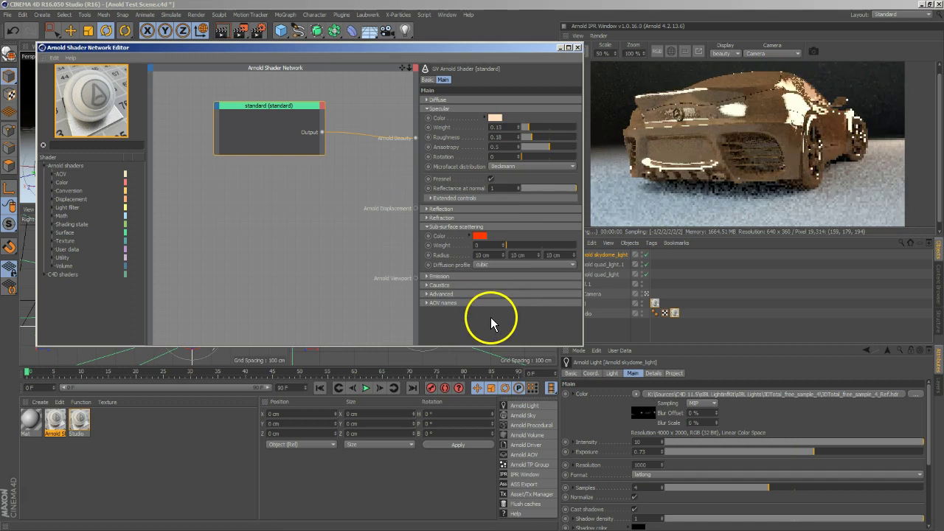
{"action": "left_click_drag", "start_coordinate": [636, 107], "coordinate": [689, 169]}
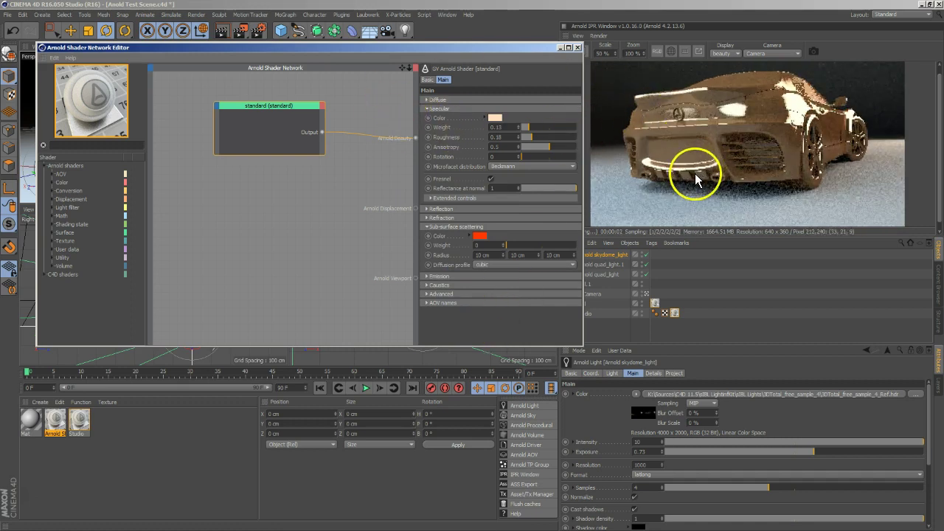
{"action": "left_click_drag", "start_coordinate": [775, 159], "coordinate": [705, 130]}
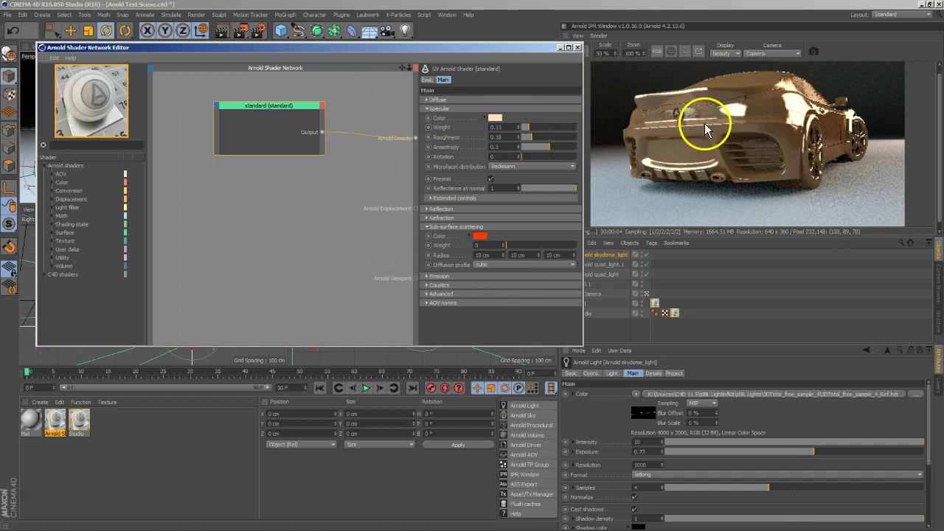
{"action": "left_click_drag", "start_coordinate": [783, 102], "coordinate": [776, 143]}
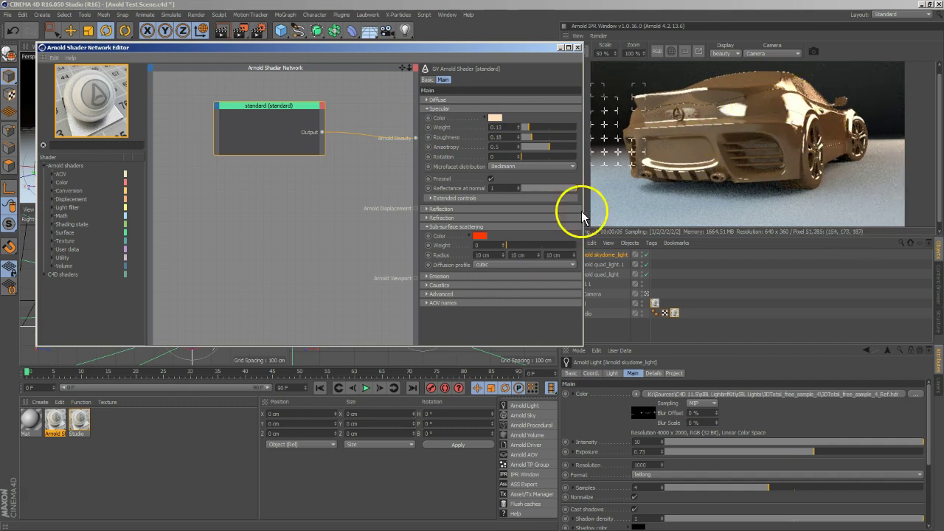
Raise the sub-surface scattering Weight to 0.05 and change its color to orange, RGB 255, 93, 0.
{"action": "left_click", "coordinate": [508, 247]}
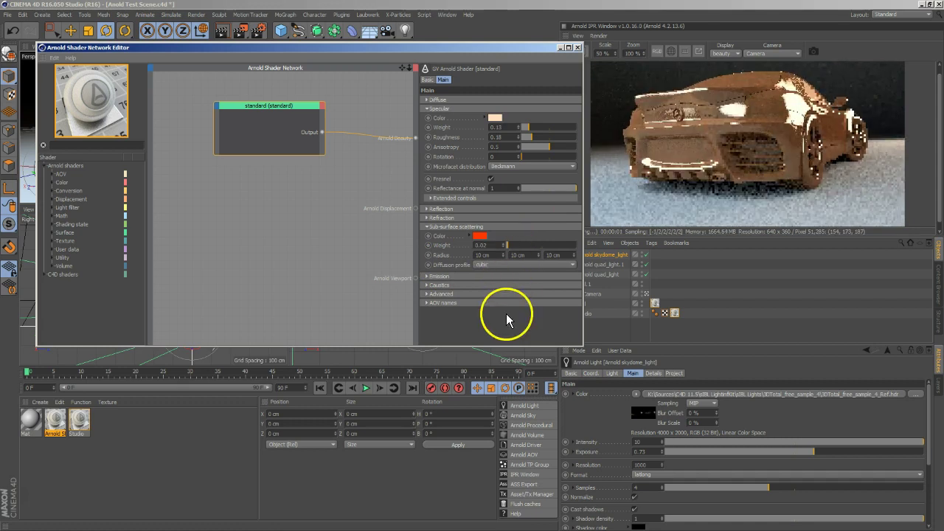
{"action": "left_click", "coordinate": [507, 248]}
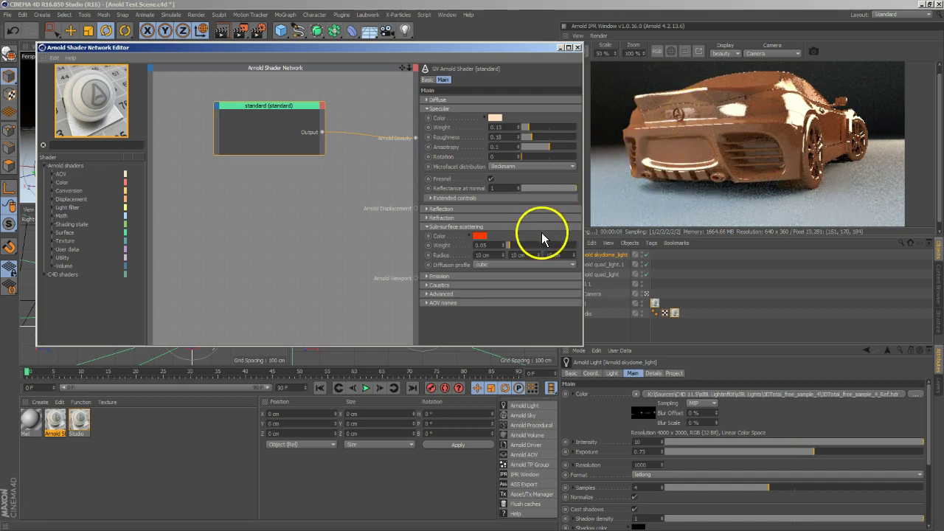
{"action": "left_click", "coordinate": [483, 235]}
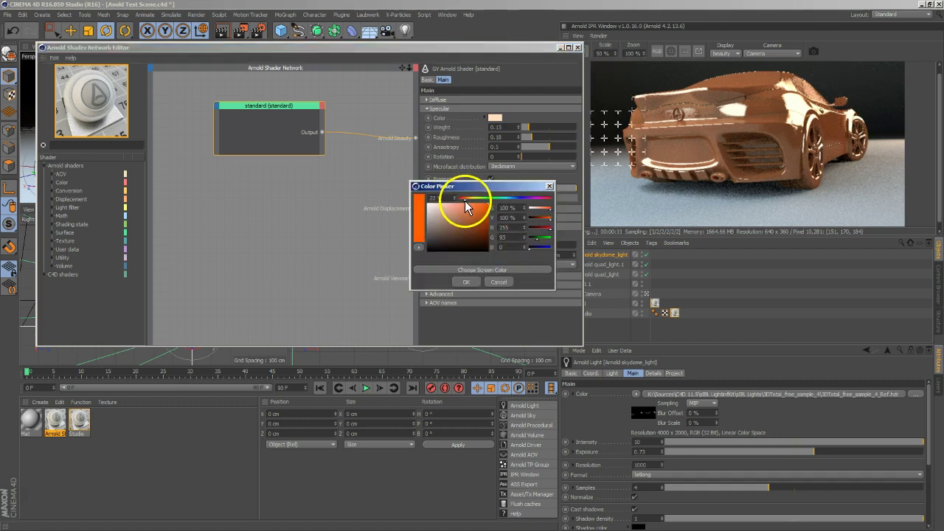
{"action": "left_click", "coordinate": [473, 283]}
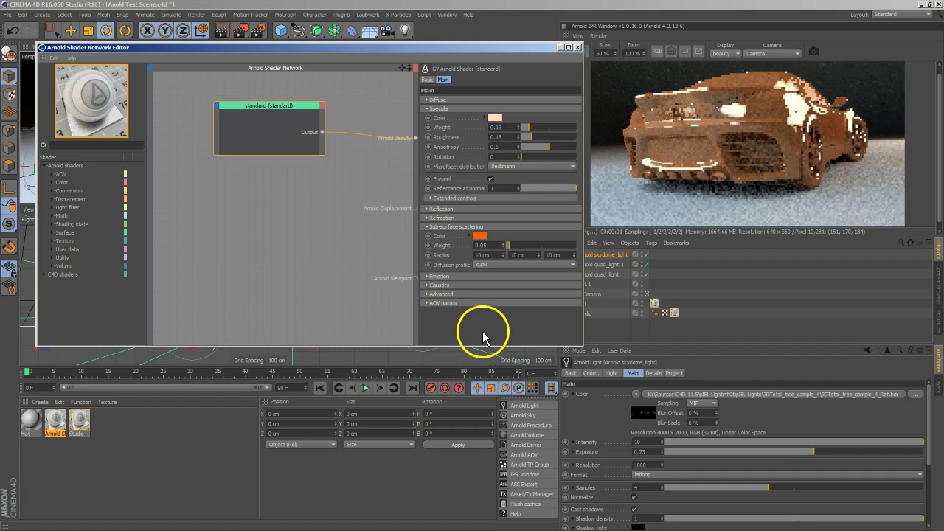
Set all three sub-surface scattering Radius values to 50 cm and the Weight to 0.08.
{"action": "type", "text": "0.05"}
{"action": "key", "text": "Tab"}
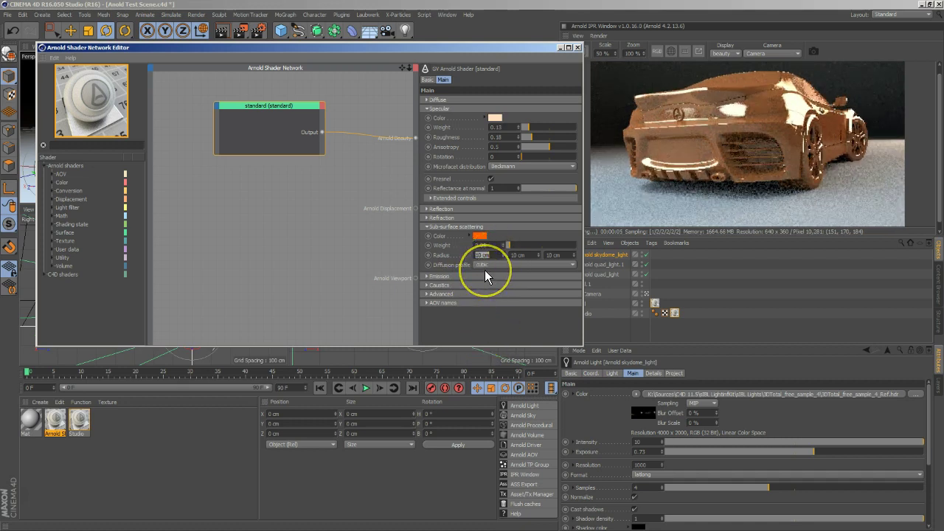
{"action": "type", "text": "50"}
{"action": "left_click", "coordinate": [522, 255]}
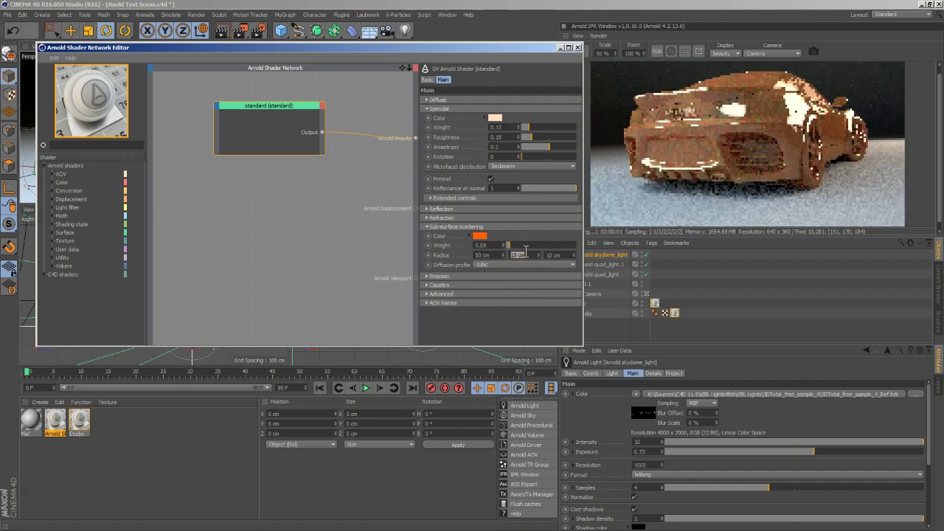
{"action": "type", "text": "50"}
{"action": "left_click", "coordinate": [545, 255]}
{"action": "type", "text": "50"}
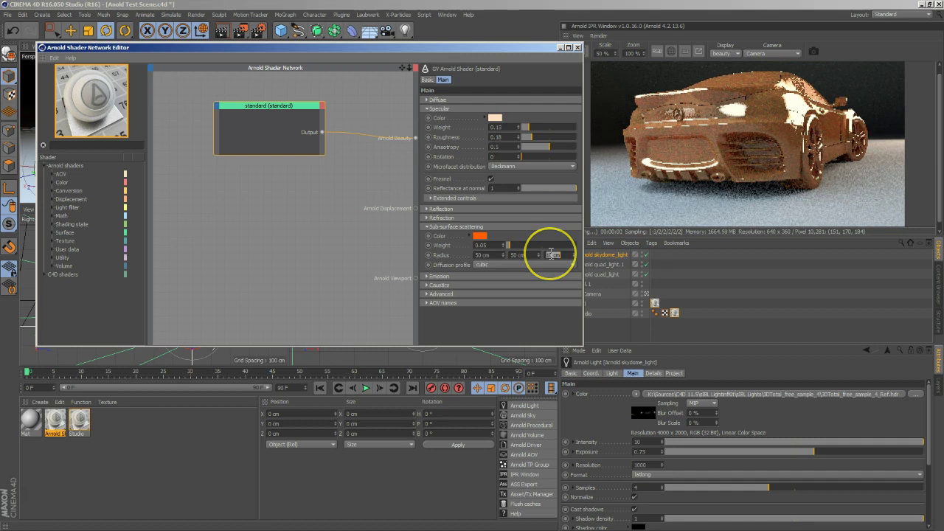
{"action": "key", "text": "Return"}
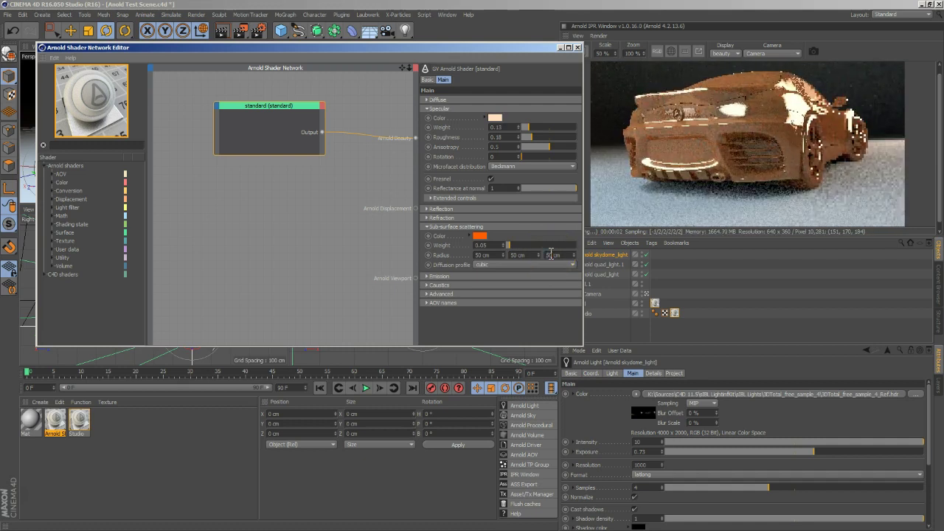
{"action": "double_click", "coordinate": [490, 246]}
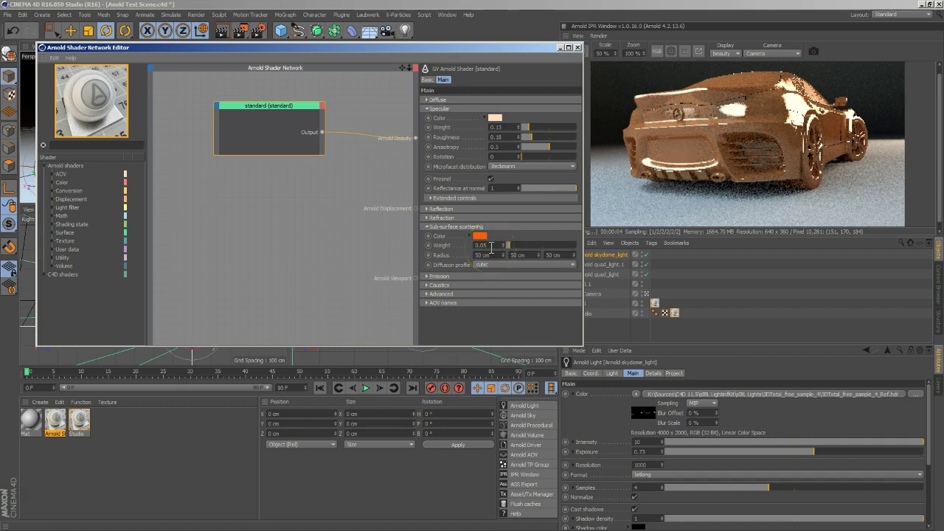
{"action": "type", "text": "0.08"}
{"action": "key", "text": "Return"}
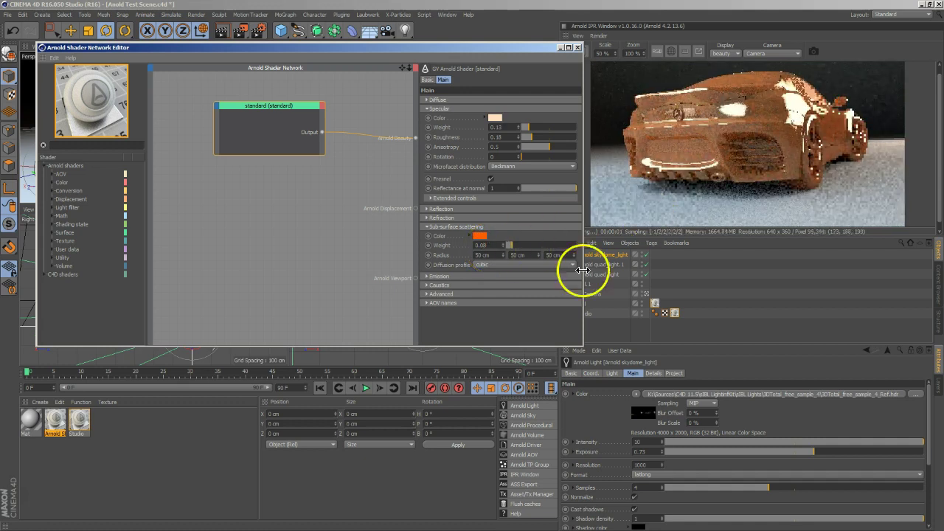
Try an Emission Scale of 1 on the car shader, remove the emission again, and collapse the Emission parameters.
{"action": "left_click", "coordinate": [473, 233]}
{"action": "left_click", "coordinate": [466, 235]}
{"action": "left_click", "coordinate": [828, 161]}
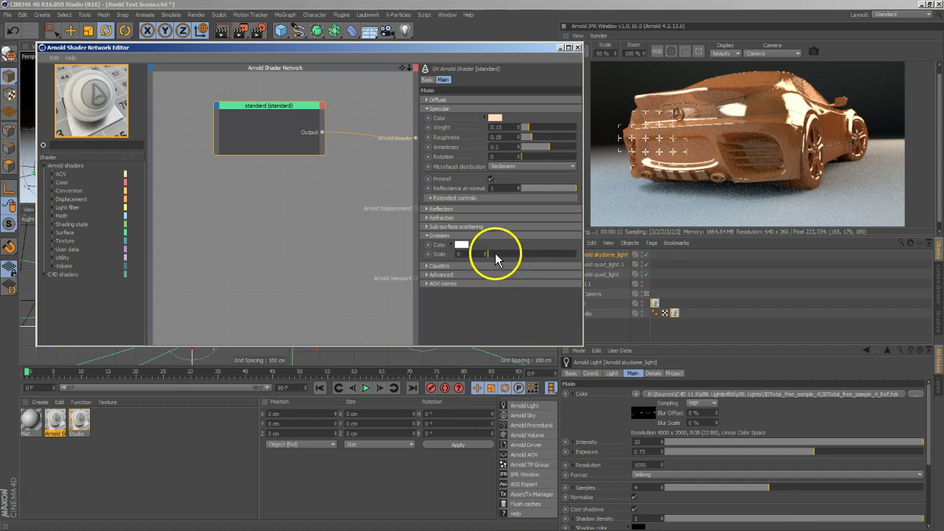
{"action": "left_click_drag", "start_coordinate": [492, 253], "coordinate": [579, 255]}
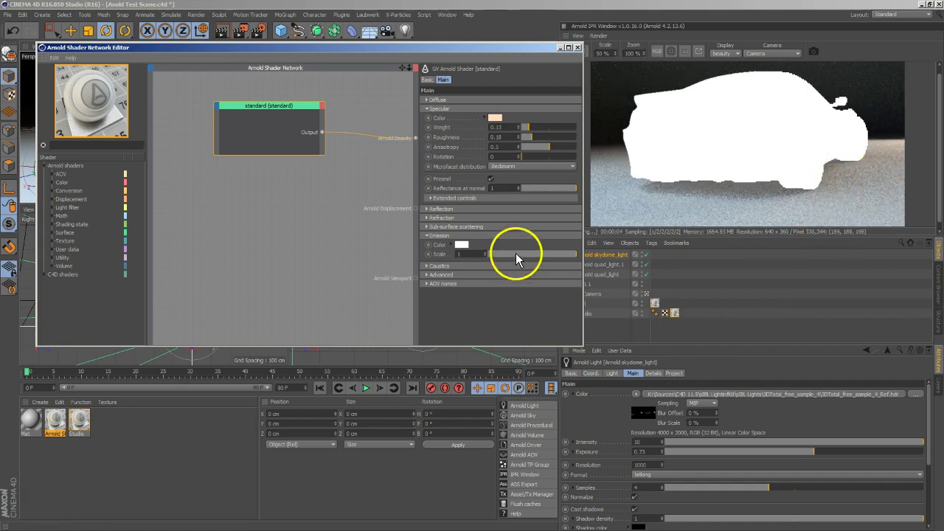
{"action": "left_click_drag", "start_coordinate": [516, 253], "coordinate": [443, 295]}
{"action": "left_click", "coordinate": [453, 237]}
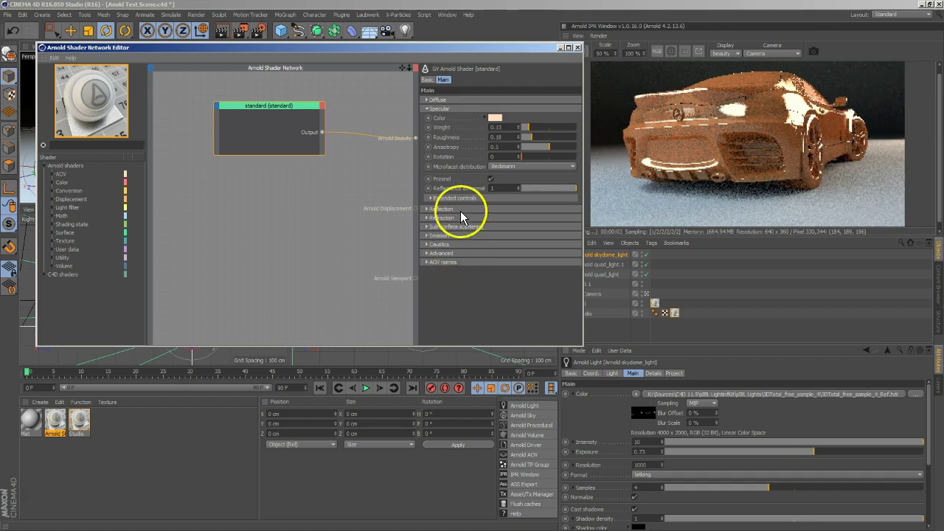
Switch the specular Microfacet distribution of the car shader to GGX.
{"action": "left_click", "coordinate": [507, 166]}
{"action": "left_click", "coordinate": [506, 186]}
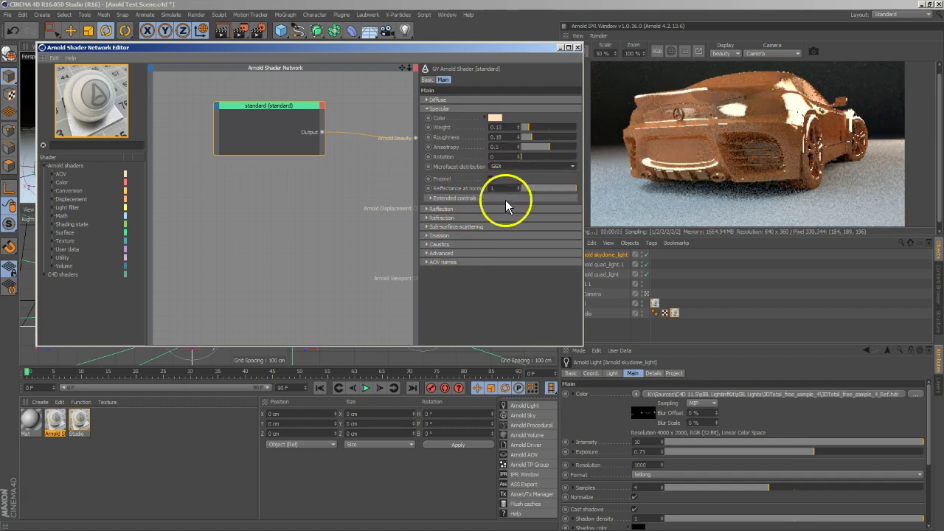